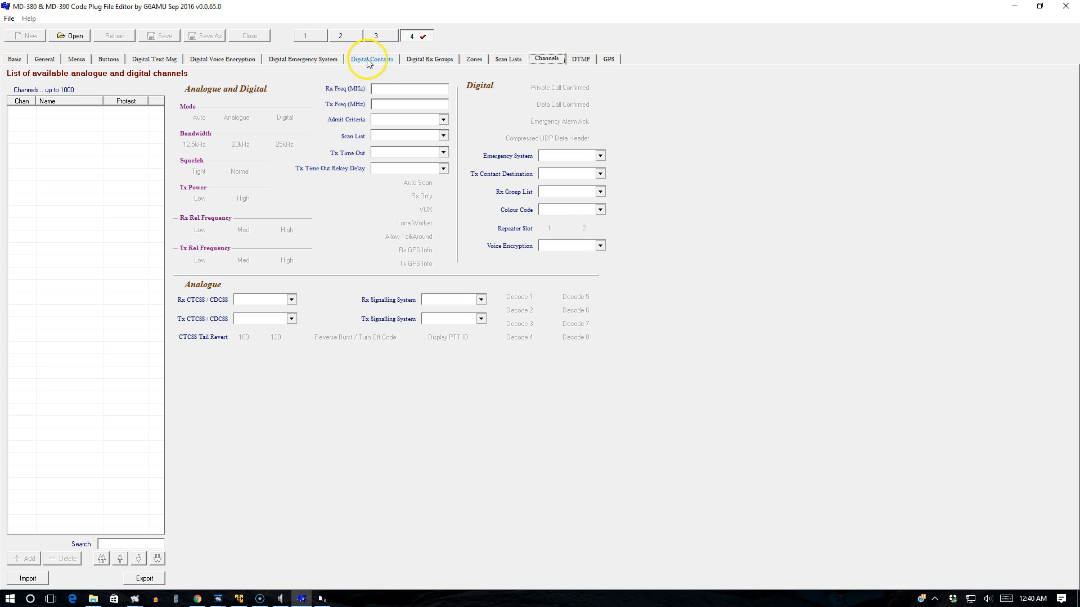
# - Look over the Digital Contacts, Channels and Zones sections of the empty codeplug editor
pyautogui.click(370, 61)
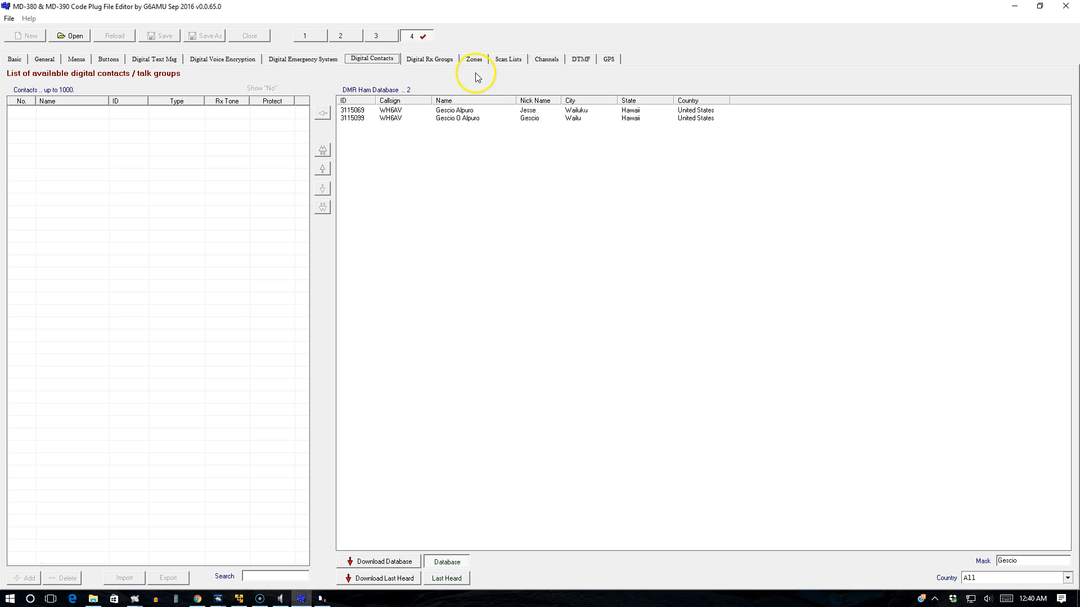
pyautogui.click(544, 63)
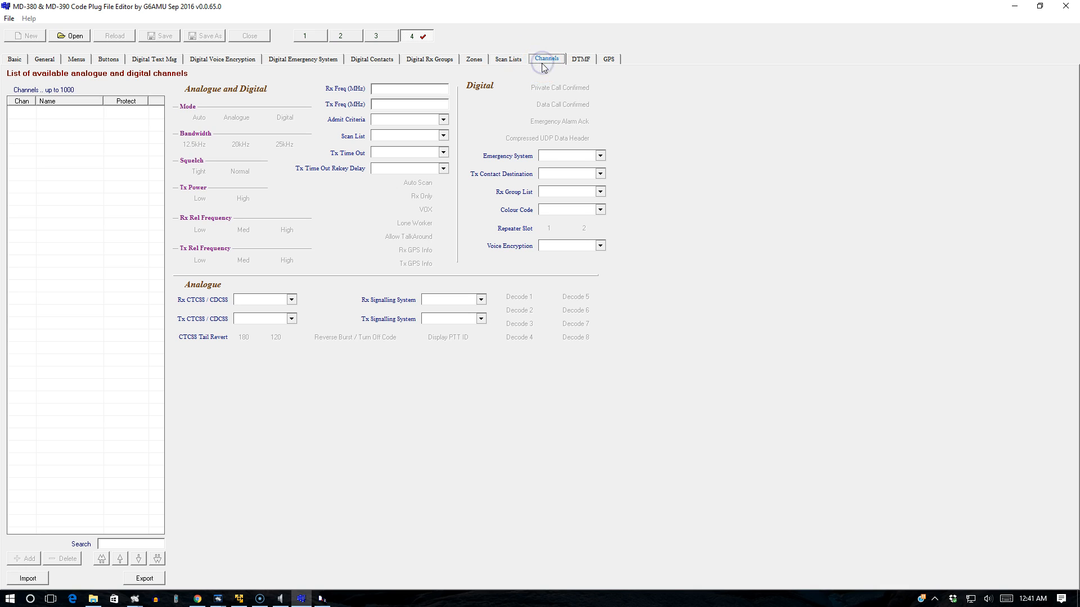
pyautogui.click(381, 60)
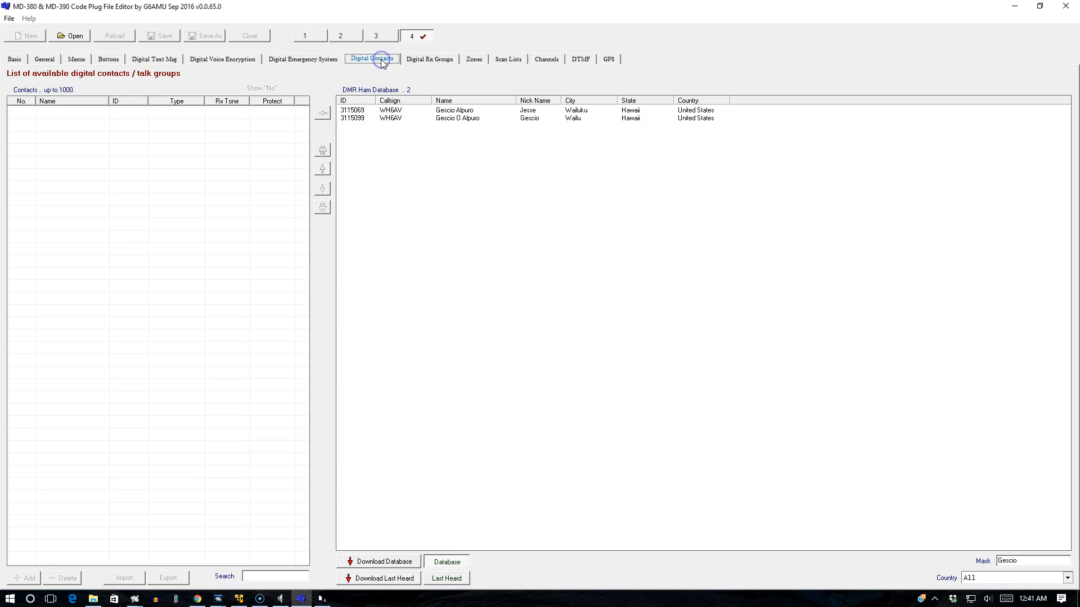
pyautogui.click(542, 63)
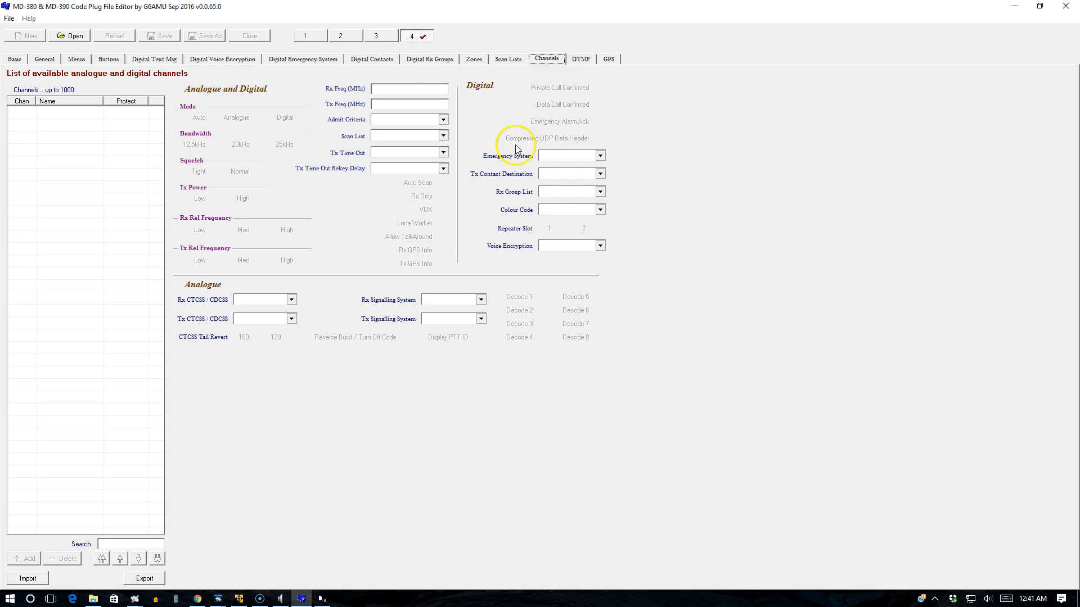
pyautogui.click(484, 63)
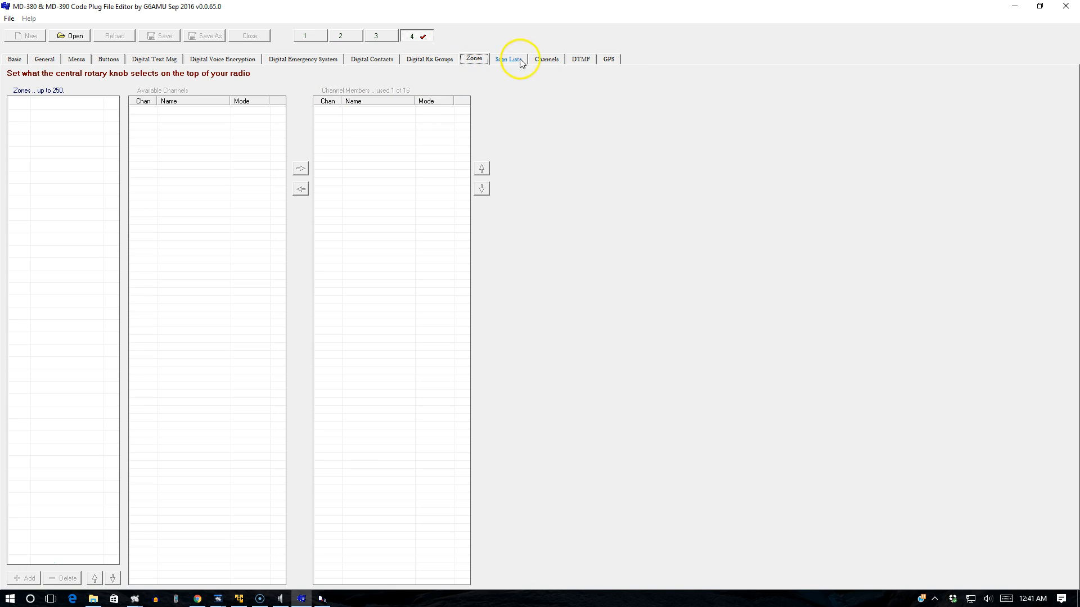
pyautogui.click(380, 61)
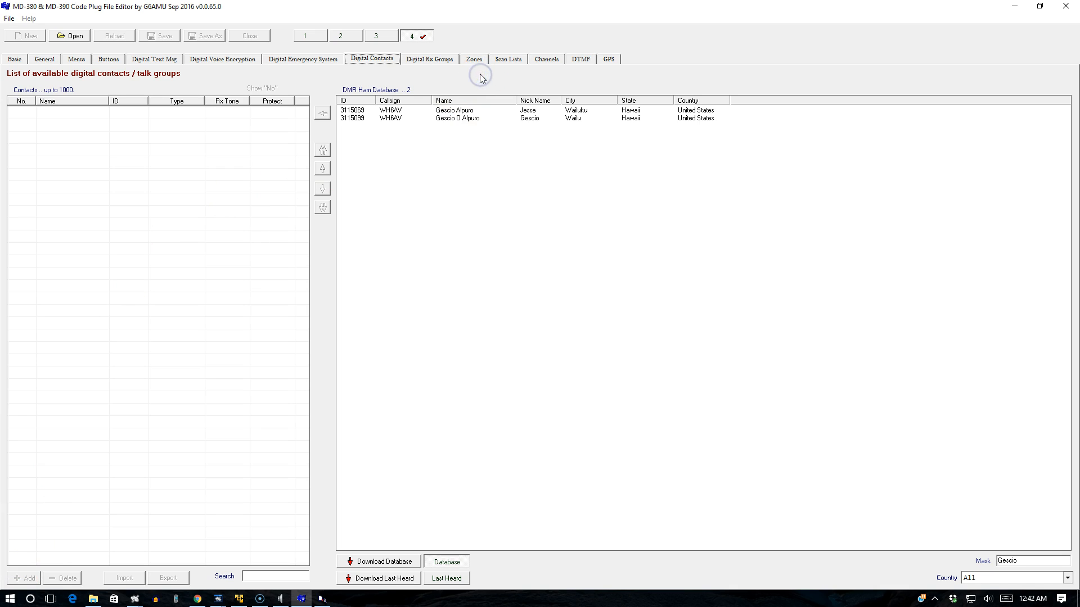
pyautogui.click(327, 59)
pyautogui.click(366, 60)
# - Open the codeplug file default1.rdt from the Documents folder
pyautogui.click(69, 36)
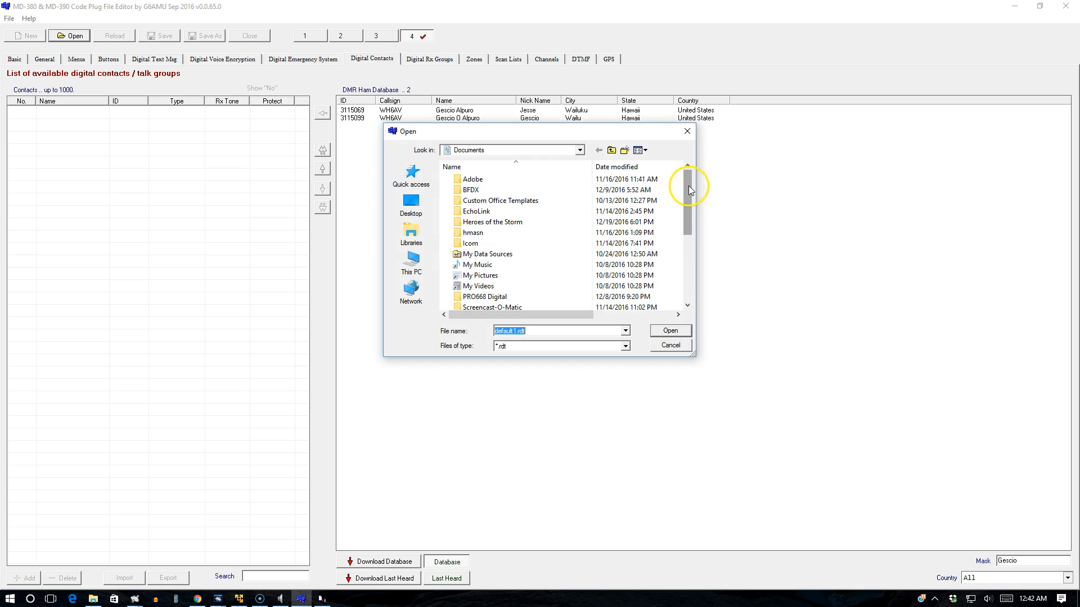
pyautogui.moveTo(687, 192); pyautogui.dragTo(684, 281)
pyautogui.doubleClick(499, 211)
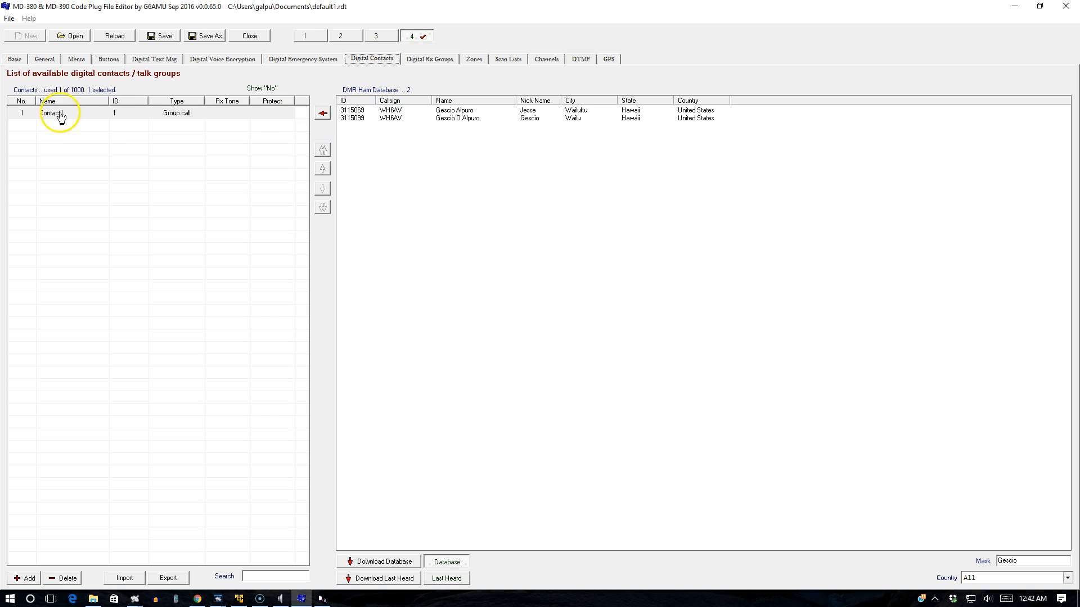
# - Rename the first digital contact TG9 and set its ID to 9
pyautogui.click(18, 115)
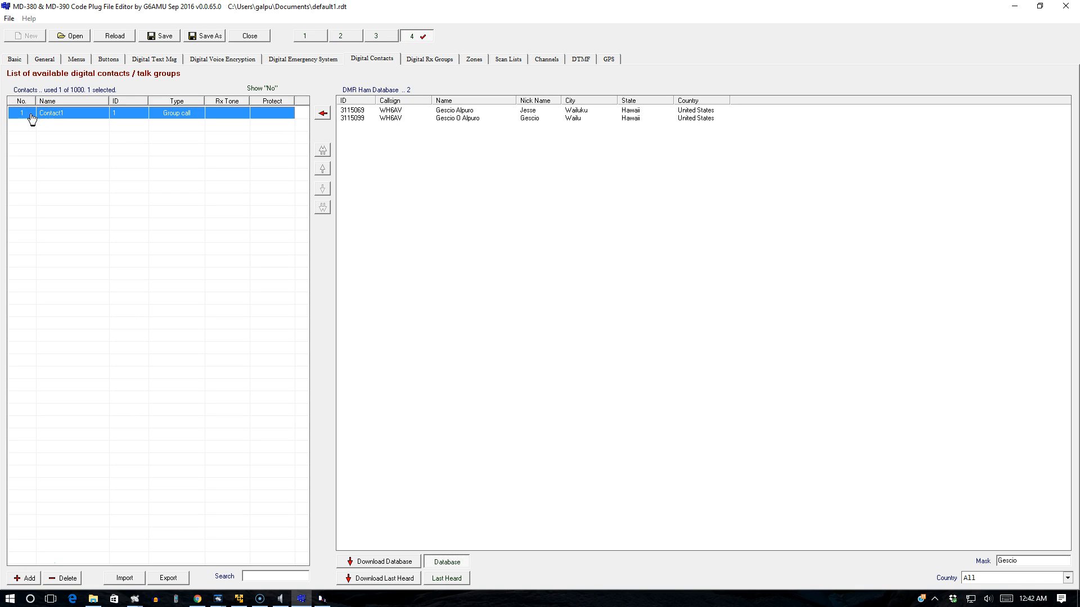
pyautogui.click(79, 115)
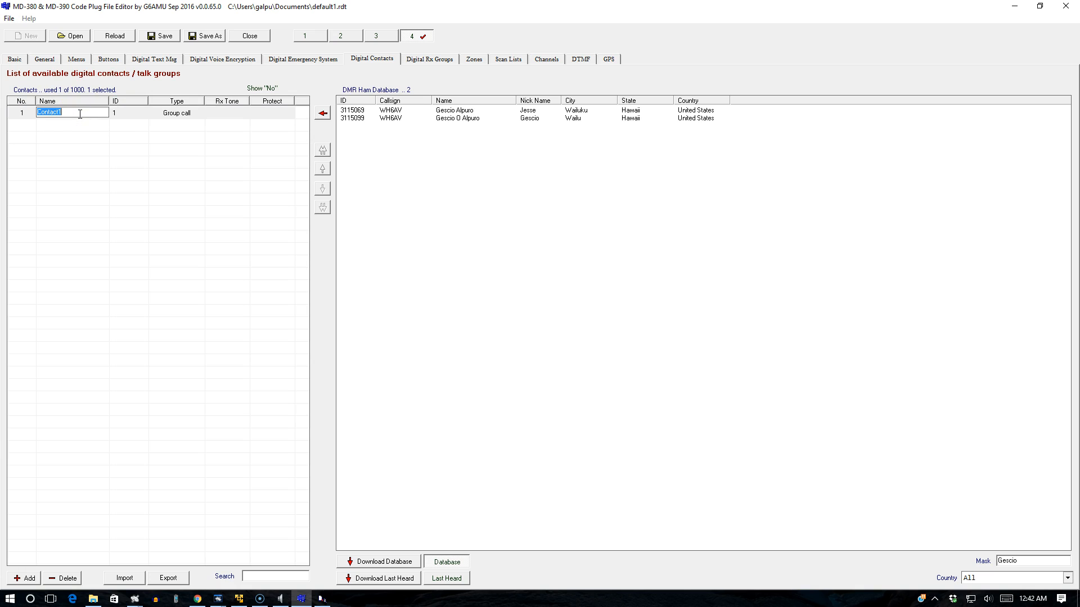
pyautogui.write('TG9')
pyautogui.press('Tab')
pyautogui.click(127, 114)
pyautogui.write('9')
pyautogui.press('Return')
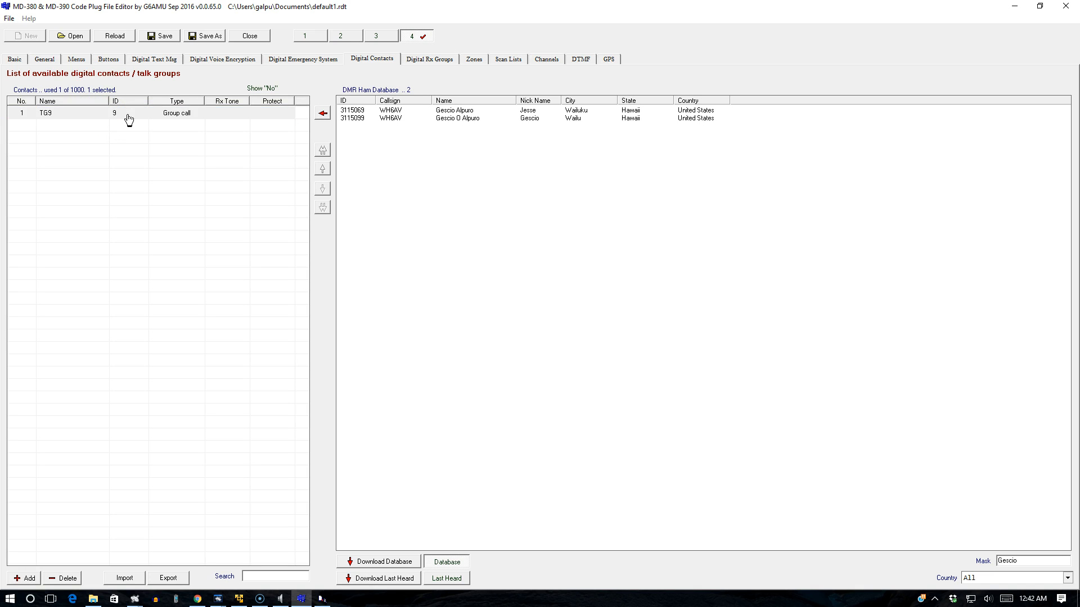
# - Cycle through the call types of the TG9 contact and return it to Group call
pyautogui.click(185, 116)
pyautogui.click(186, 115)
pyautogui.click(186, 115)
pyautogui.click(186, 115)
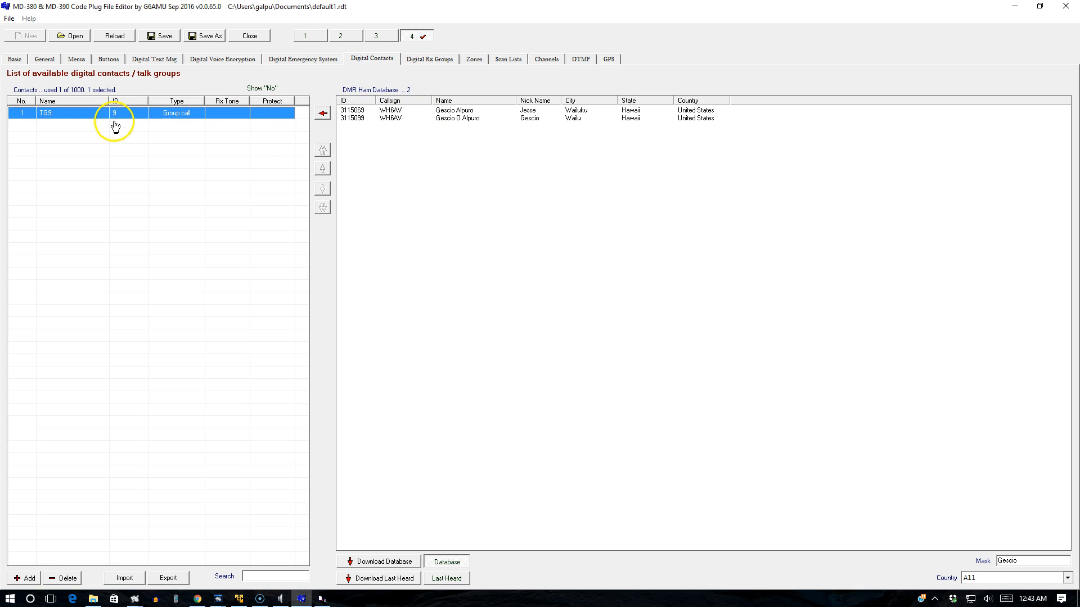
# - Set the Rx and Tx frequencies of Channel1 to 436.00000 MHz
pyautogui.click(547, 60)
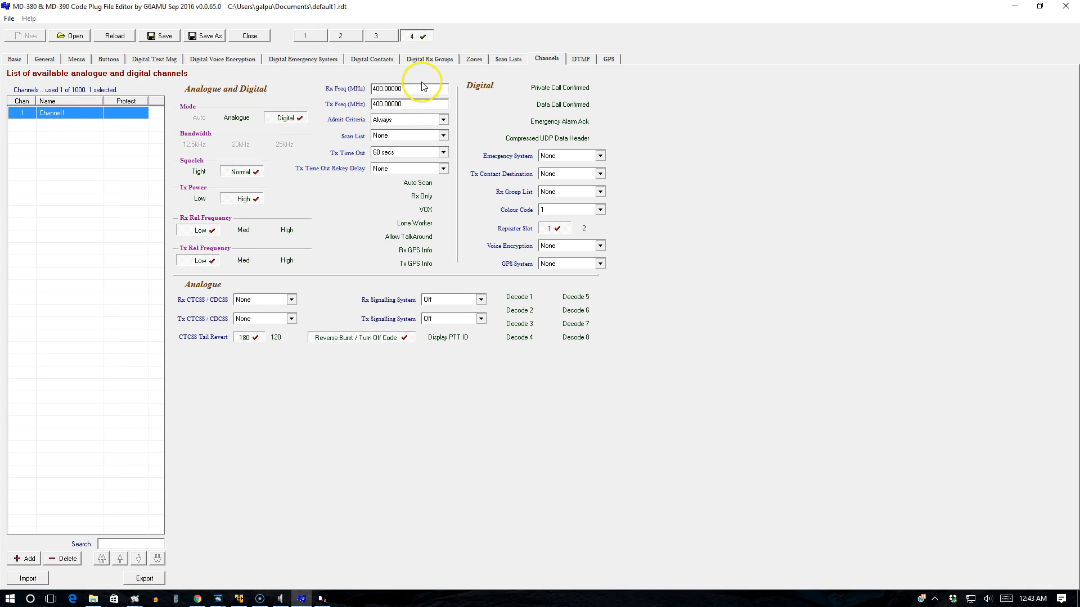
pyautogui.moveTo(414, 89); pyautogui.dragTo(392, 89)
pyautogui.moveTo(310, 79); pyautogui.dragTo(305, 83)
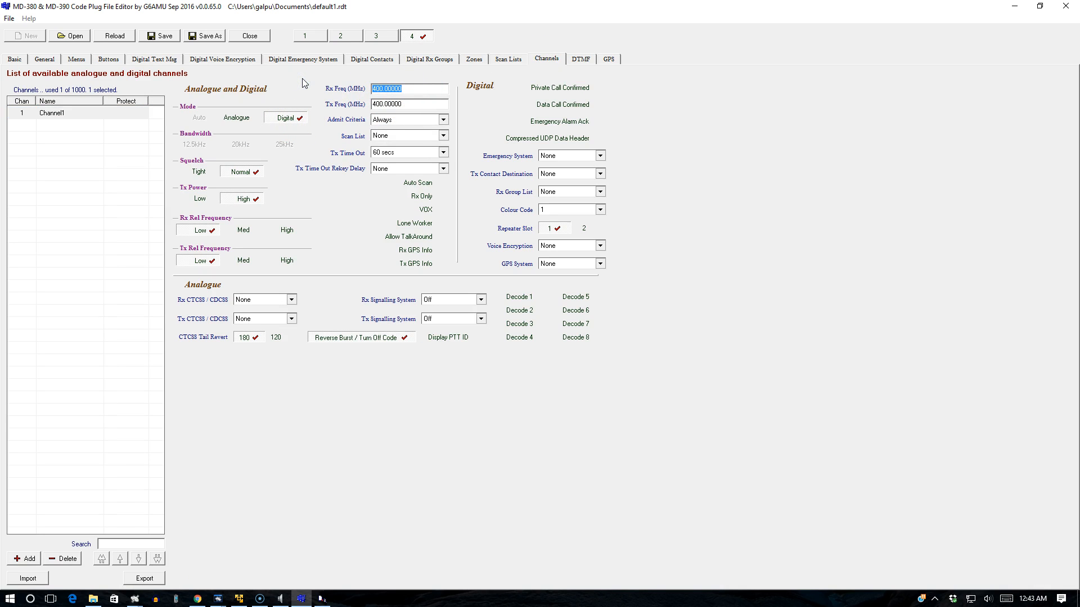
pyautogui.click(524, 86)
pyautogui.write('4')
# - Configure Channel1 with Colour Code admit criteria, a Tx time out of 180 secs and Low Tx power
pyautogui.click(427, 122)
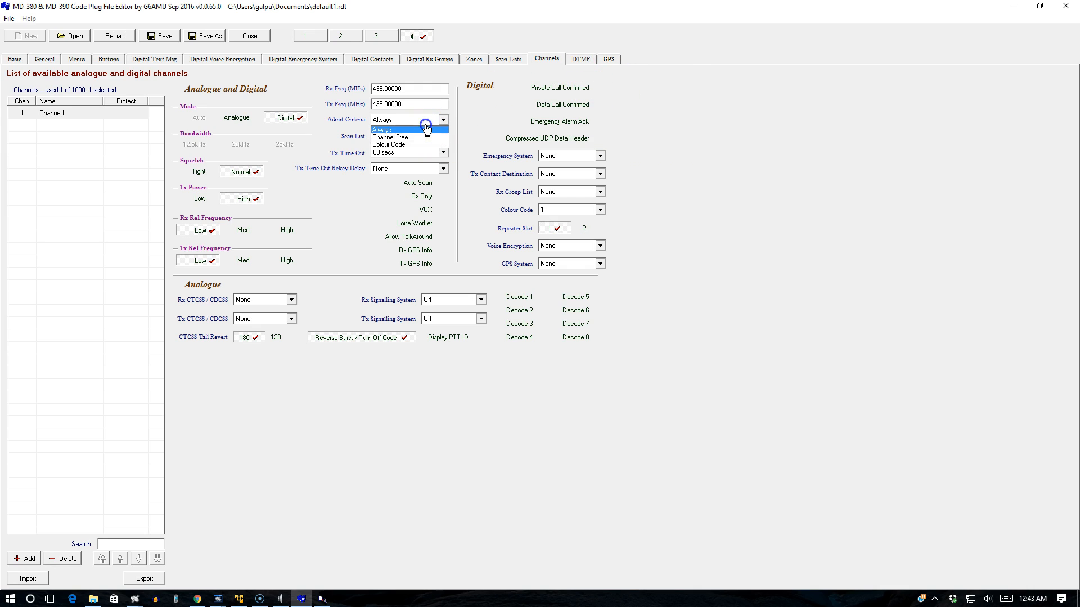
pyautogui.click(408, 149)
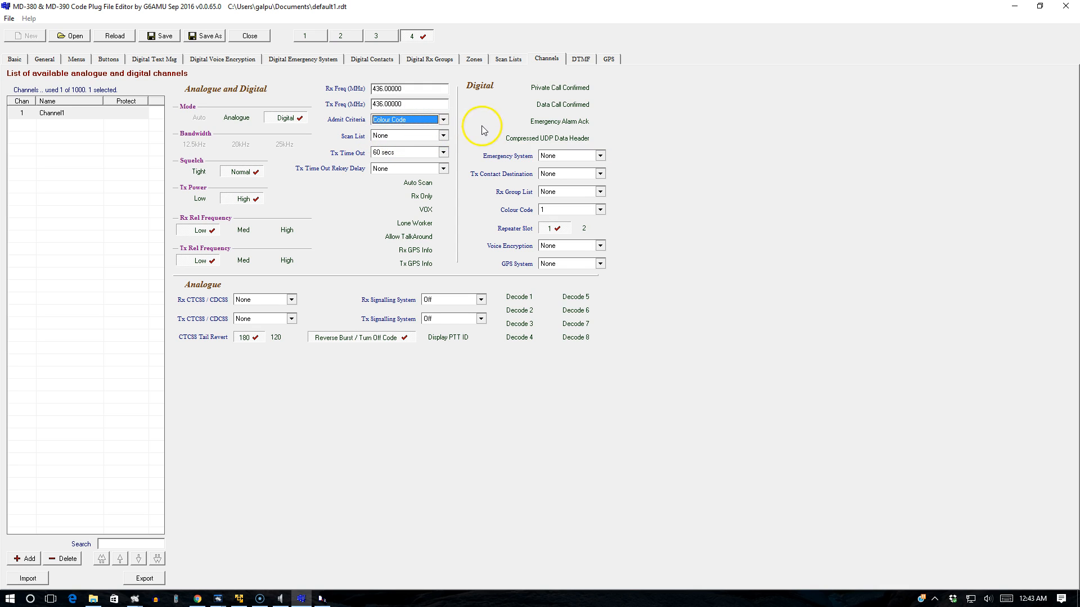
pyautogui.click(414, 153)
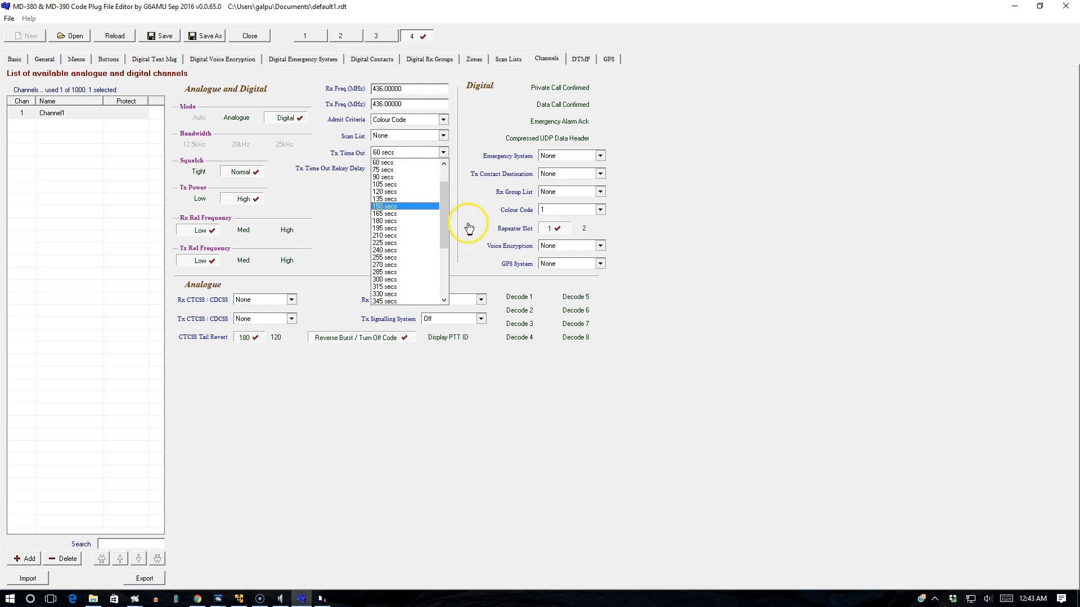
pyautogui.click(409, 221)
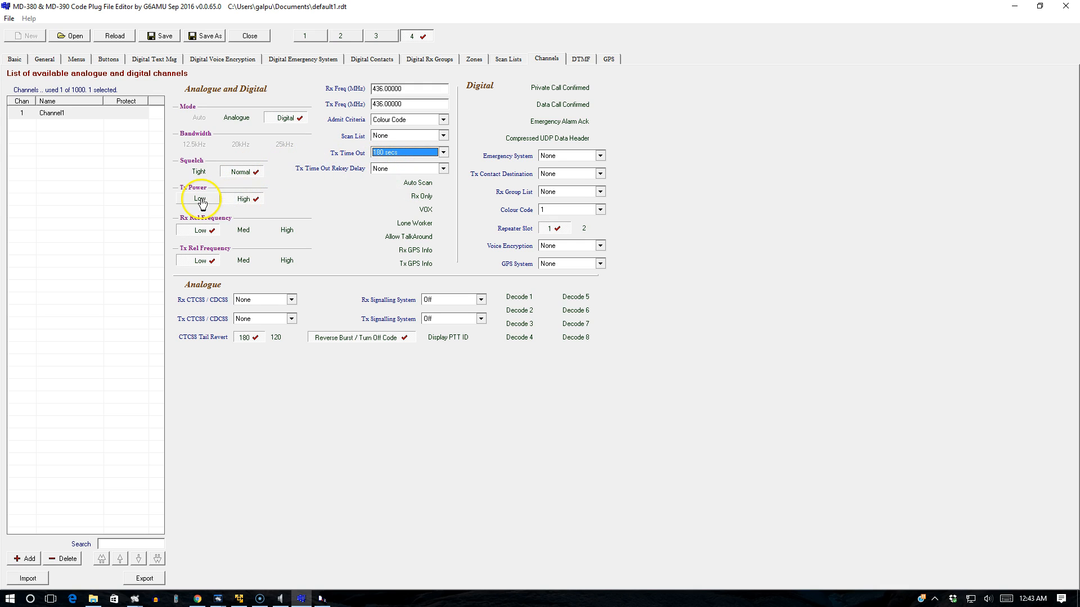
pyautogui.click(235, 201)
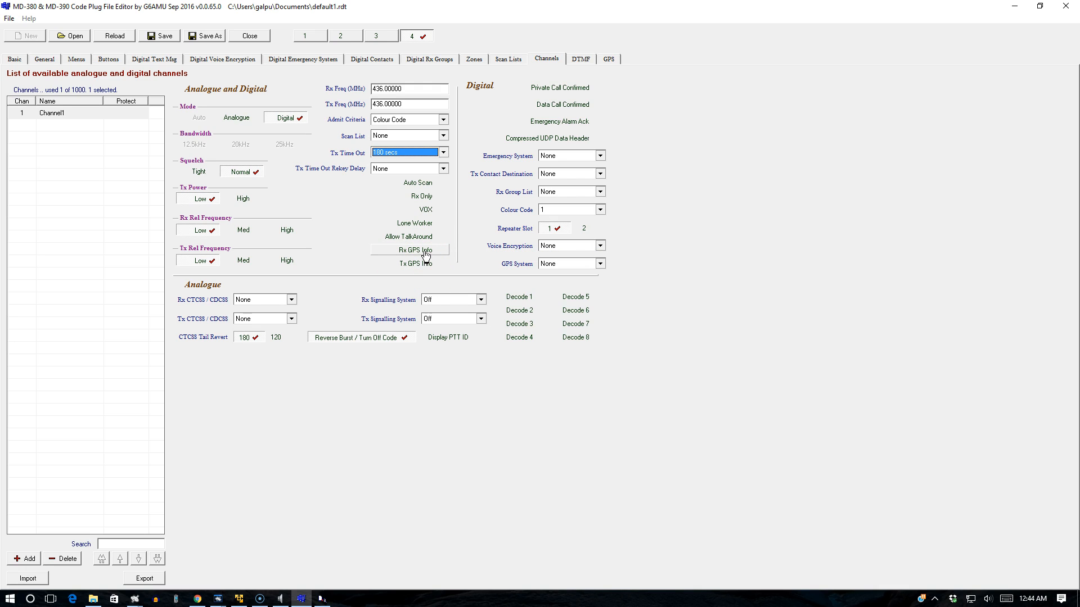
# - Switch Rx GPS Info and Tx GPS Info on and back off for Channel1
pyautogui.click(412, 251)
pyautogui.click(440, 264)
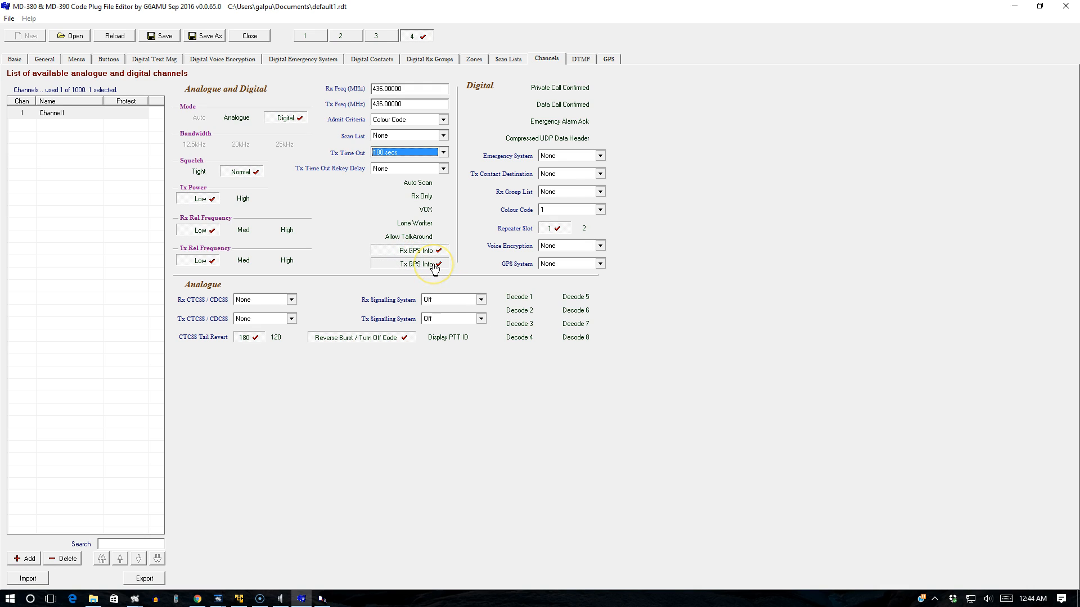
pyautogui.click(439, 249)
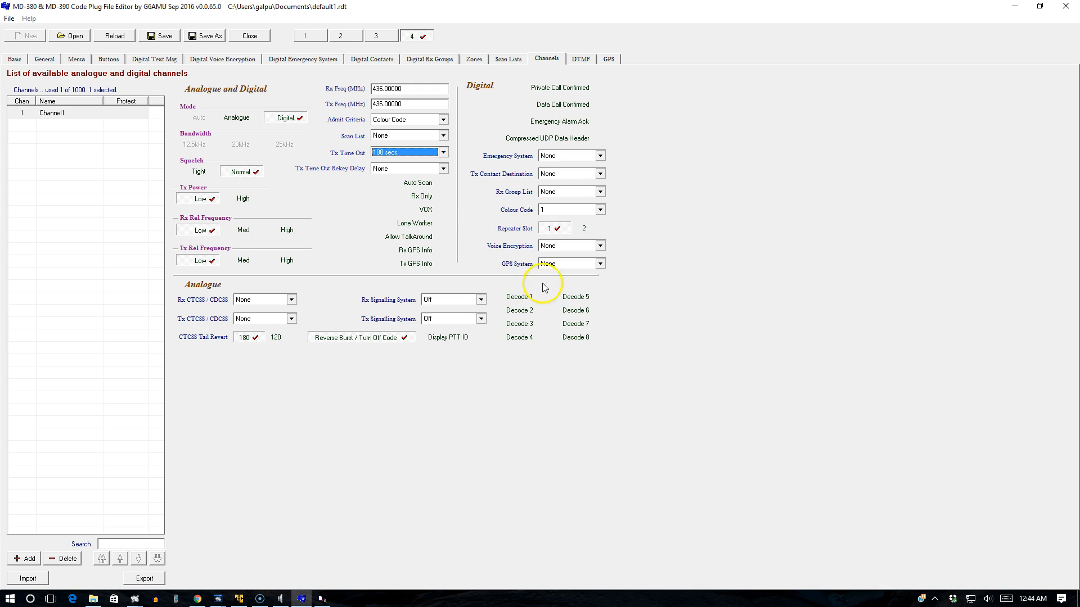
# - Enable the compressed UDP data header for Channel1 and set its Tx contact destination to TG9
pyautogui.click(551, 145)
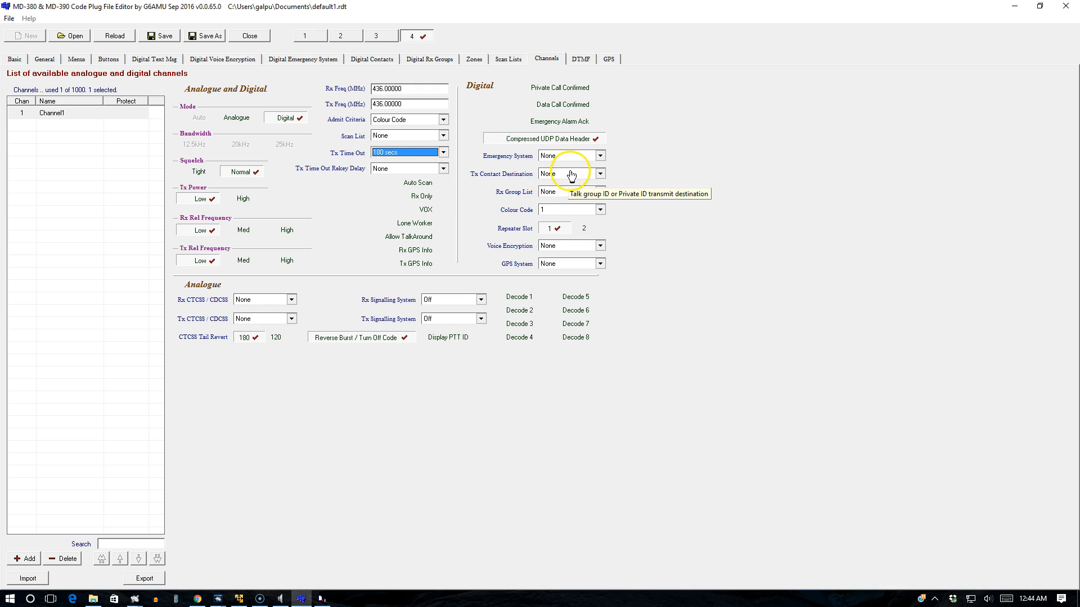
pyautogui.click(601, 174)
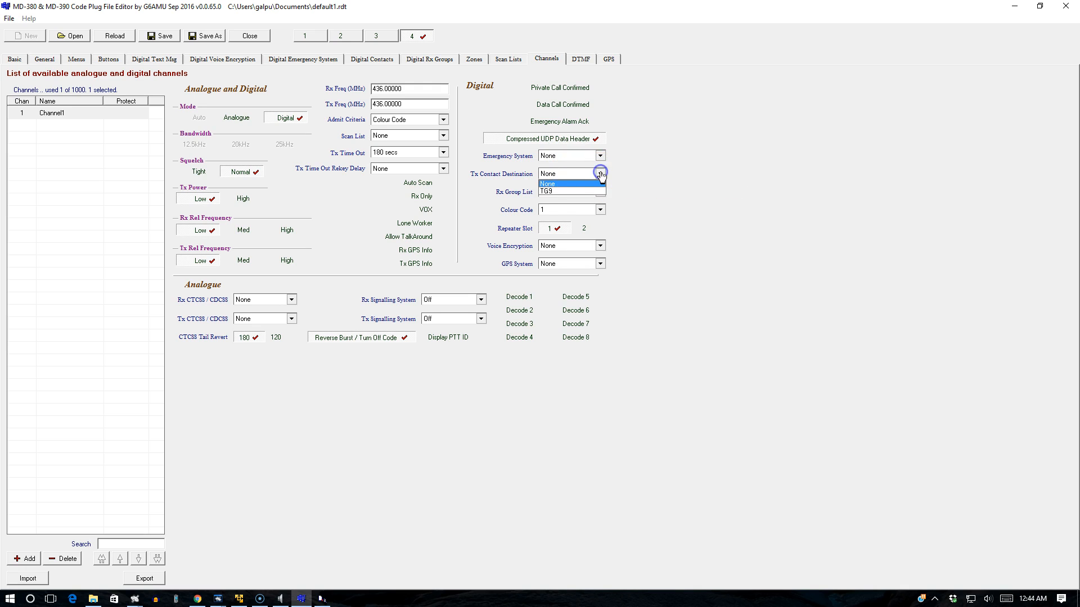
pyautogui.click(564, 192)
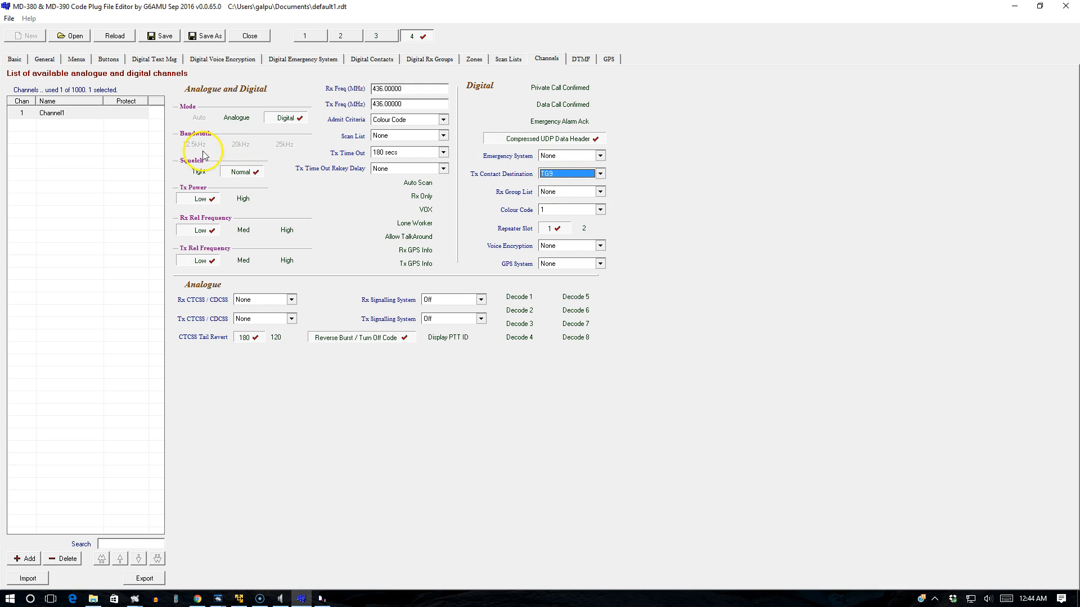
# - Check the TG9 contact entry, then reselect TG9 as Channel1's Tx contact destination and use repeater slot 2
pyautogui.click(372, 59)
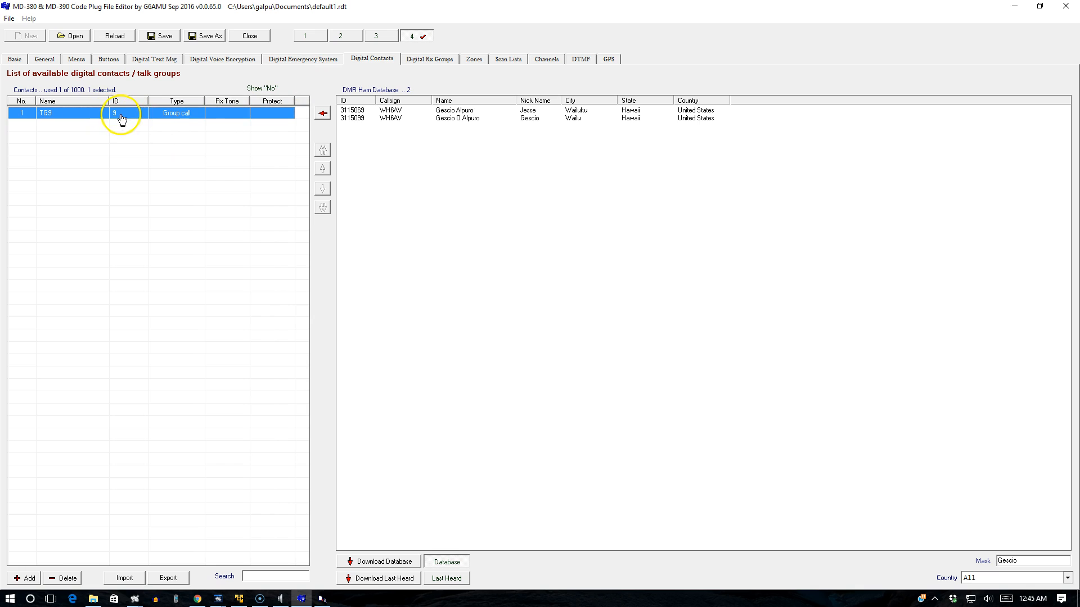
pyautogui.click(546, 60)
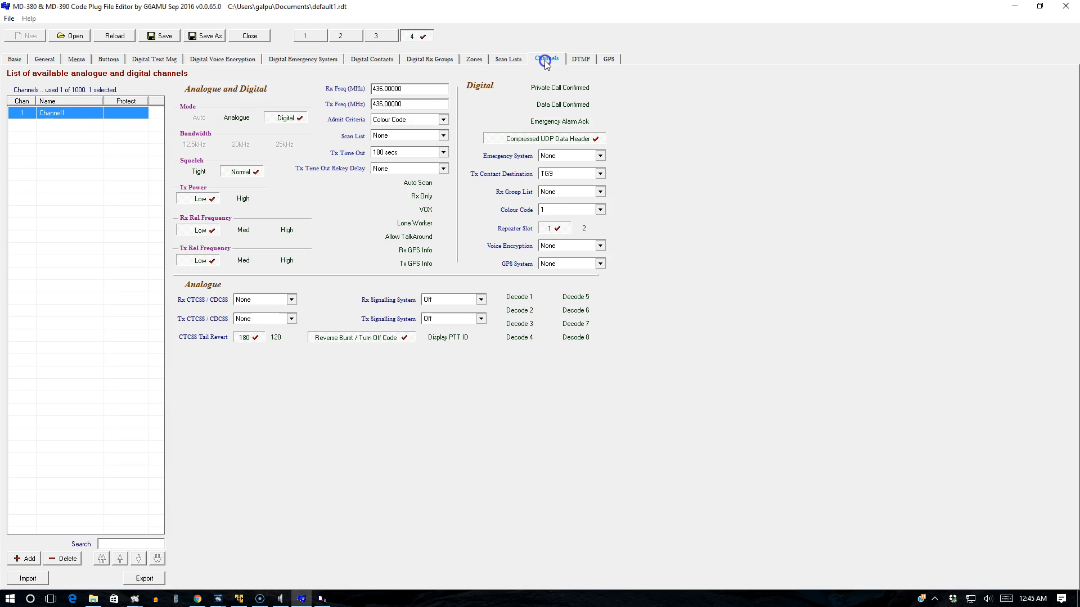
pyautogui.click(582, 177)
pyautogui.click(560, 191)
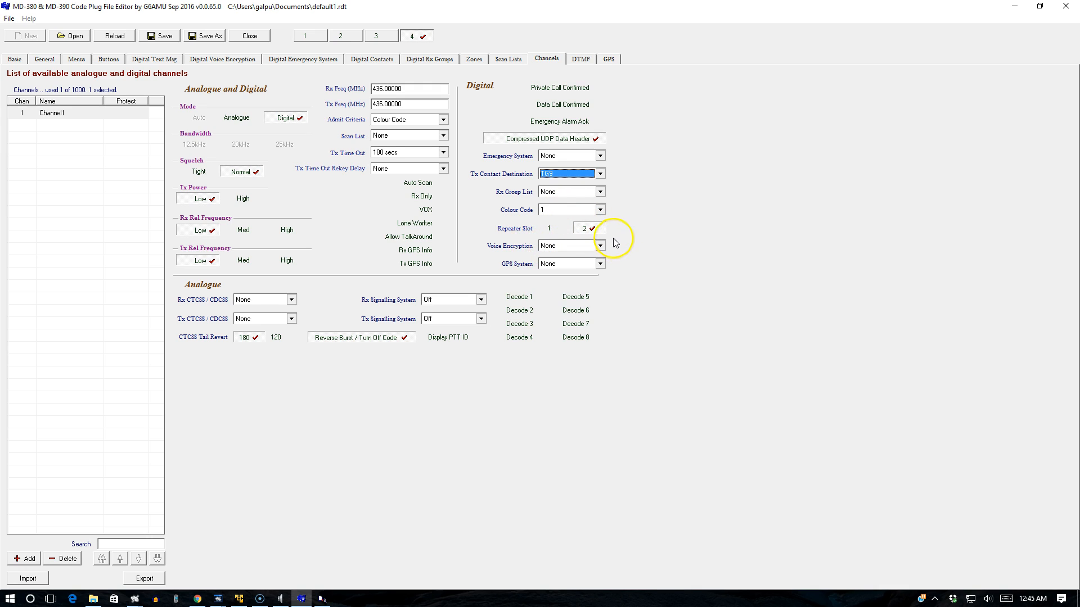
# - Set Channel1's GPS system to 1 and enable both Rx GPS Info and Tx GPS Info
pyautogui.click(551, 269)
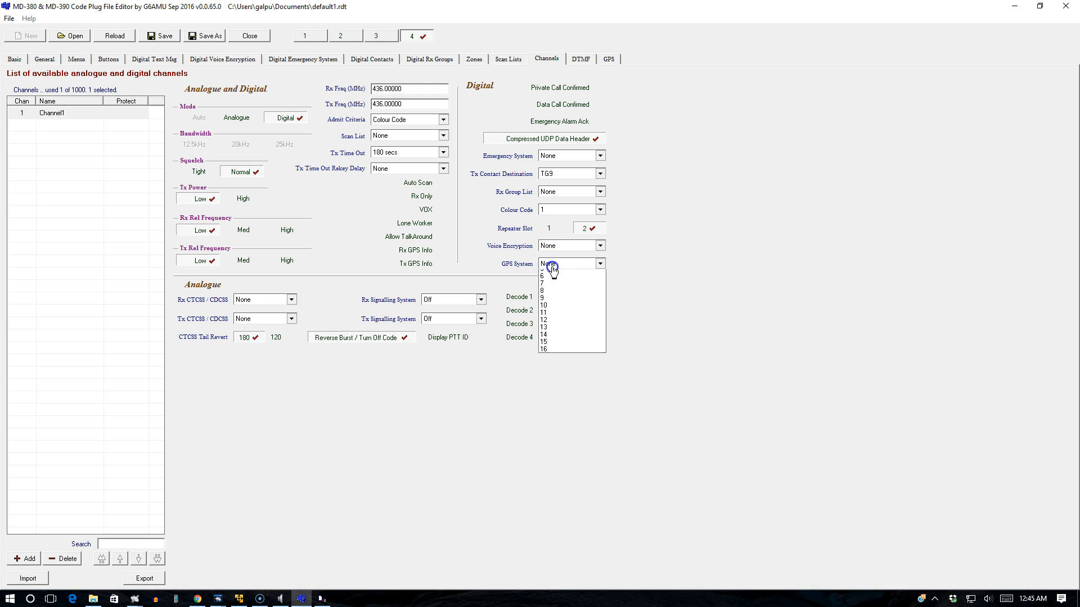
pyautogui.click(544, 281)
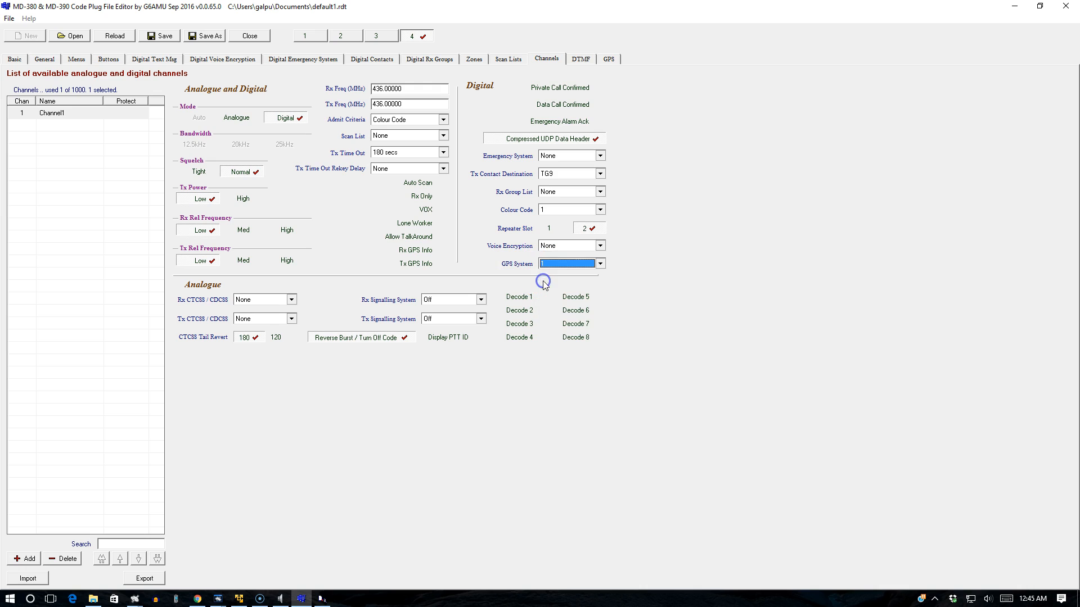
pyautogui.click(385, 251)
pyautogui.click(410, 264)
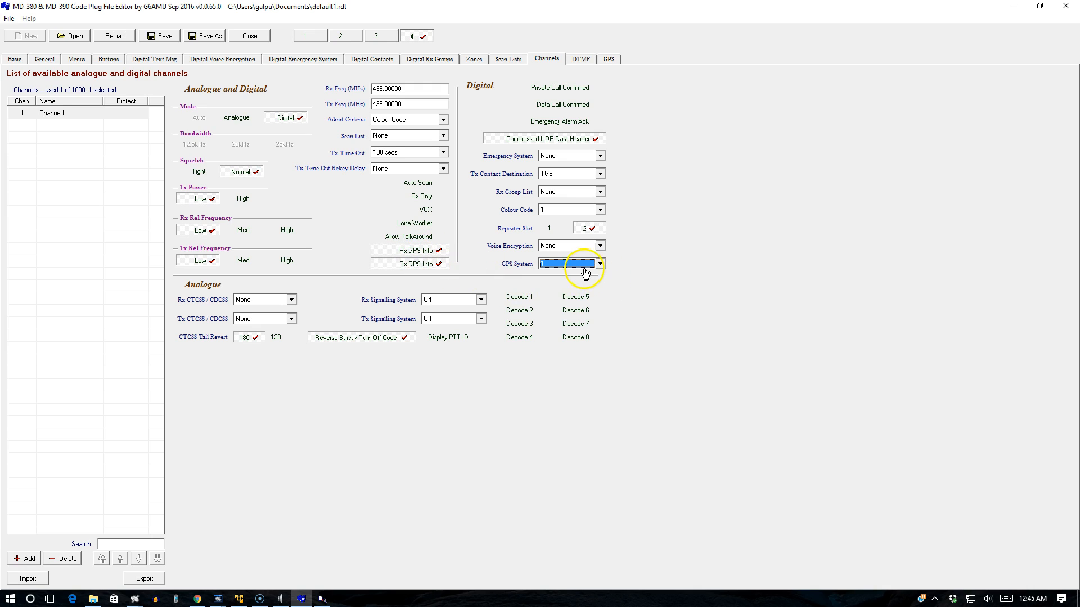
# - Disable Rx GPS Info and Tx GPS Info for Channel1 and set its GPS system back to None
pyautogui.click(430, 252)
pyautogui.click(432, 263)
pyautogui.click(556, 264)
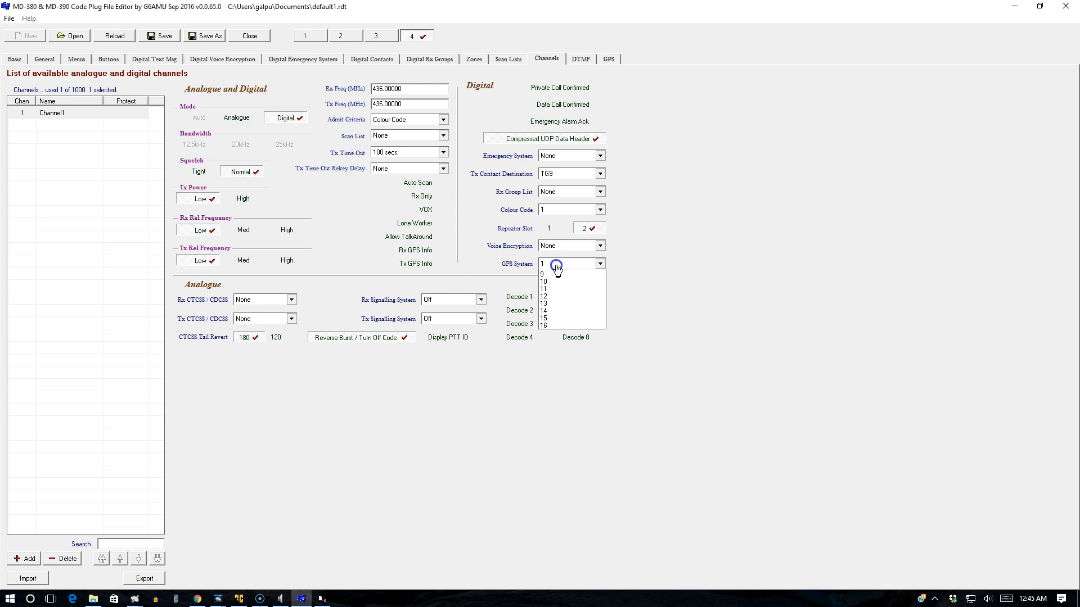
pyautogui.click(557, 272)
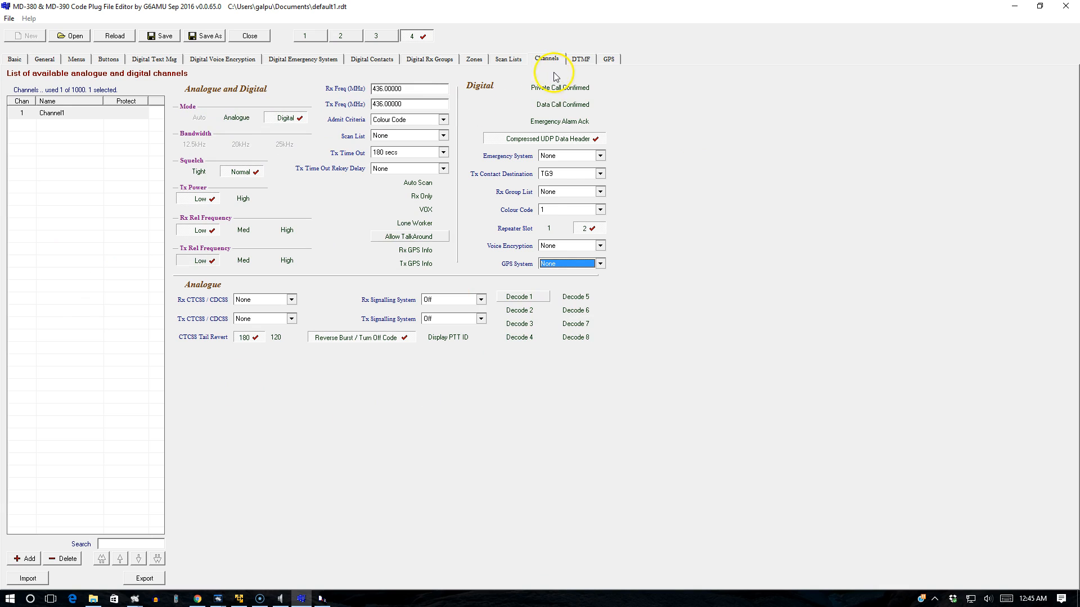
# - Rename Channel1 in the channel list as TG9
pyautogui.click(52, 114)
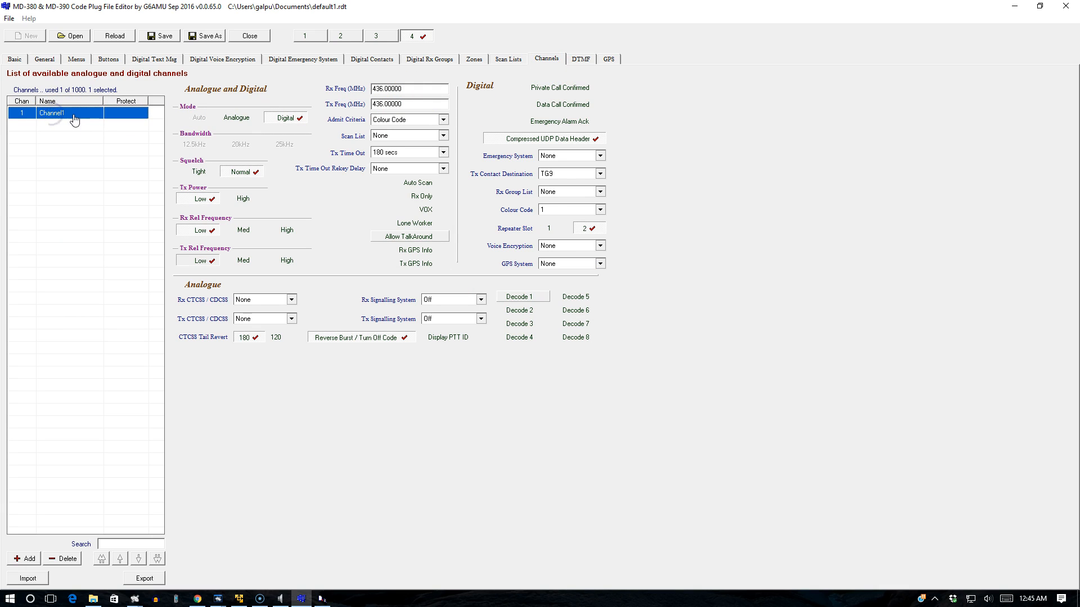
pyautogui.click(74, 114)
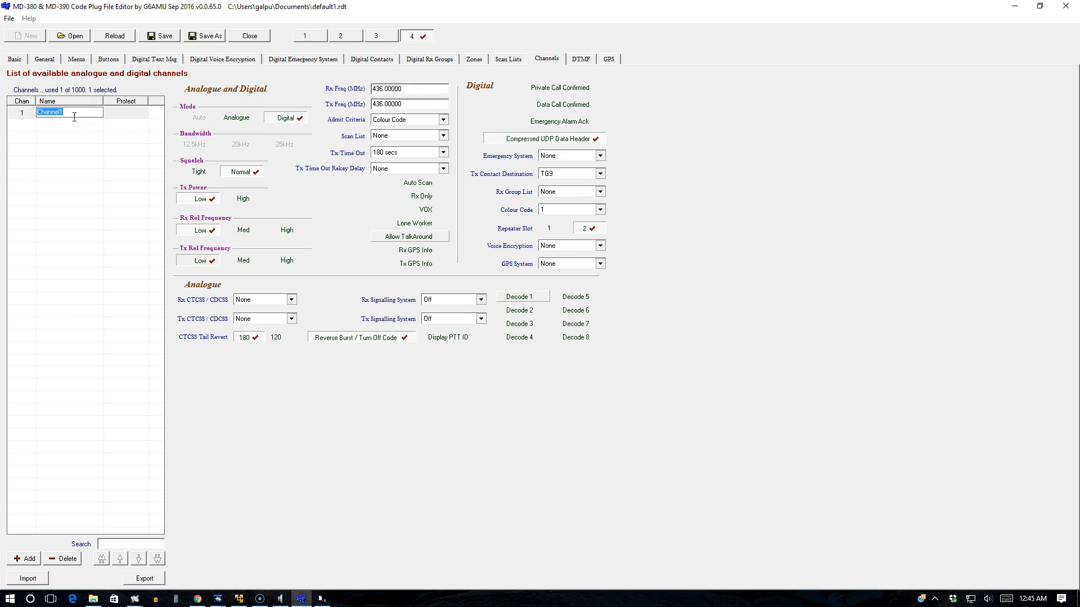
pyautogui.press('Return')
pyautogui.click(82, 118)
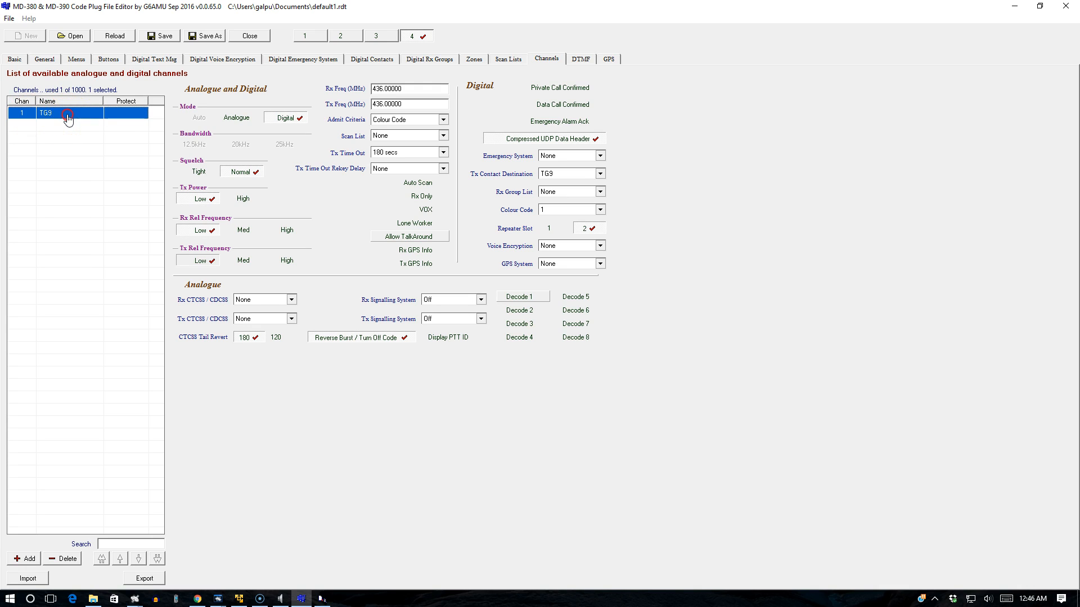
# - Copy the TG9 channel and paste it repeatedly as new channels until the channel list has 16 entries
pyautogui.rightClick(67, 117)
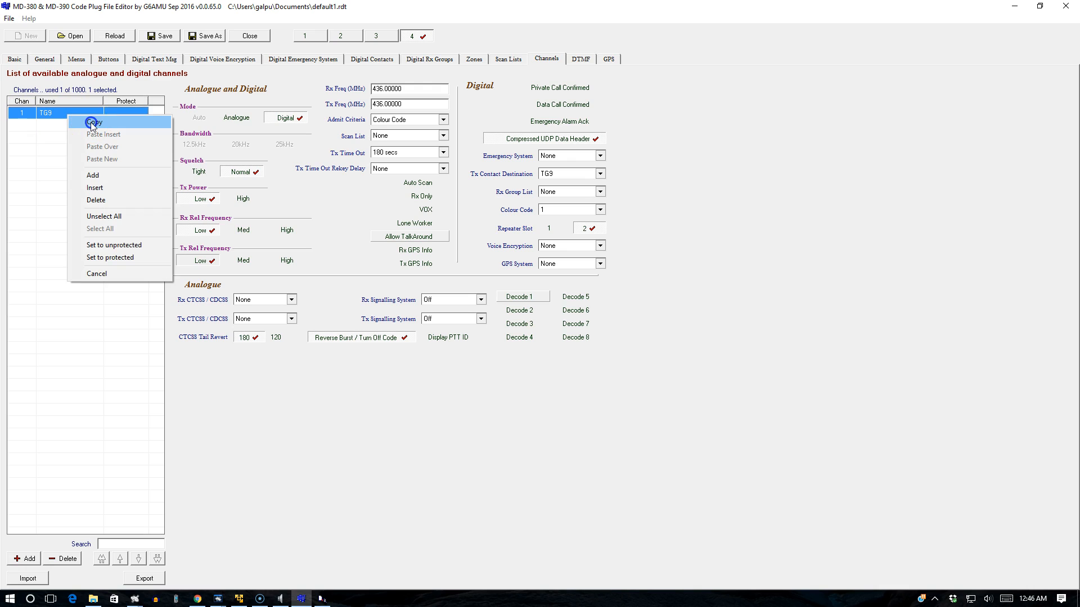
pyautogui.click(93, 122)
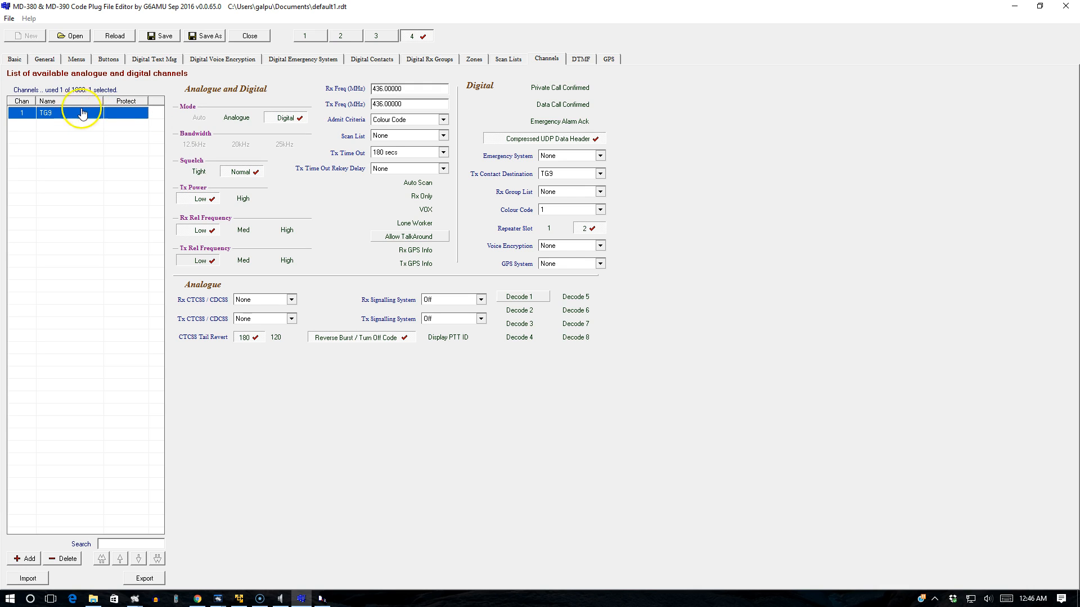
pyautogui.click(59, 116)
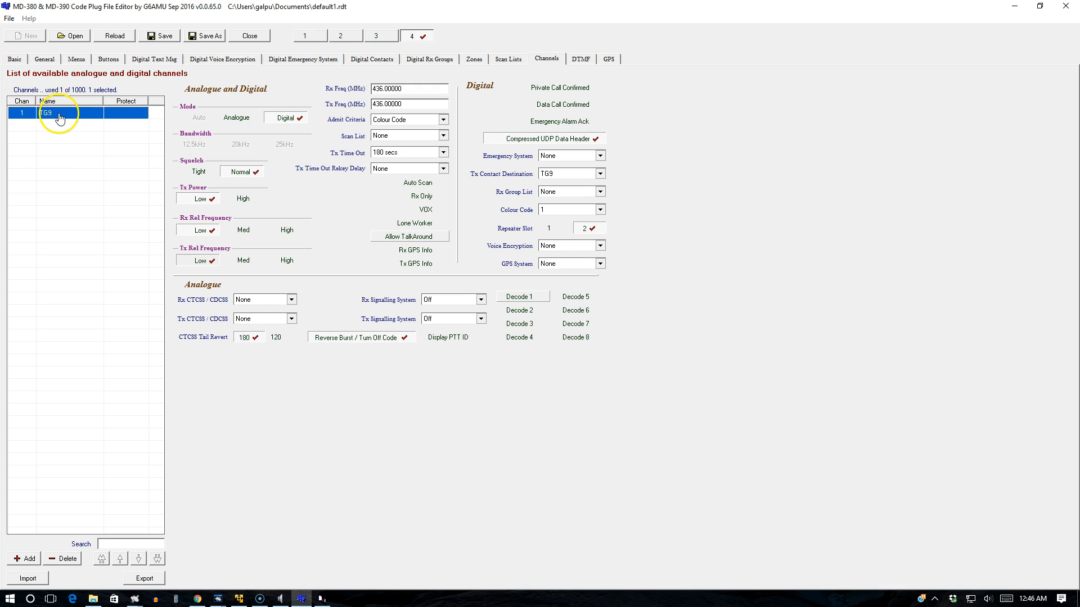
pyautogui.rightClick(60, 116)
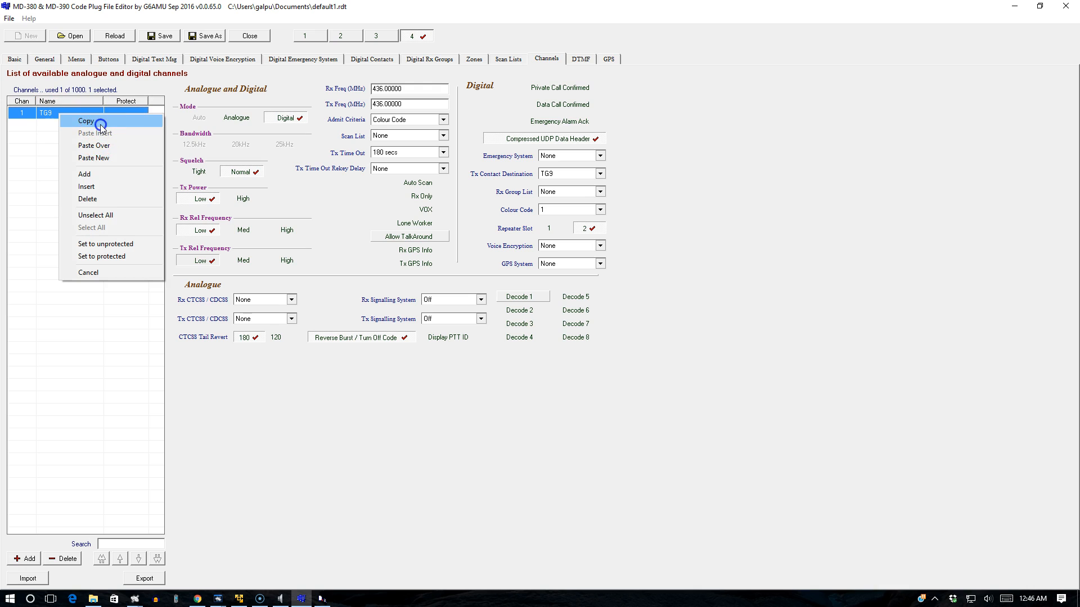
pyautogui.click(100, 122)
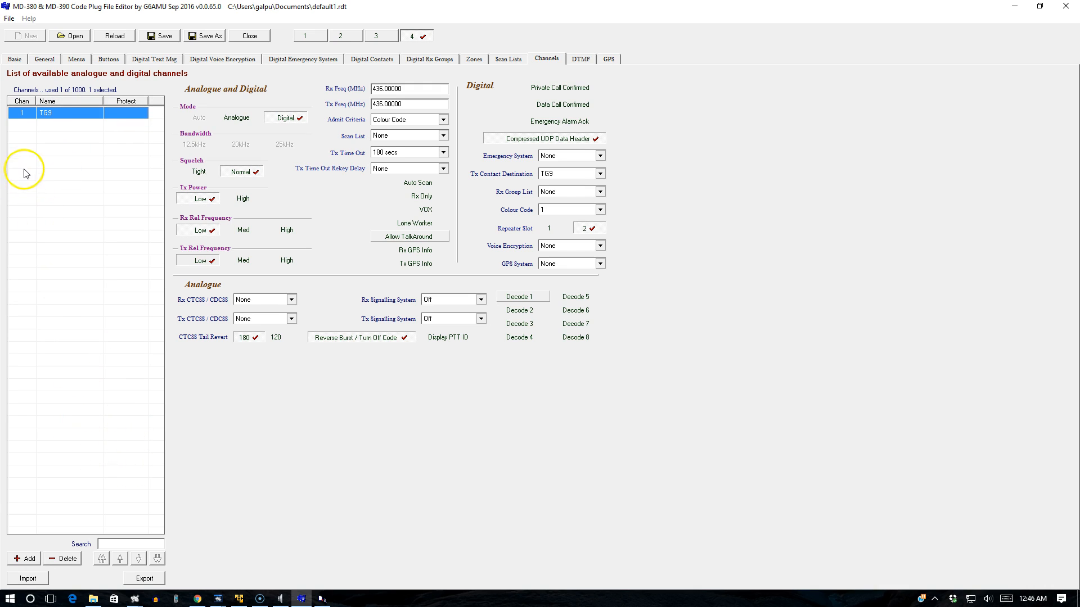
pyautogui.click(76, 129)
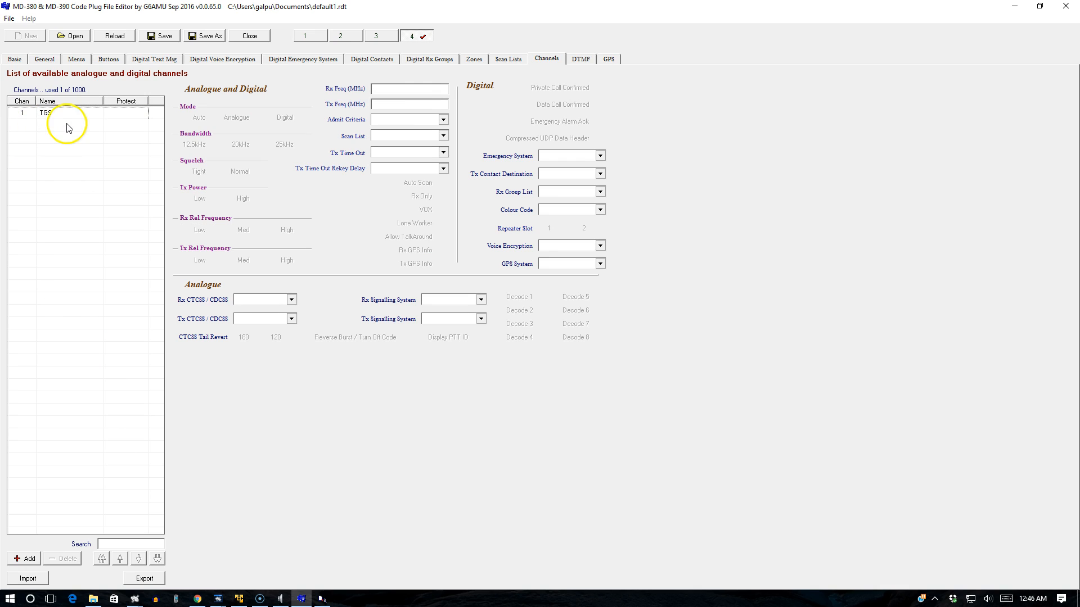
pyautogui.rightClick(69, 132)
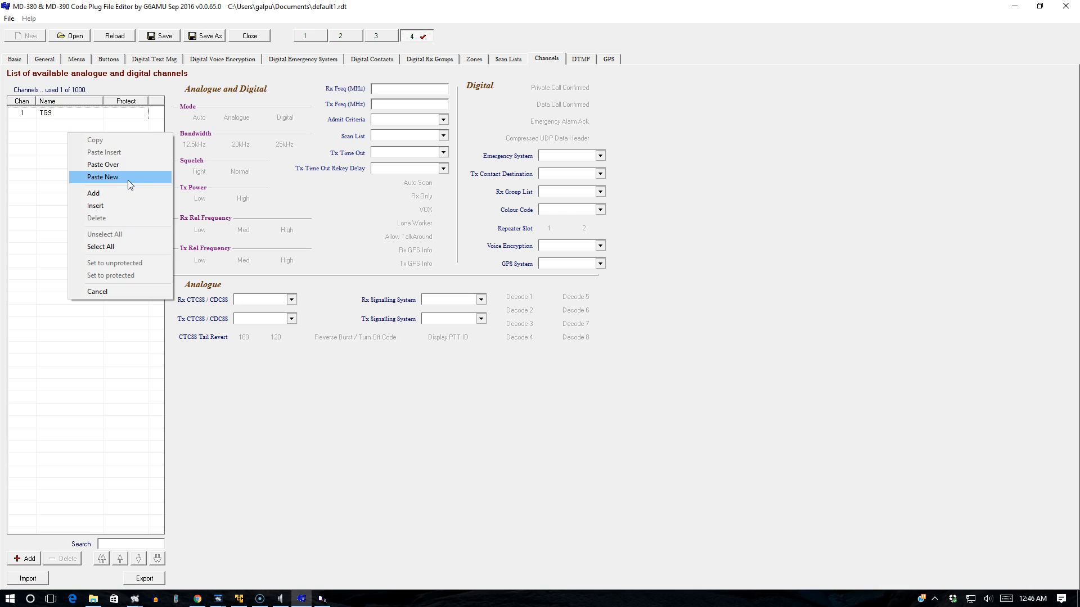
pyautogui.click(127, 180)
pyautogui.rightClick(64, 137)
pyautogui.click(94, 182)
pyautogui.rightClick(74, 154)
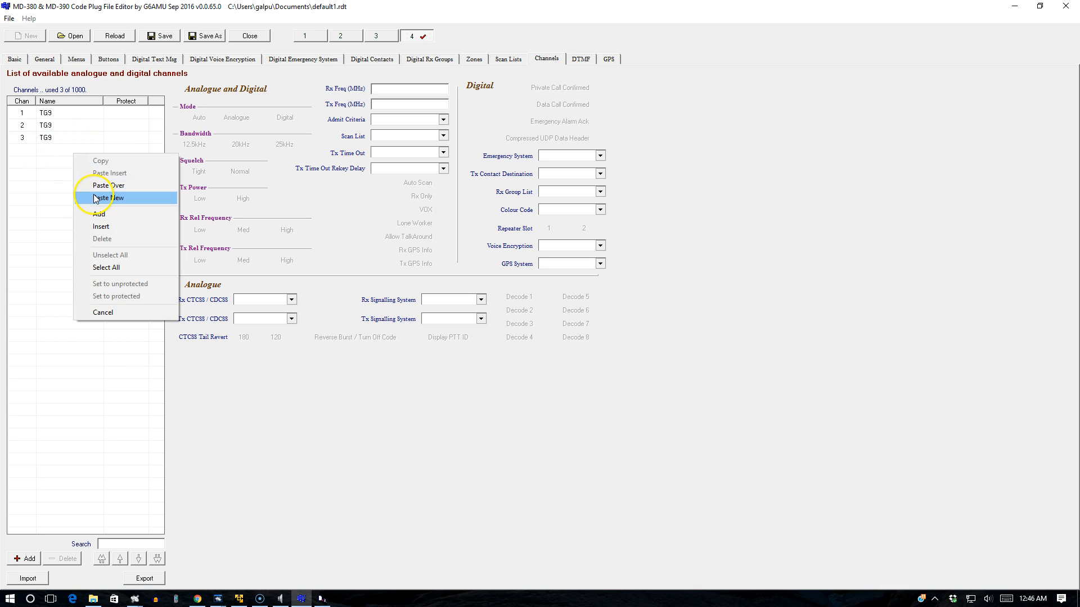
pyautogui.click(94, 198)
pyautogui.rightClick(67, 162)
pyautogui.click(70, 206)
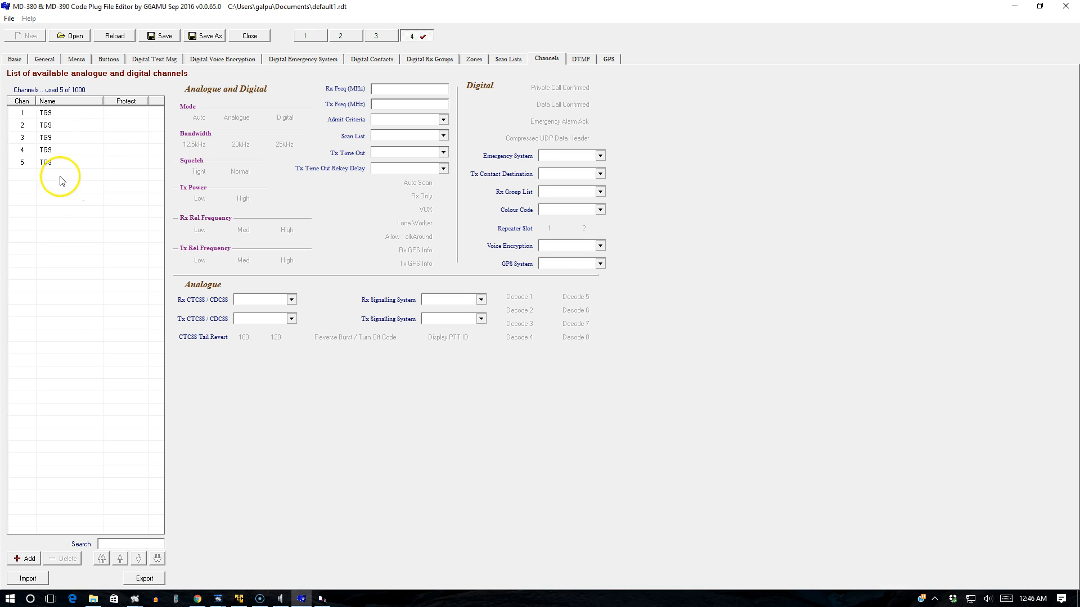
pyautogui.rightClick(62, 179)
pyautogui.click(77, 220)
pyautogui.rightClick(69, 190)
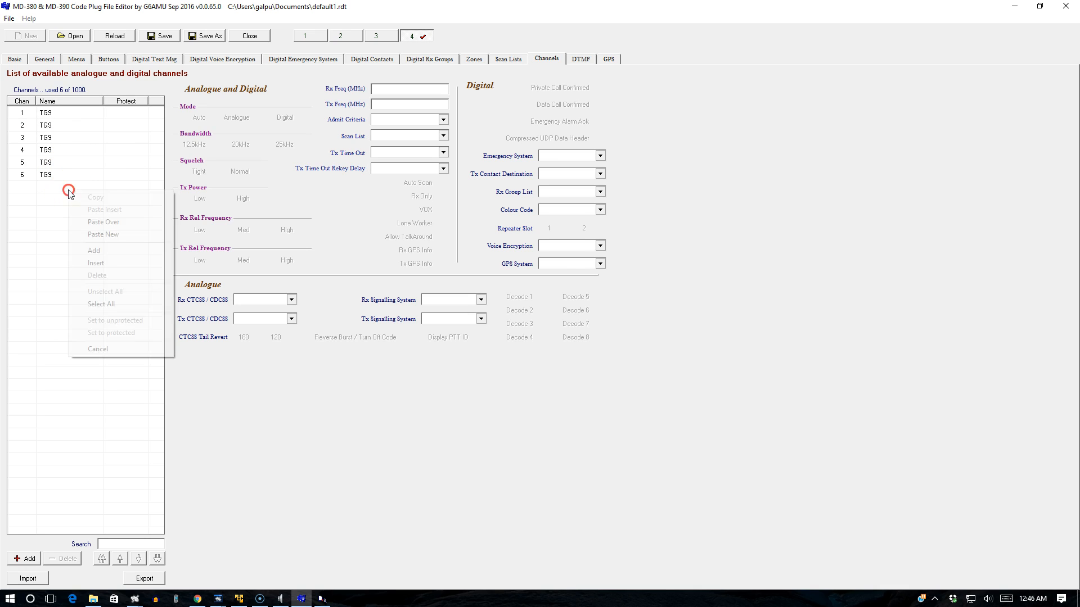
pyautogui.click(89, 235)
pyautogui.rightClick(63, 201)
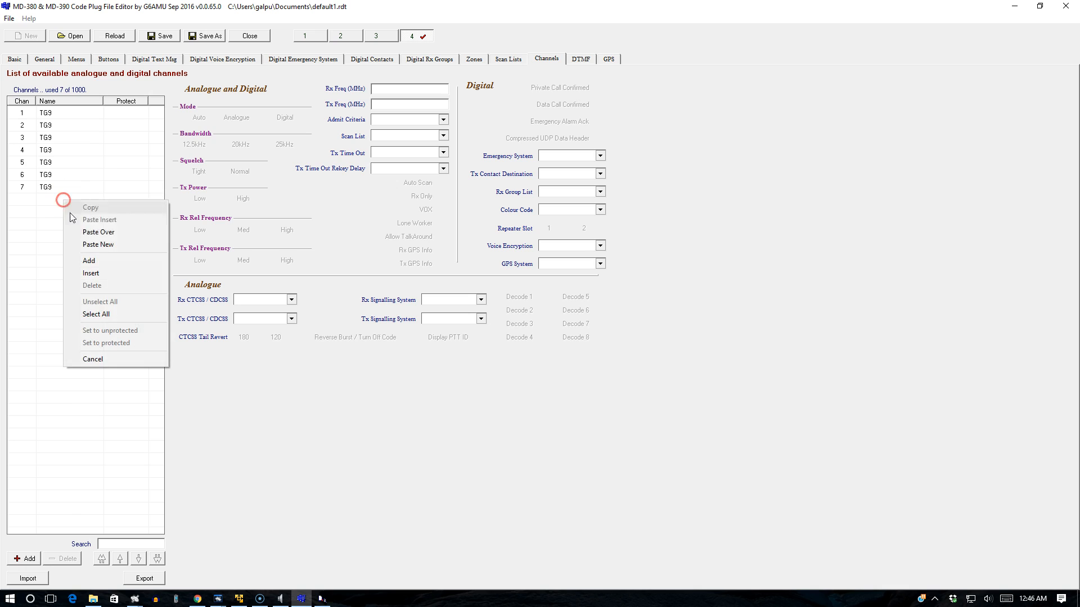
pyautogui.click(84, 245)
pyautogui.rightClick(61, 210)
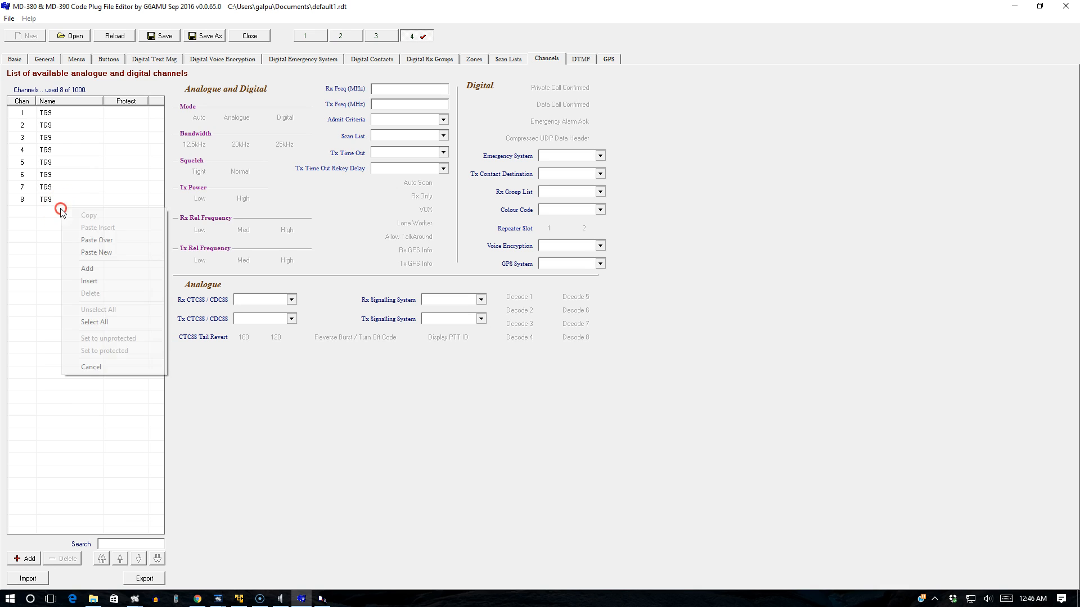
pyautogui.click(91, 252)
pyautogui.rightClick(56, 223)
pyautogui.click(85, 266)
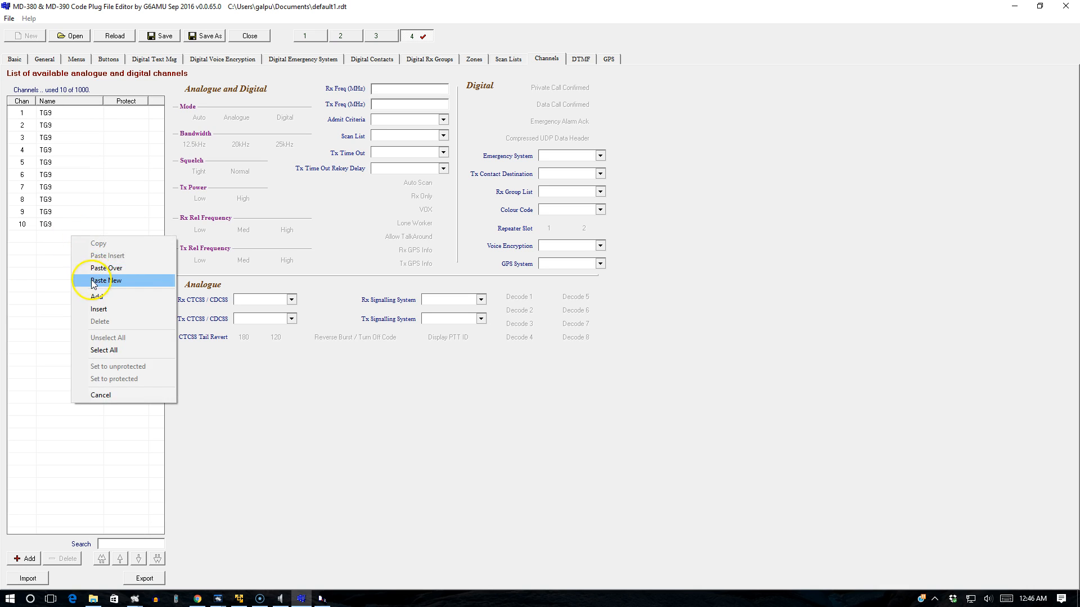
pyautogui.click(90, 280)
pyautogui.rightClick(69, 254)
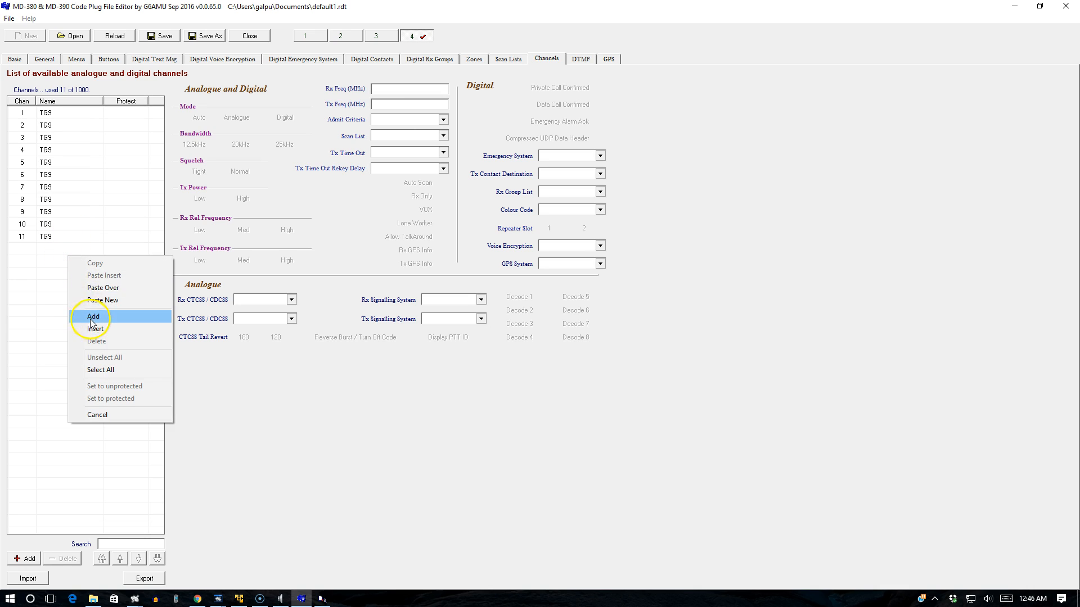
pyautogui.click(90, 300)
pyautogui.rightClick(68, 261)
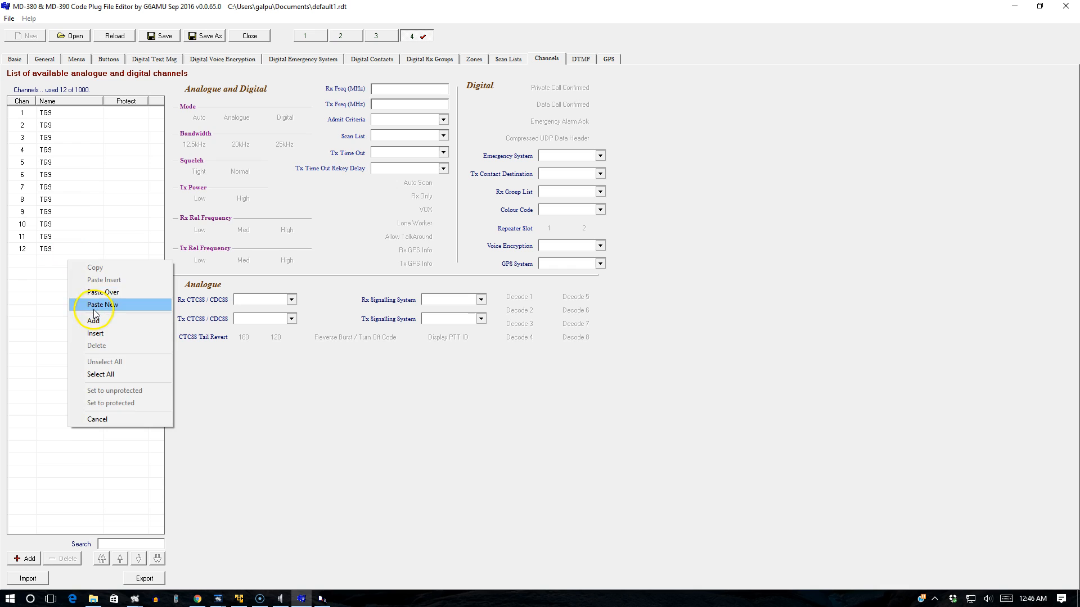
pyautogui.click(94, 305)
pyautogui.rightClick(78, 278)
pyautogui.click(109, 322)
pyautogui.rightClick(78, 289)
pyautogui.click(99, 330)
pyautogui.rightClick(71, 302)
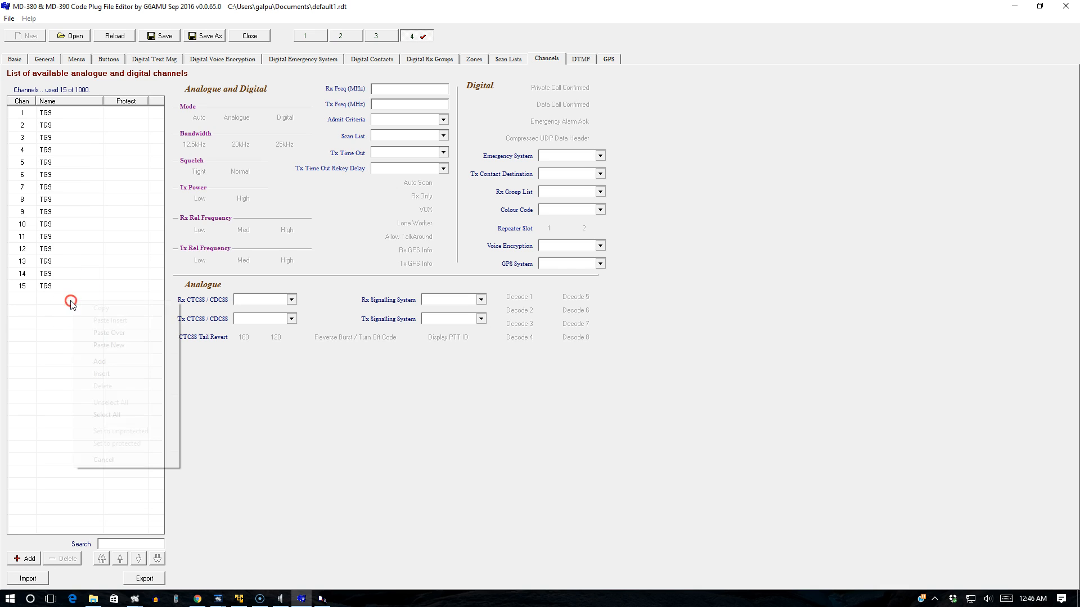
pyautogui.click(104, 345)
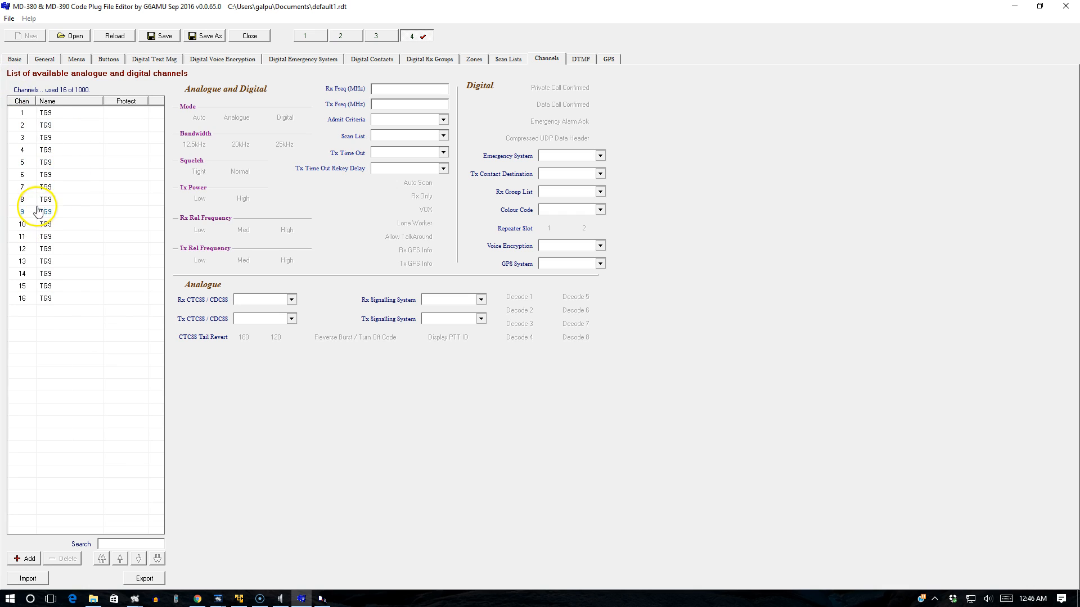
# - Check the settings of the pasted TG9 channels 2 and 16 against the original channel 1
pyautogui.click(52, 115)
pyautogui.click(54, 126)
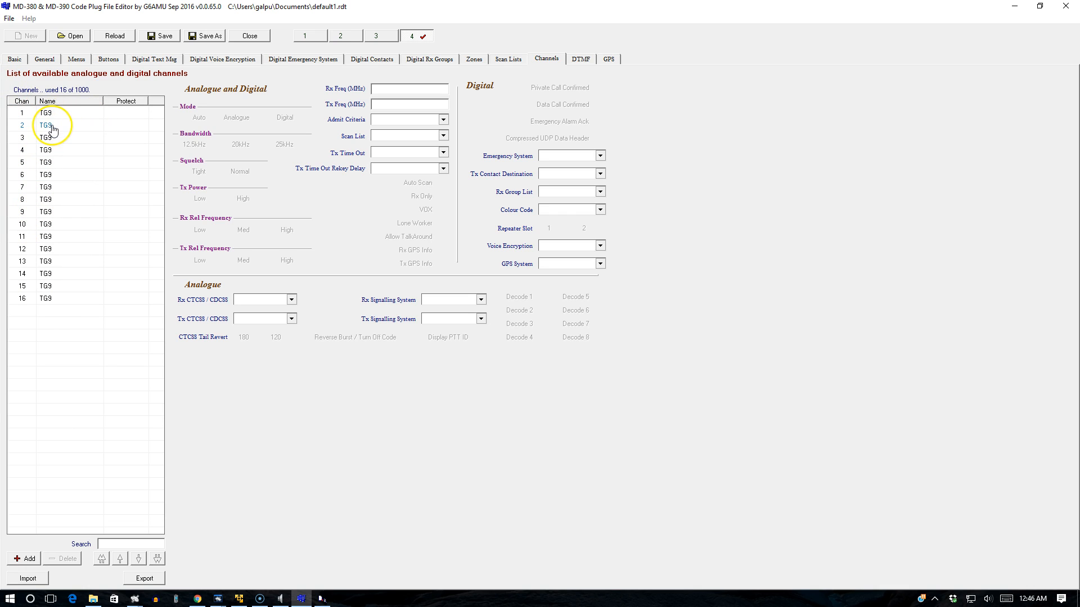
pyautogui.click(62, 124)
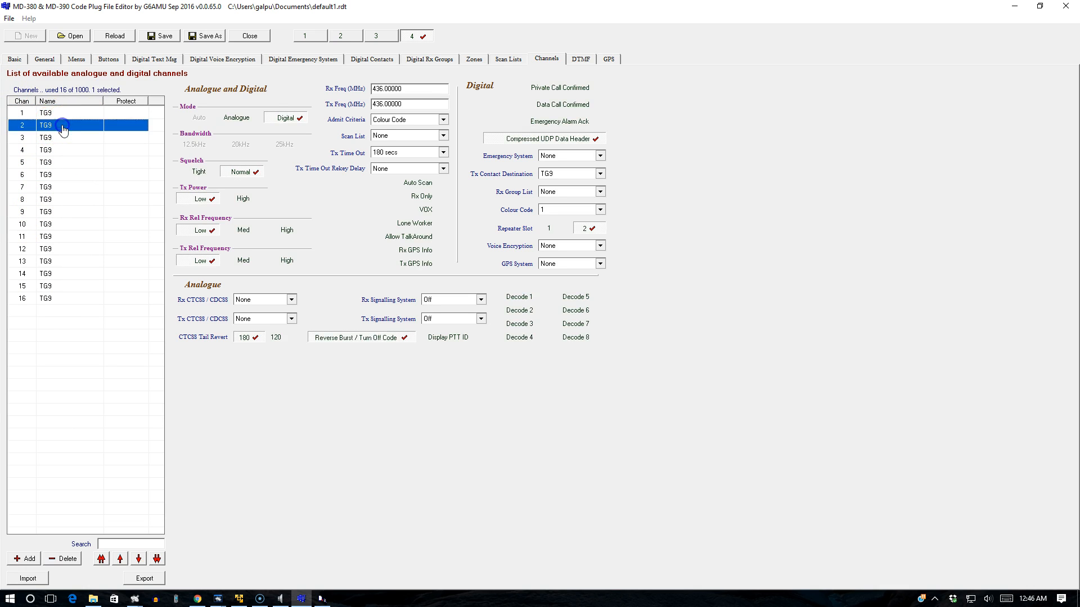
pyautogui.click(72, 115)
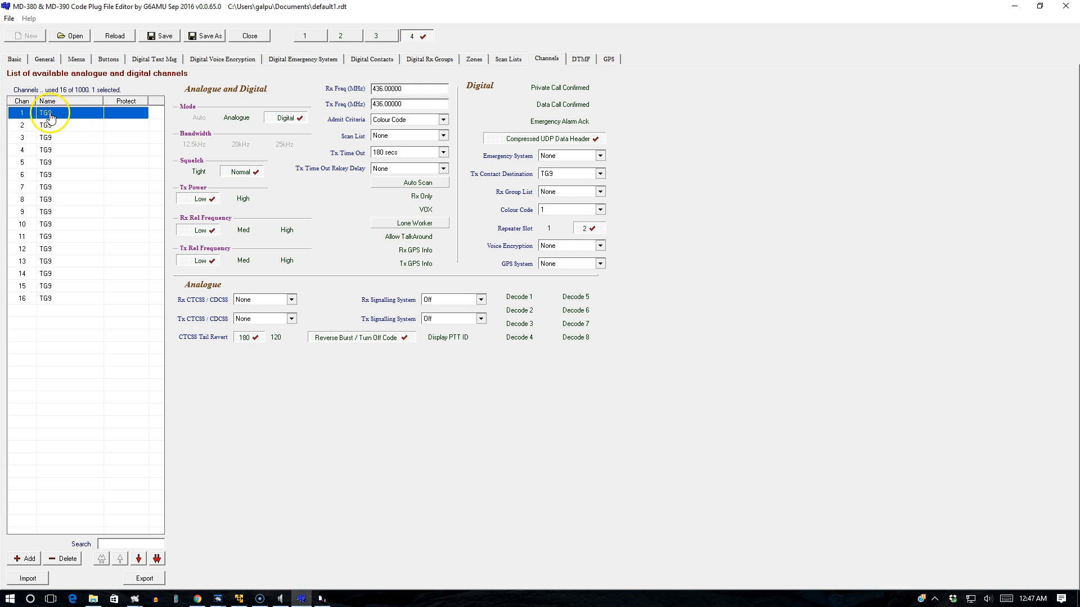
pyautogui.click(78, 299)
pyautogui.click(51, 113)
# - Add a second digital contact named 3100 NTNWD USA and set its ID to 3100
pyautogui.click(378, 59)
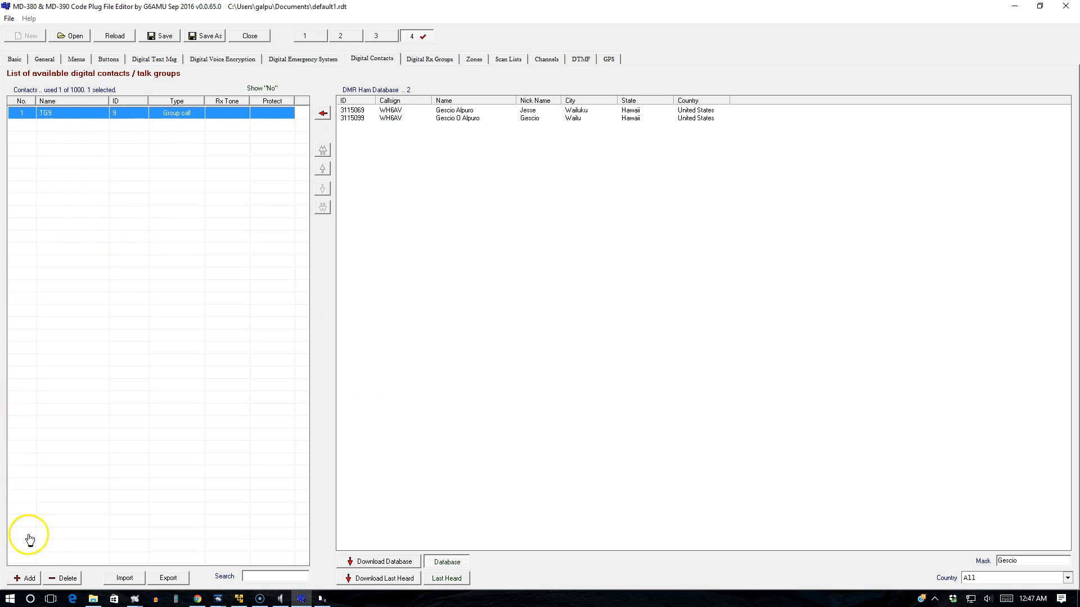
pyautogui.click(31, 578)
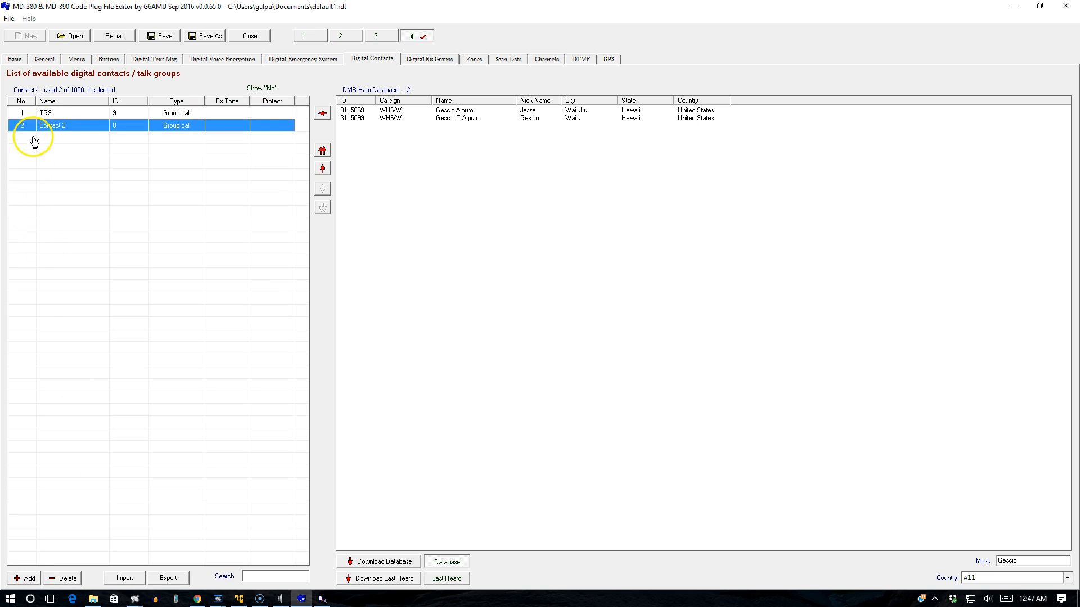
pyautogui.click(67, 127)
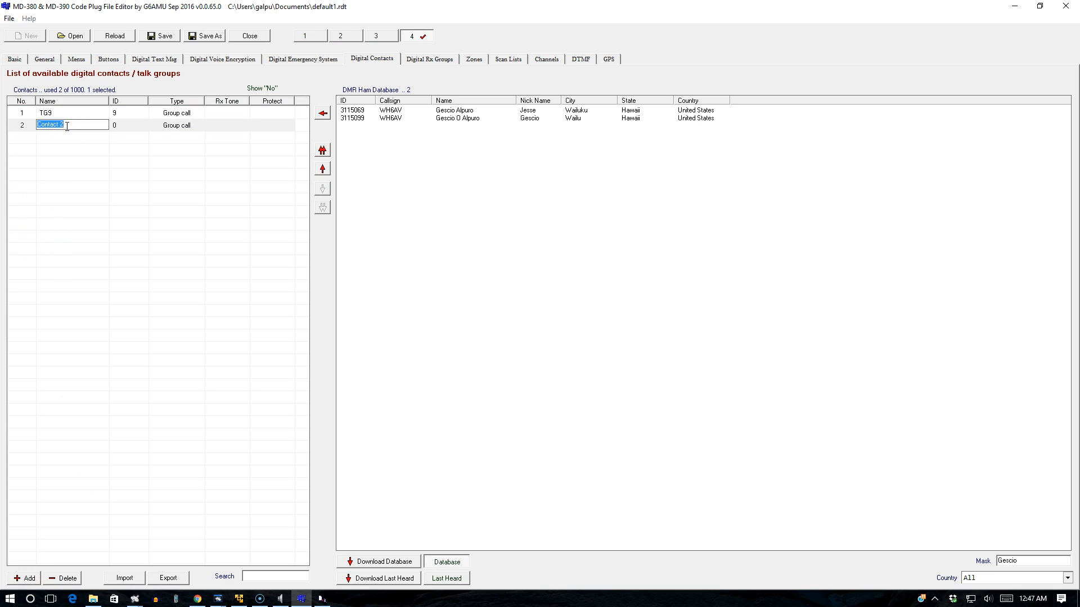
pyautogui.write('31')
pyautogui.write('00 NTNWD USA')
pyautogui.press('Return')
pyautogui.doubleClick(129, 126)
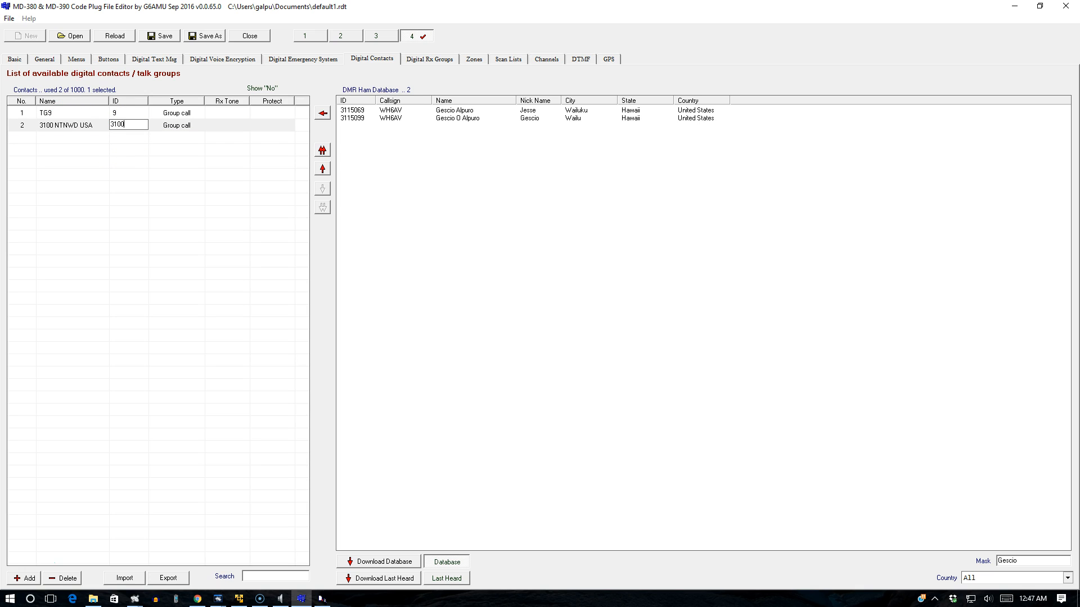
pyautogui.write('3100')
pyautogui.press('Return')
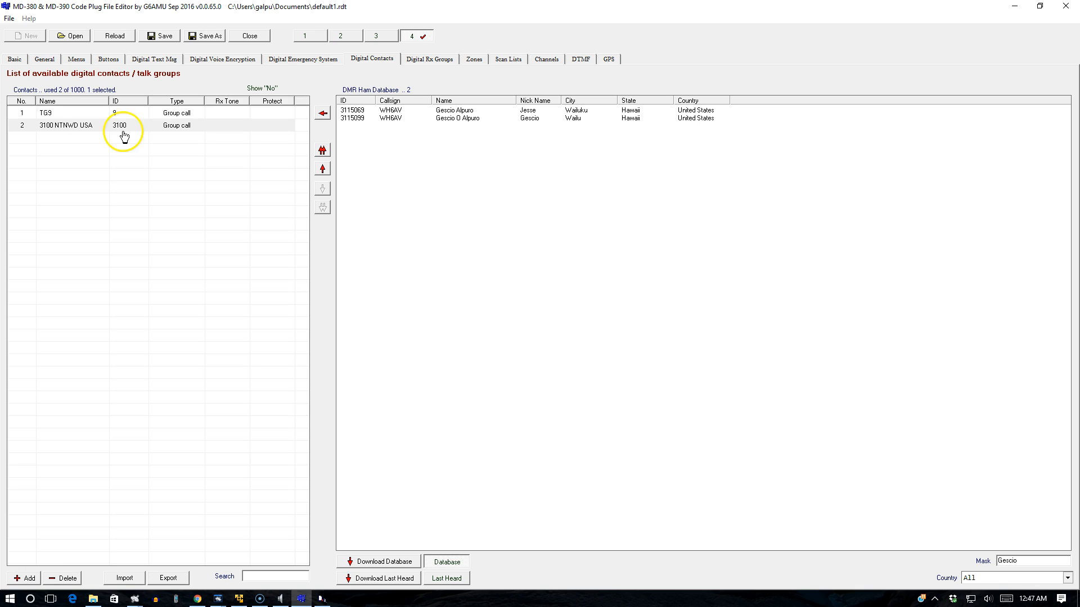
# - Add a third digital contact named DISCONNECT and set its ID to 4000
pyautogui.rightClick(74, 138)
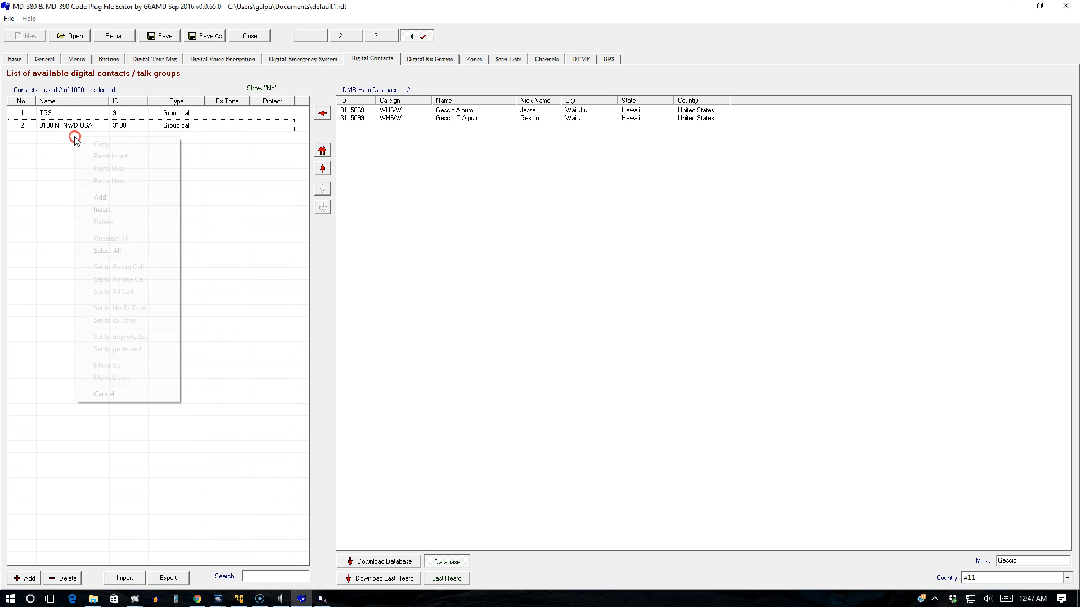
pyautogui.click(100, 199)
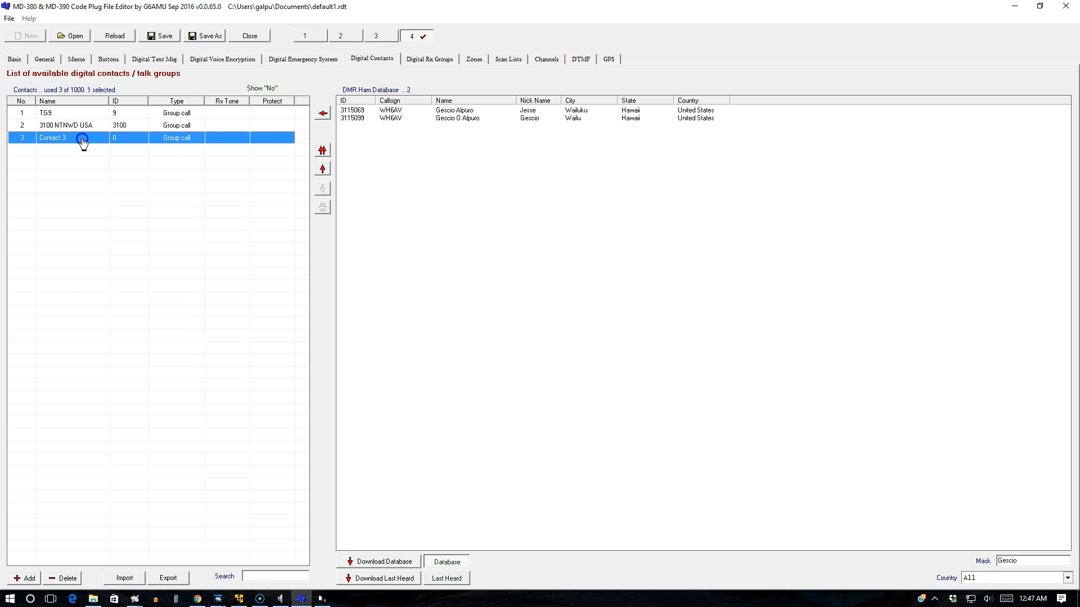
pyautogui.click(83, 138)
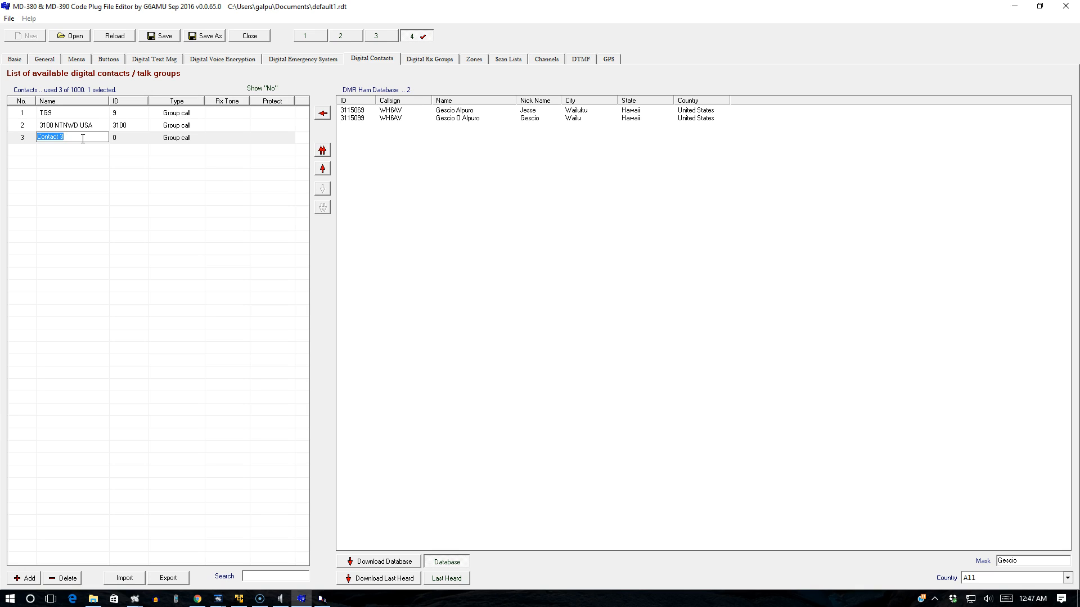
pyautogui.write('DISCONNECT')
pyautogui.press('Return')
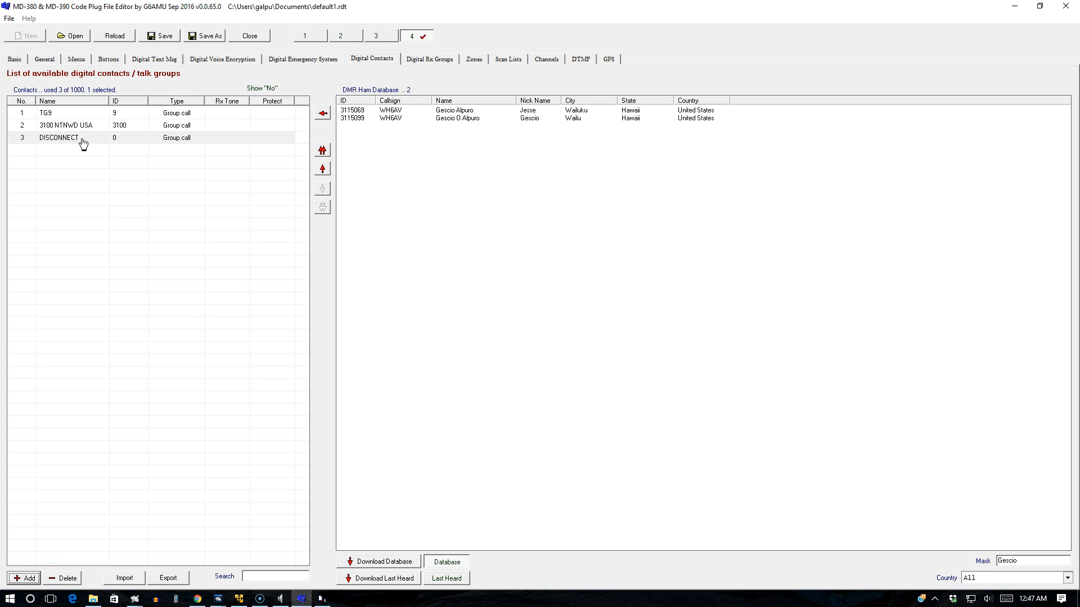
pyautogui.click(122, 138)
pyautogui.click(125, 140)
pyautogui.press('BackSpace')
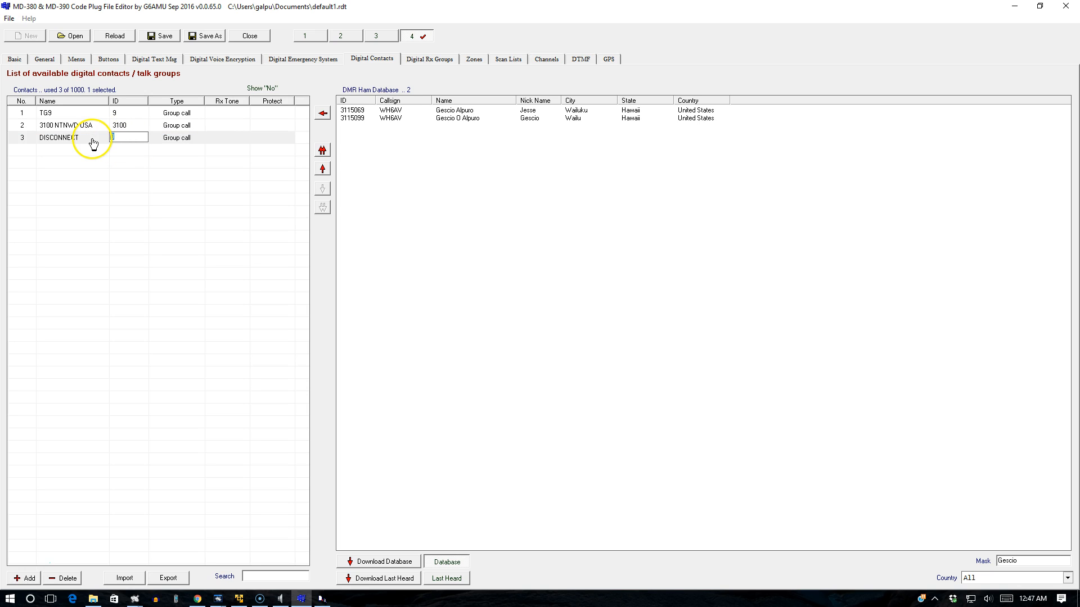
pyautogui.press('Return')
pyautogui.click(188, 144)
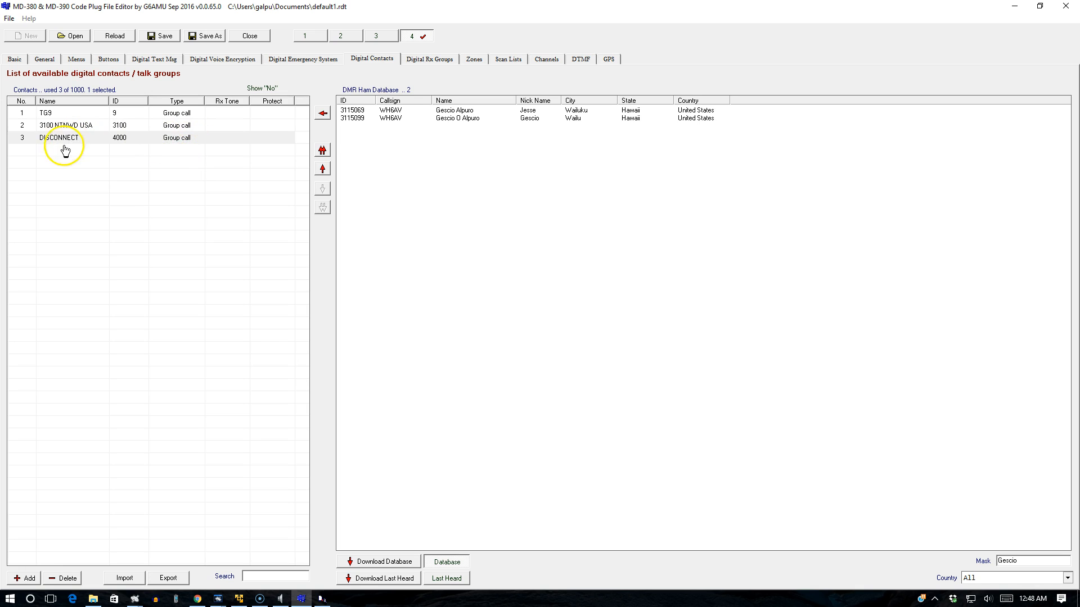
# - Add a fourth digital contact named STATUS and set its ID to 5000
pyautogui.click(23, 149)
pyautogui.rightClick(52, 150)
pyautogui.click(78, 210)
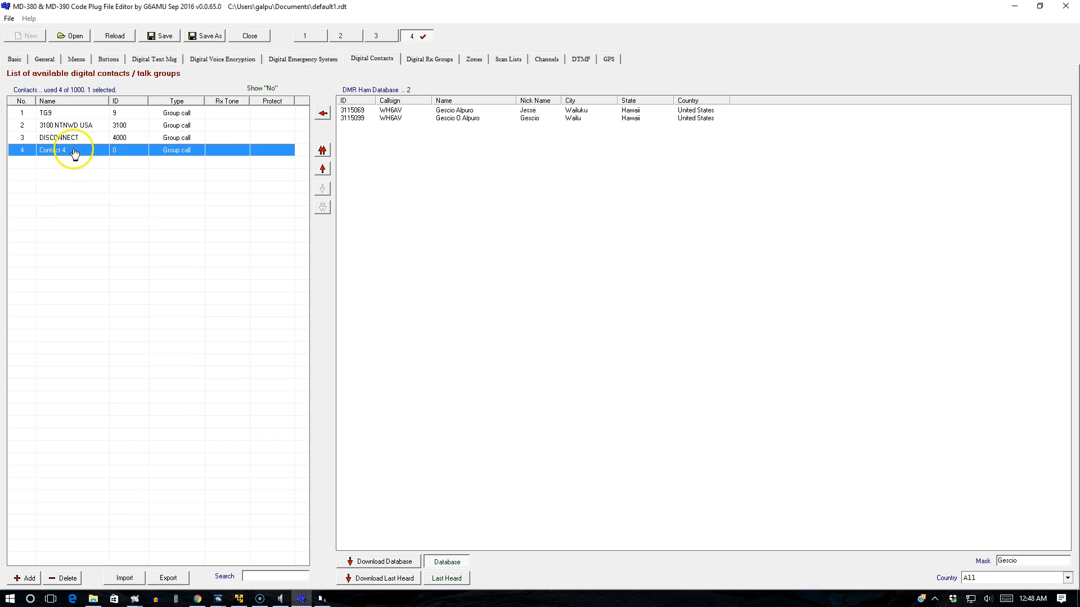
pyautogui.click(74, 149)
pyautogui.write('STATUS')
pyautogui.press('Return')
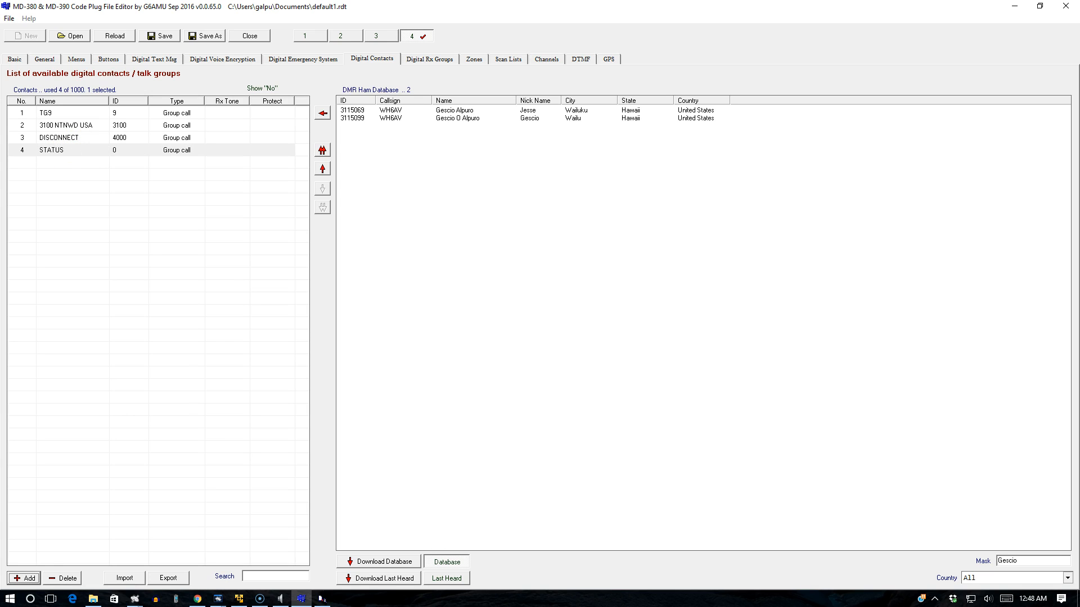
pyautogui.click(120, 150)
pyautogui.write('5000')
pyautogui.press('Return')
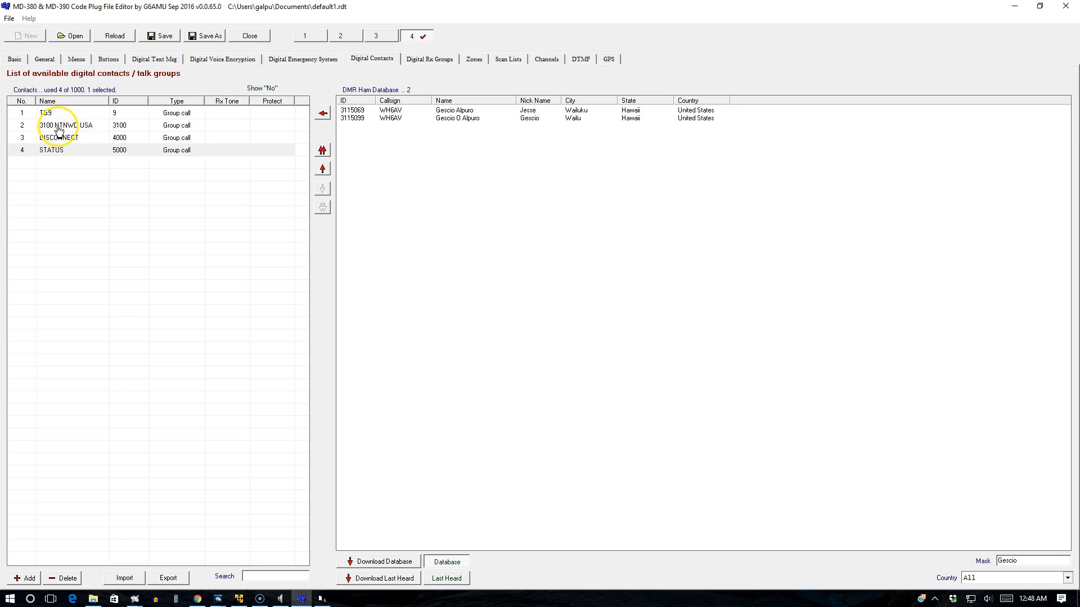
# - Add a fifth digital contact named PARROT ECHO with ID 9990 and set its type to Private call
pyautogui.rightClick(58, 162)
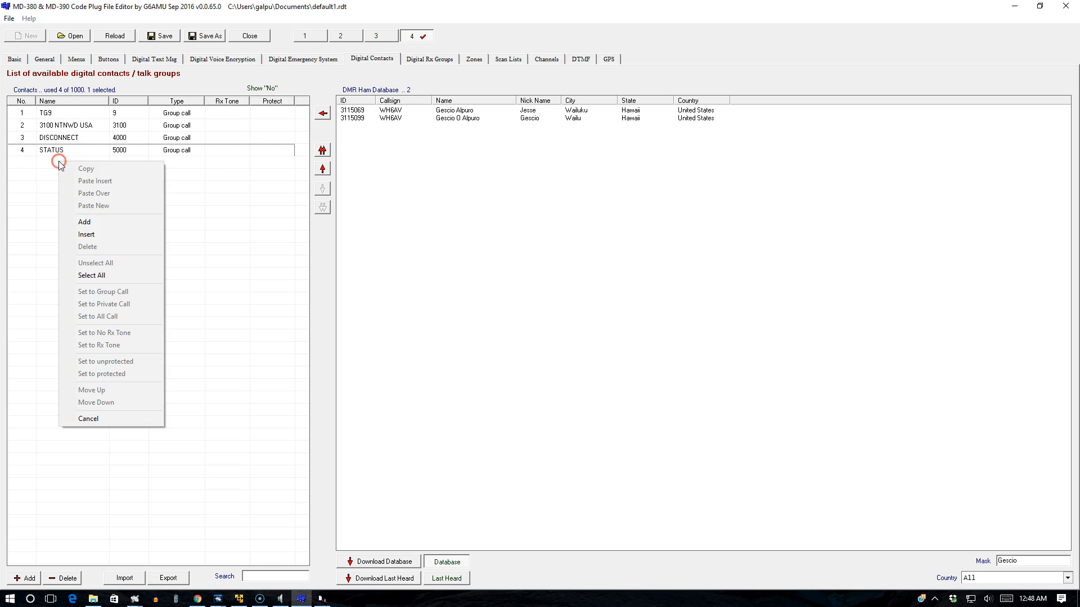
pyautogui.click(106, 221)
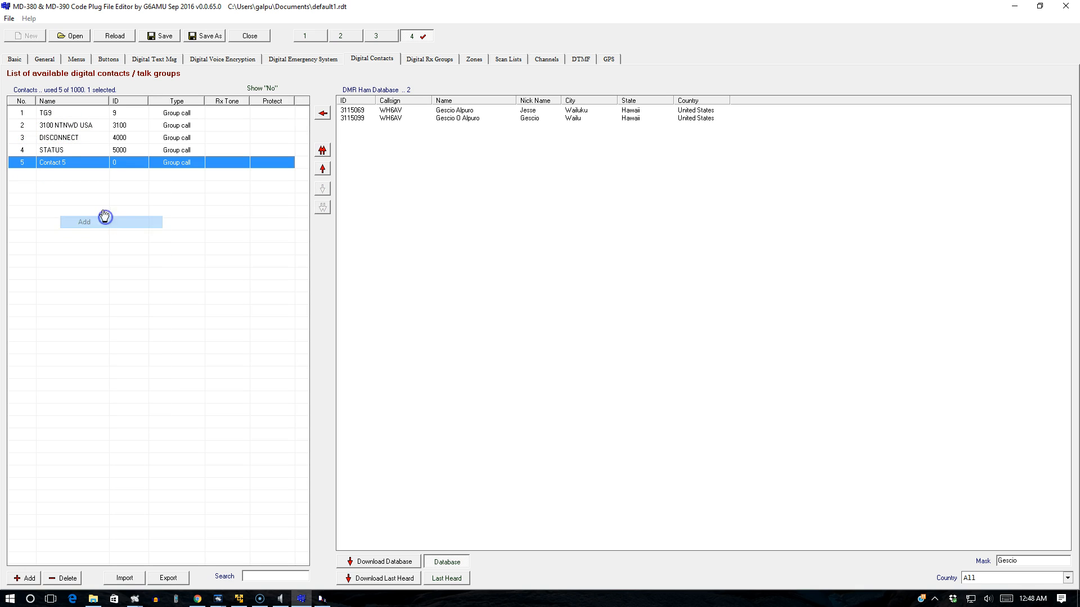
pyautogui.click(86, 165)
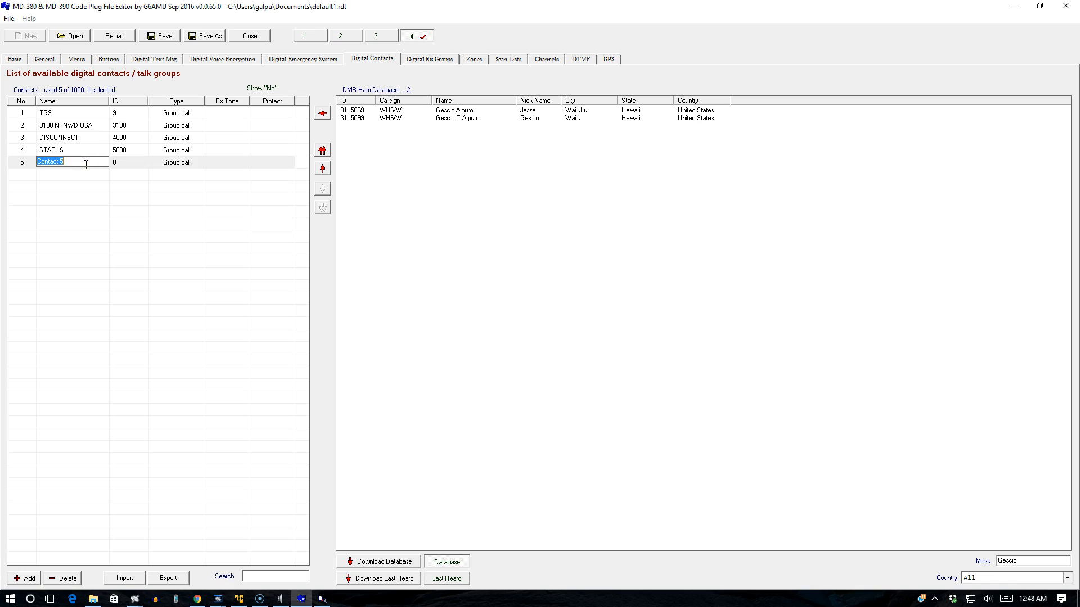
pyautogui.write('PARROT ECHO')
pyautogui.press('Tab')
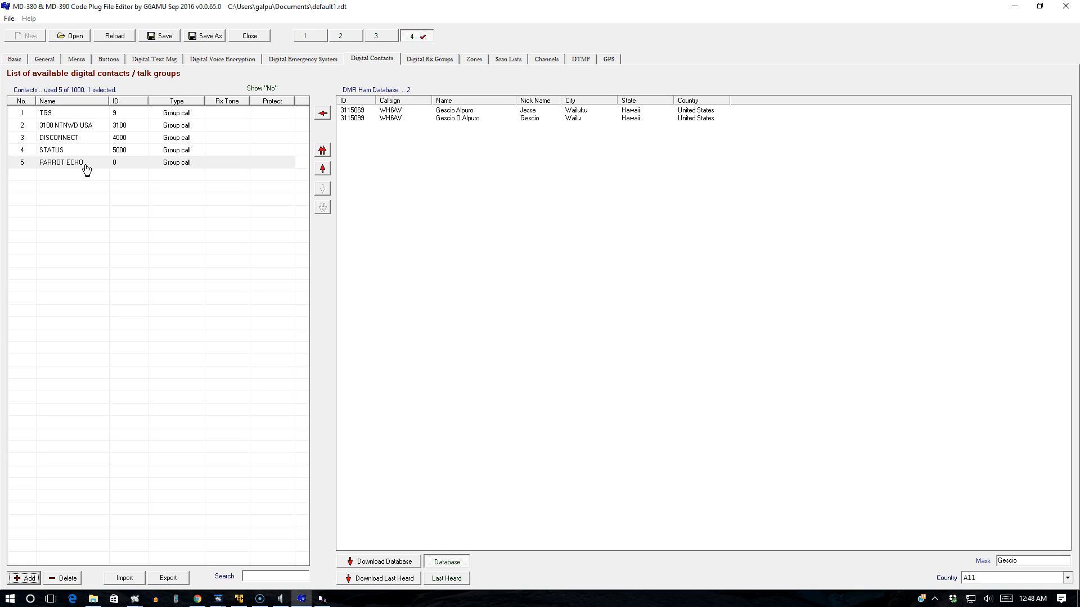
pyautogui.doubleClick(118, 169)
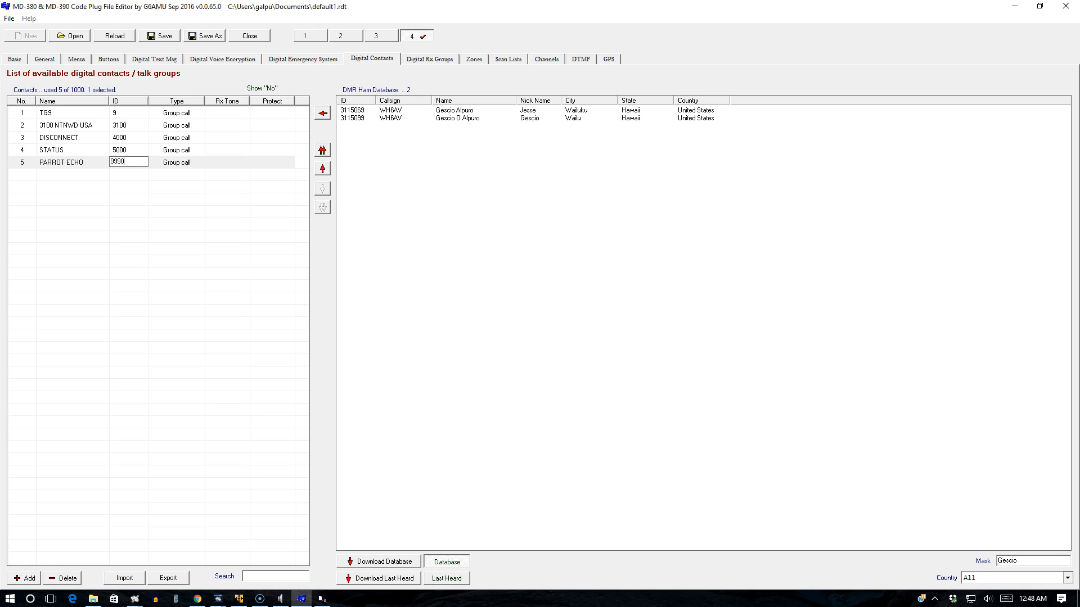
pyautogui.press('Return')
pyautogui.doubleClick(168, 165)
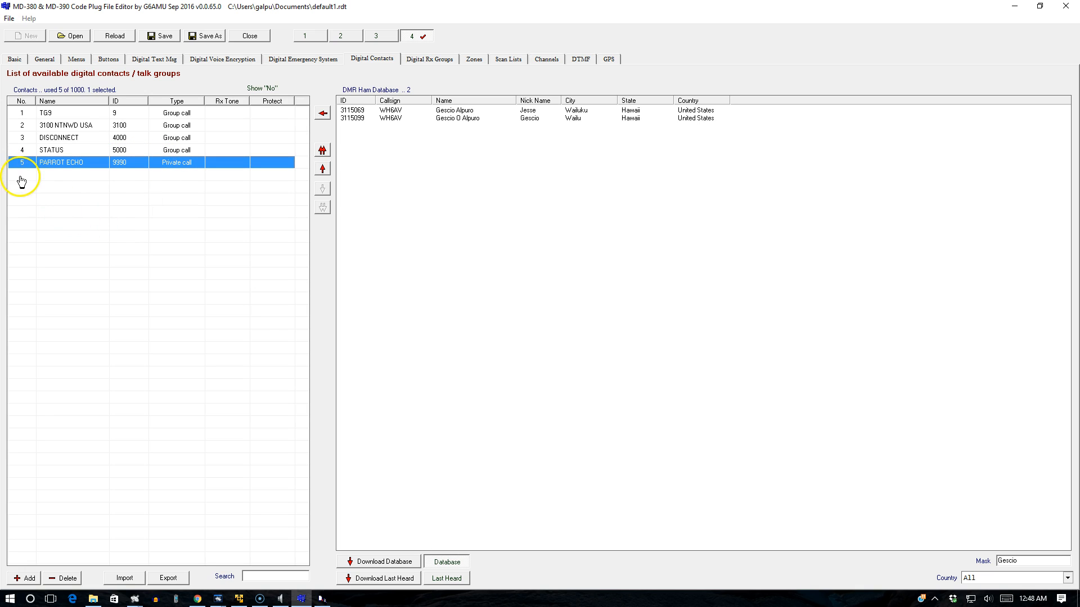
# - Add a sixth digital contact named TEXAS WIDE and set its ID to 3148
pyautogui.rightClick(59, 174)
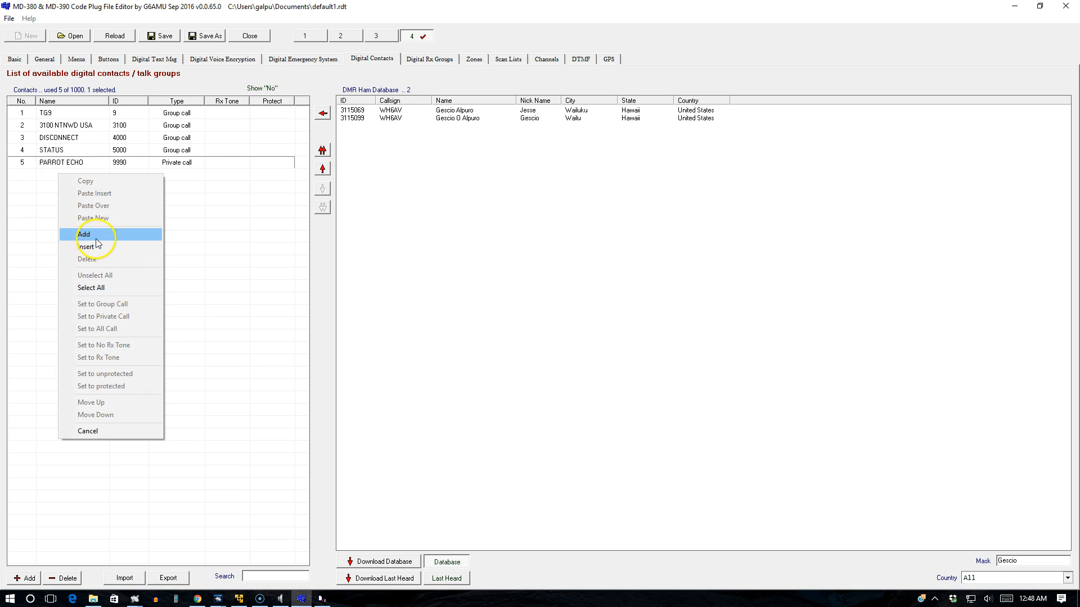
pyautogui.click(97, 239)
pyautogui.click(82, 166)
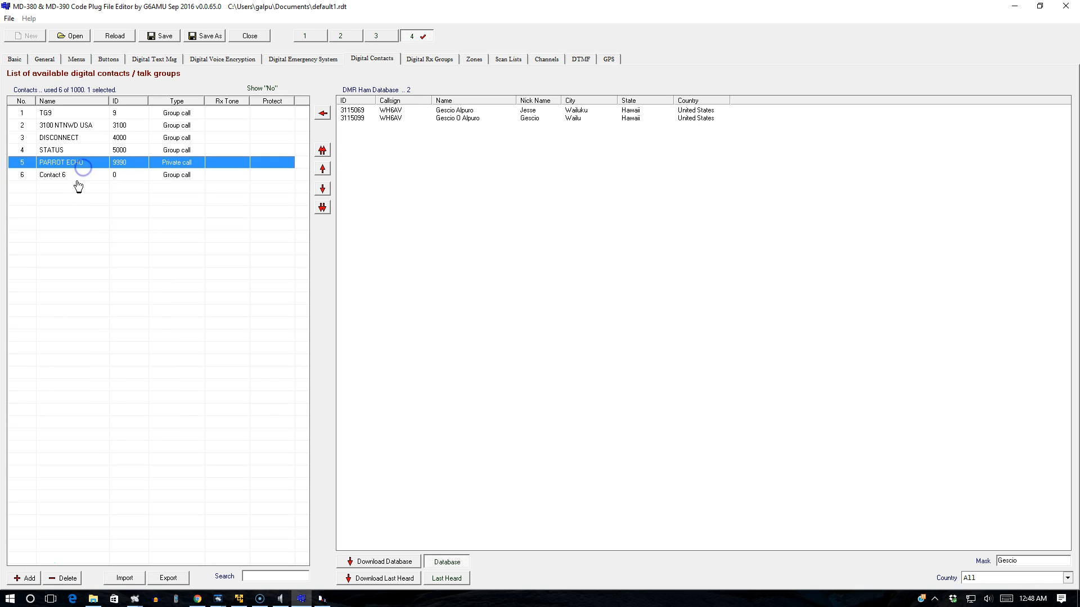
pyautogui.doubleClick(78, 177)
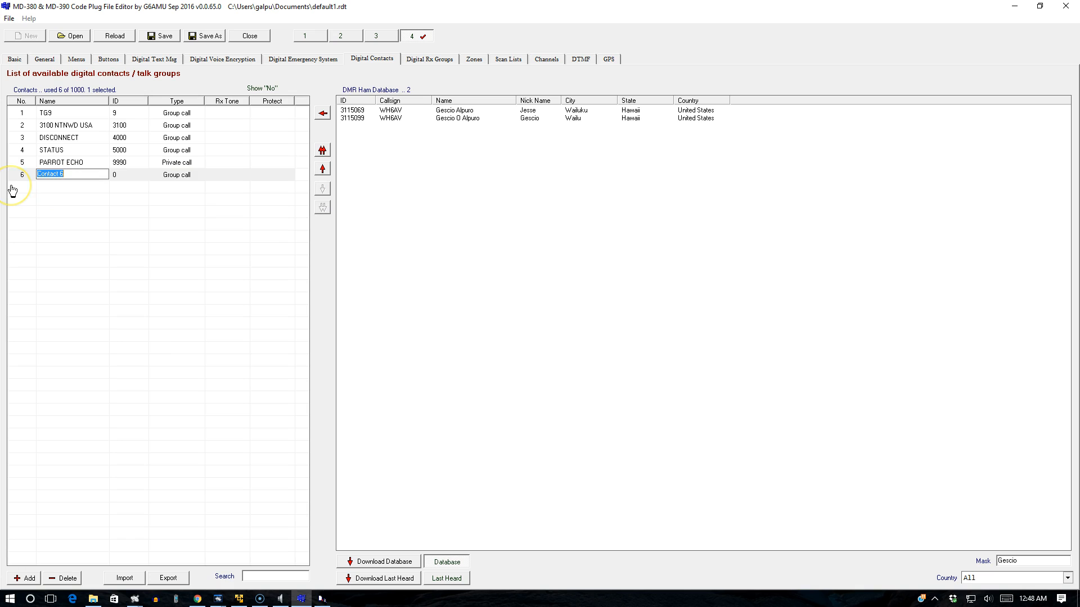
pyautogui.write('TEXAS WIDE')
pyautogui.press('Return')
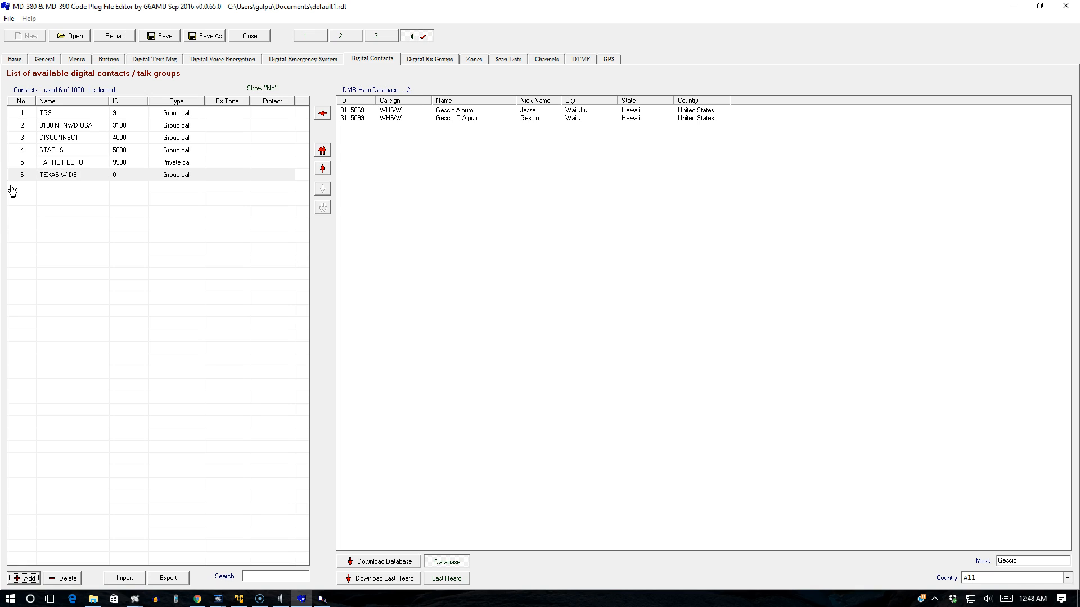
pyautogui.click(125, 178)
pyautogui.press('Return')
# - Add a seventh digital contact named TEXAS CHAT1 and set its ID to 31481
pyautogui.rightClick(62, 188)
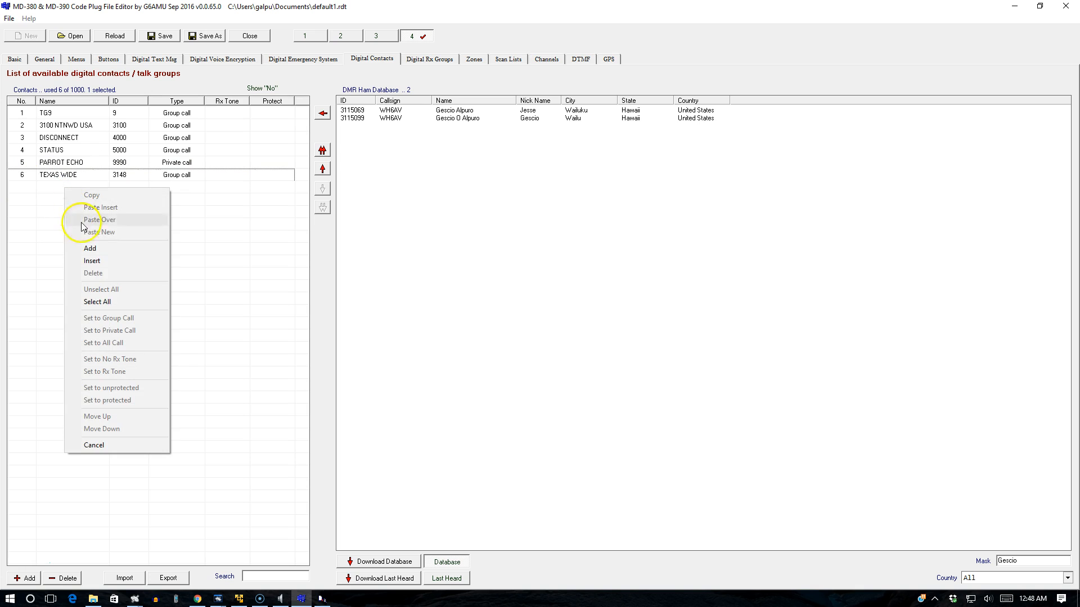
pyautogui.click(93, 249)
pyautogui.click(82, 186)
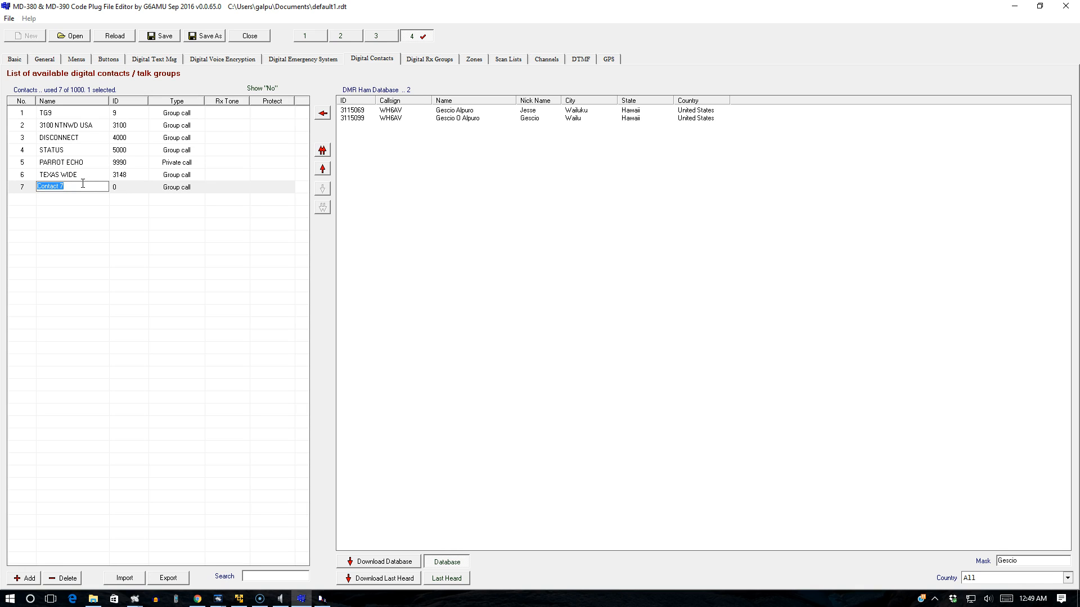
pyautogui.write('TEXAS CHAT1')
pyautogui.click(137, 190)
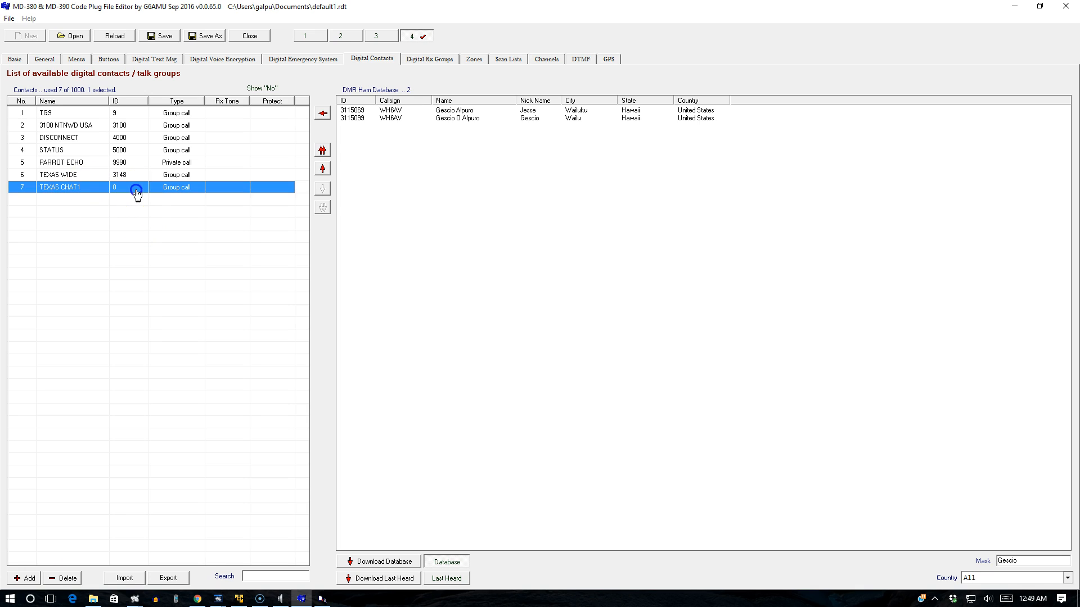
pyautogui.click(136, 191)
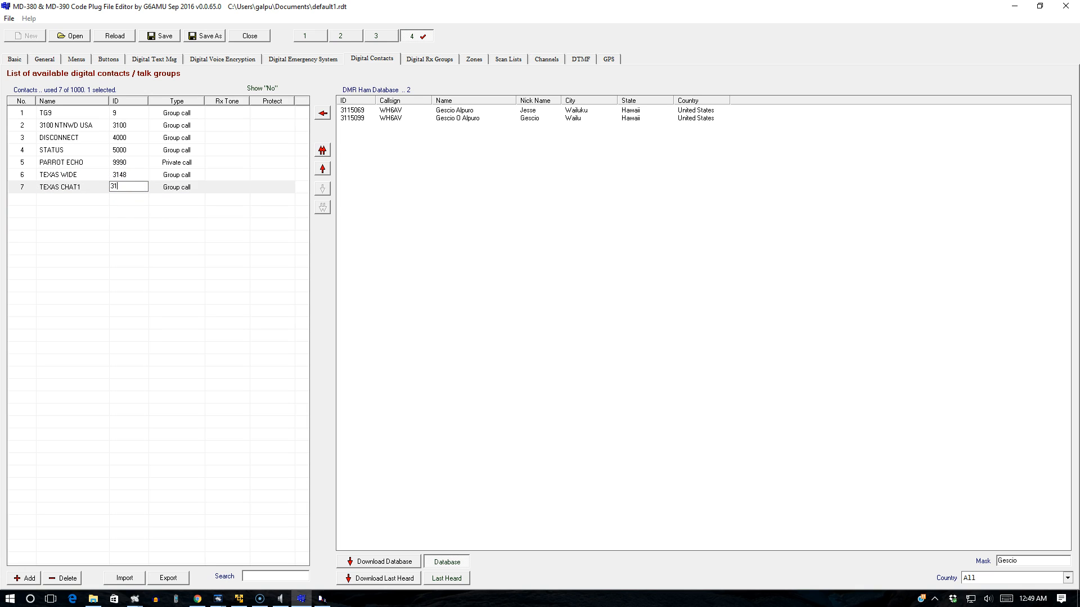
pyautogui.press('Return')
# - Add an eighth digital contact named TAC1 and set its ID to 8951
pyautogui.click(22, 201)
pyautogui.rightClick(46, 204)
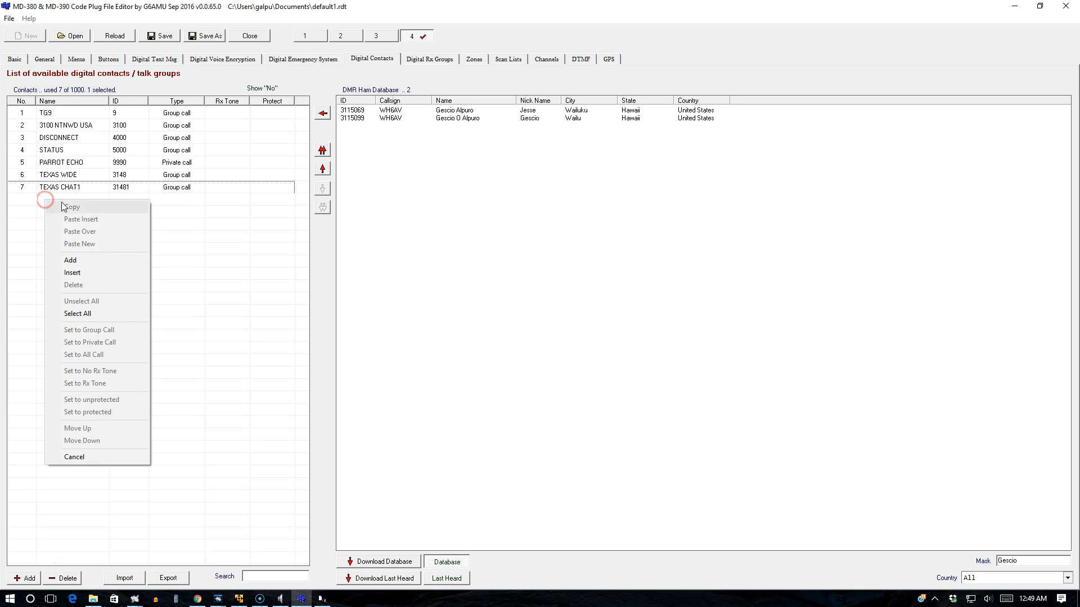
pyautogui.click(87, 257)
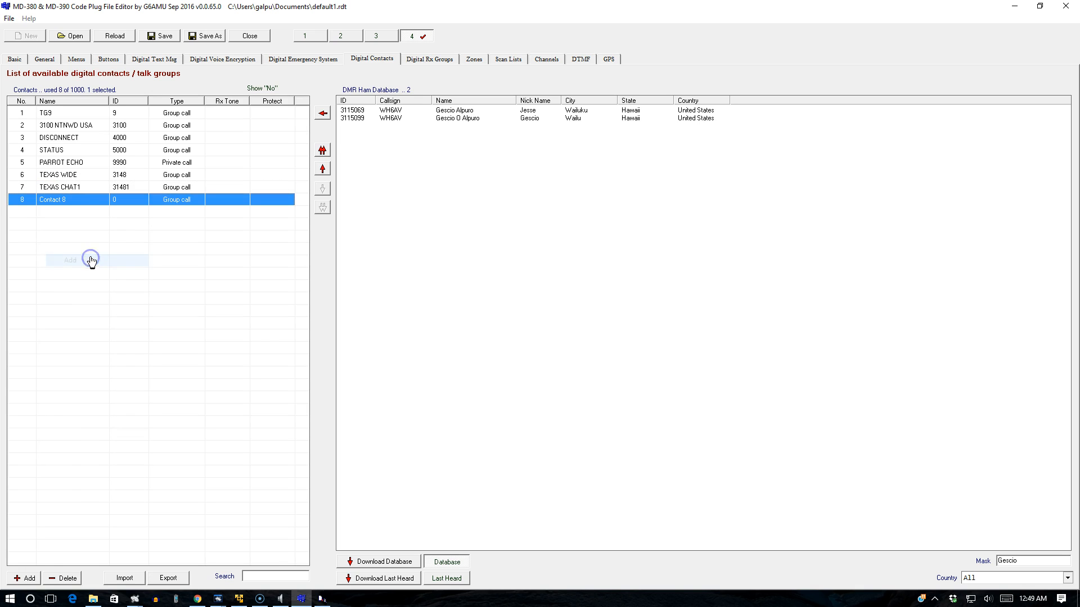
pyautogui.click(75, 201)
pyautogui.write('TAC1')
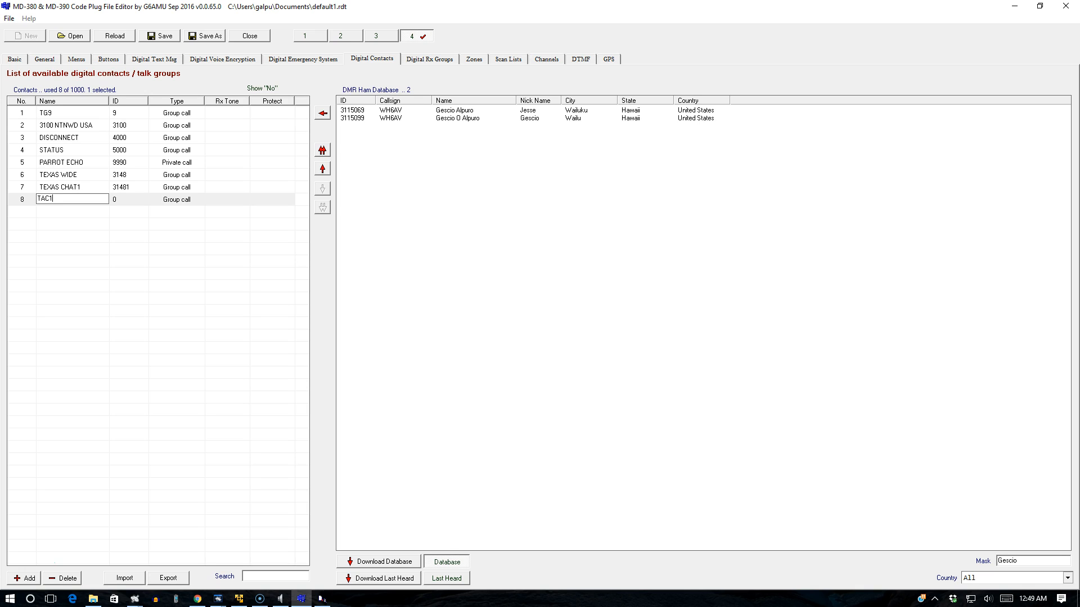
pyautogui.click(125, 199)
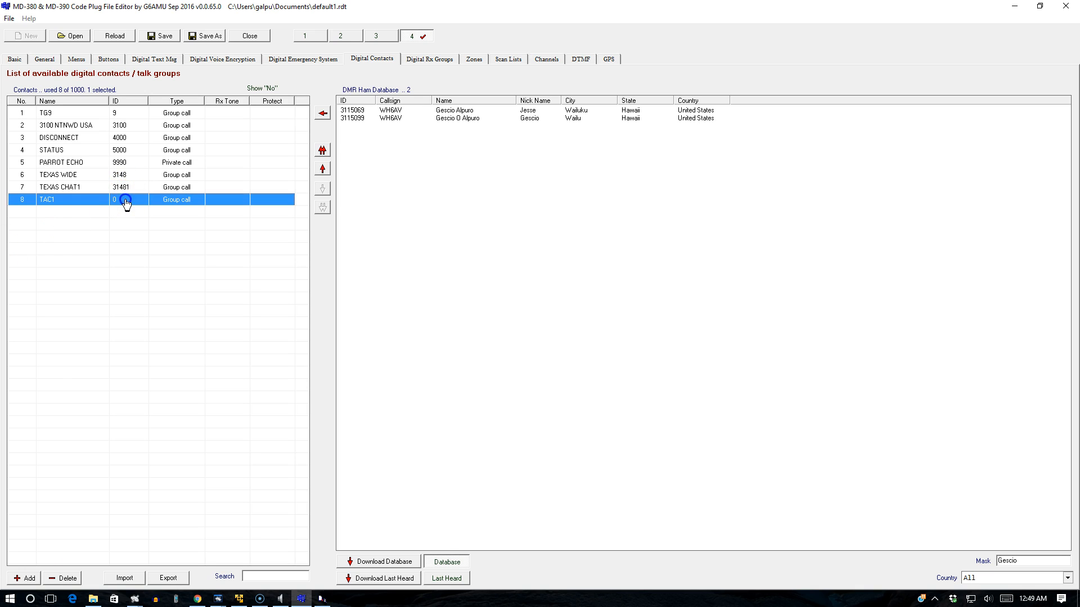
pyautogui.click(124, 199)
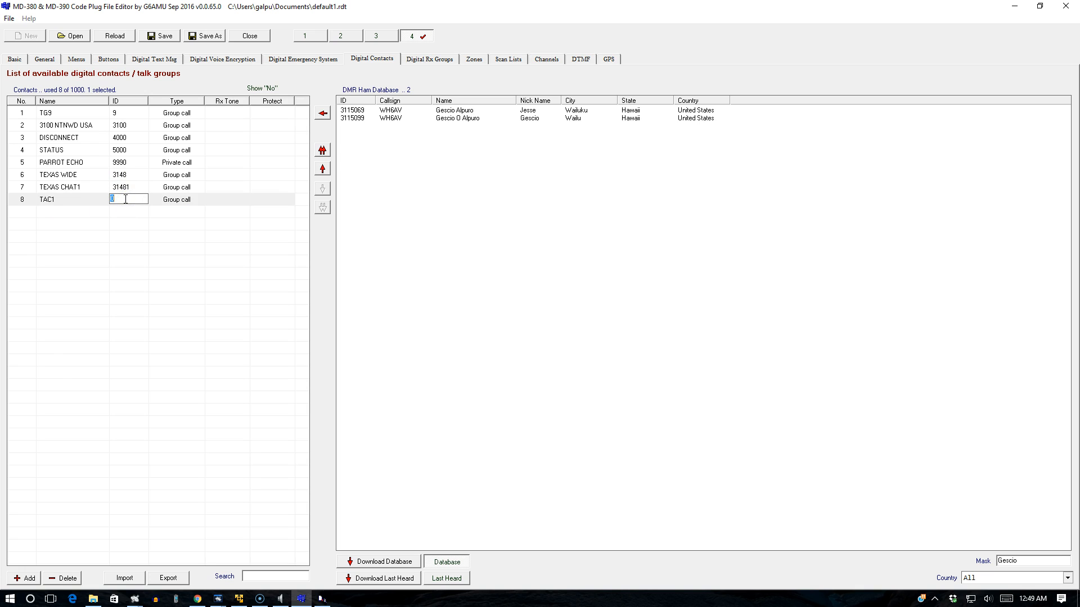
pyautogui.write('8951')
pyautogui.press('Return')
# - Copy the TAC1 contact and paste it as seven new contacts, filling rows 9 to 15
pyautogui.click(124, 200)
pyautogui.rightClick(122, 200)
pyautogui.click(104, 201)
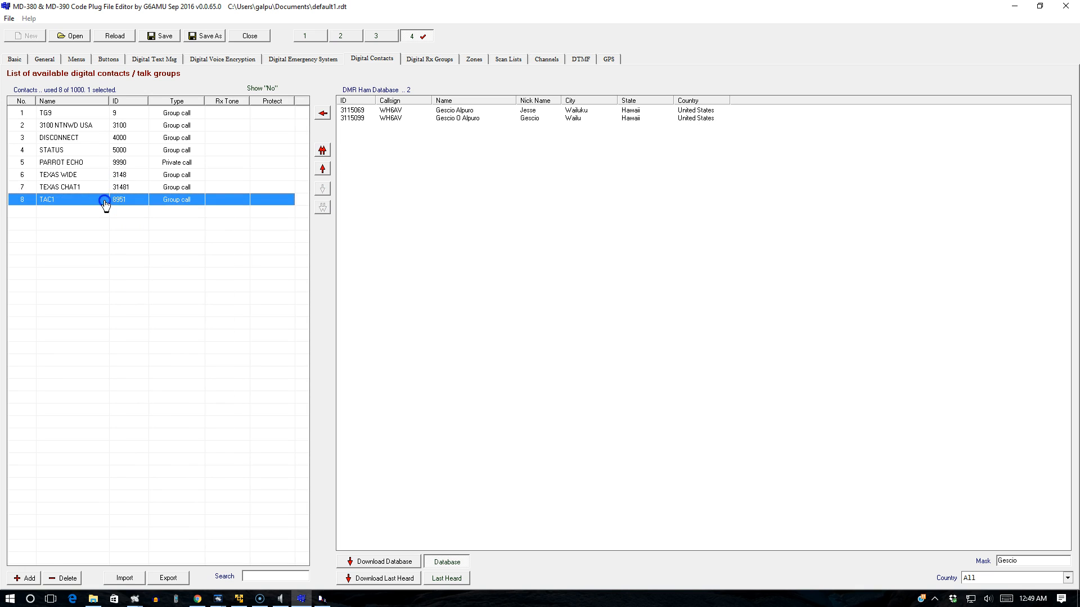
pyautogui.rightClick(105, 202)
pyautogui.click(131, 209)
pyautogui.rightClick(88, 214)
pyautogui.click(115, 262)
pyautogui.rightClick(97, 220)
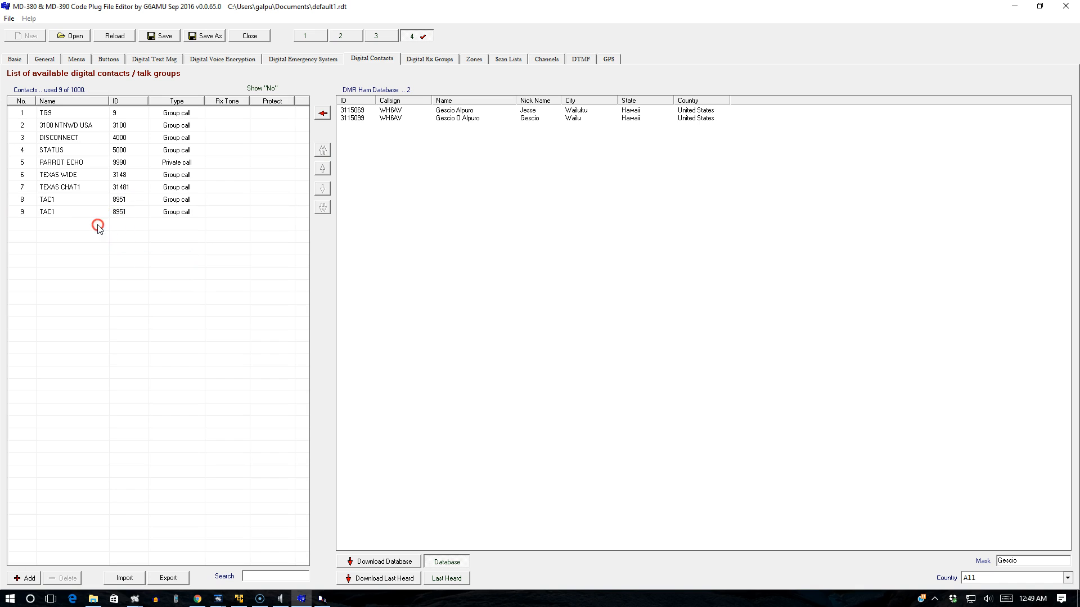
pyautogui.click(120, 270)
pyautogui.rightClick(87, 225)
pyautogui.click(113, 274)
pyautogui.rightClick(91, 249)
pyautogui.click(116, 290)
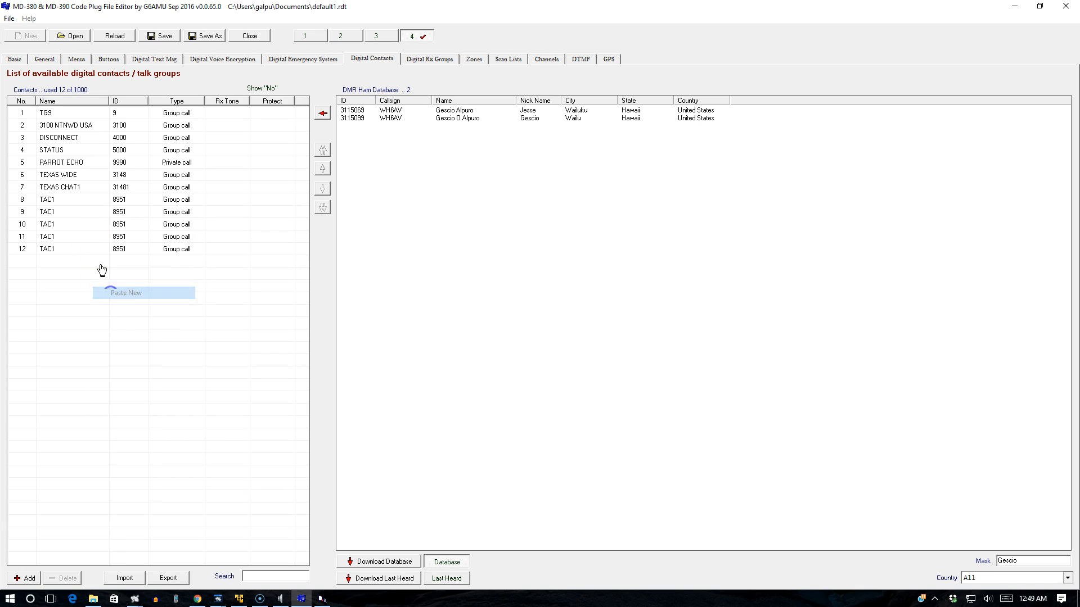
pyautogui.rightClick(94, 252)
pyautogui.click(115, 300)
pyautogui.rightClick(96, 265)
pyautogui.click(115, 310)
pyautogui.rightClick(93, 283)
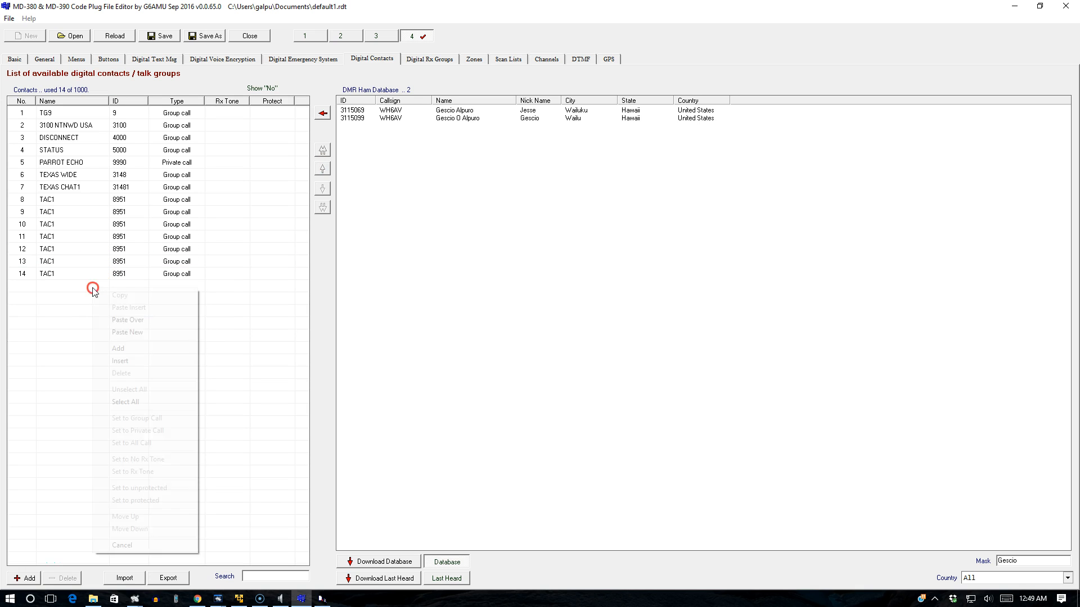
pyautogui.click(115, 331)
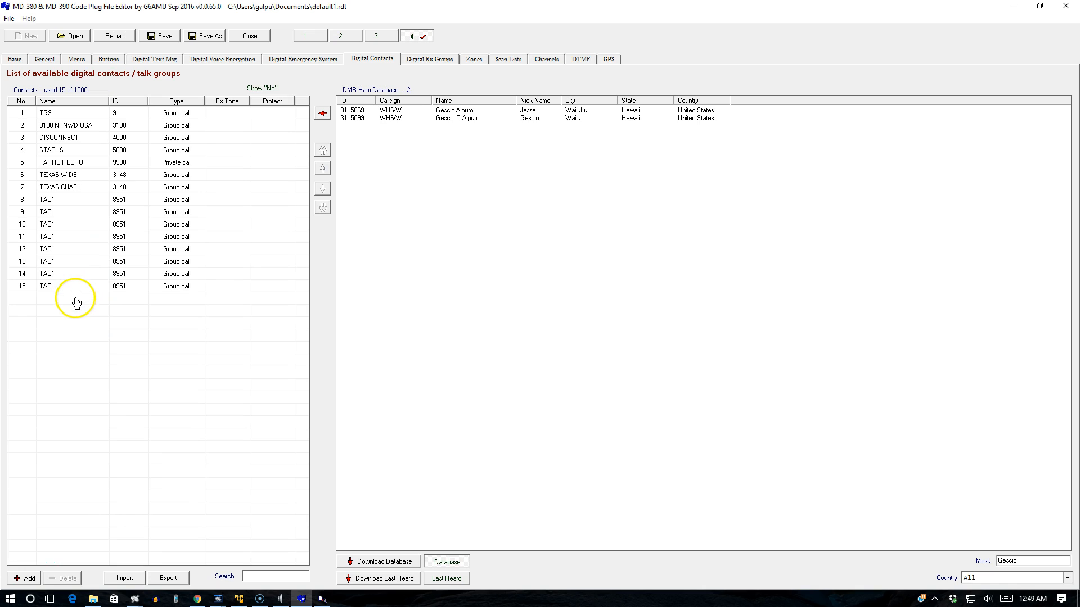
# - Rename the copied contact in row 9 to TAC310
pyautogui.doubleClick(135, 211)
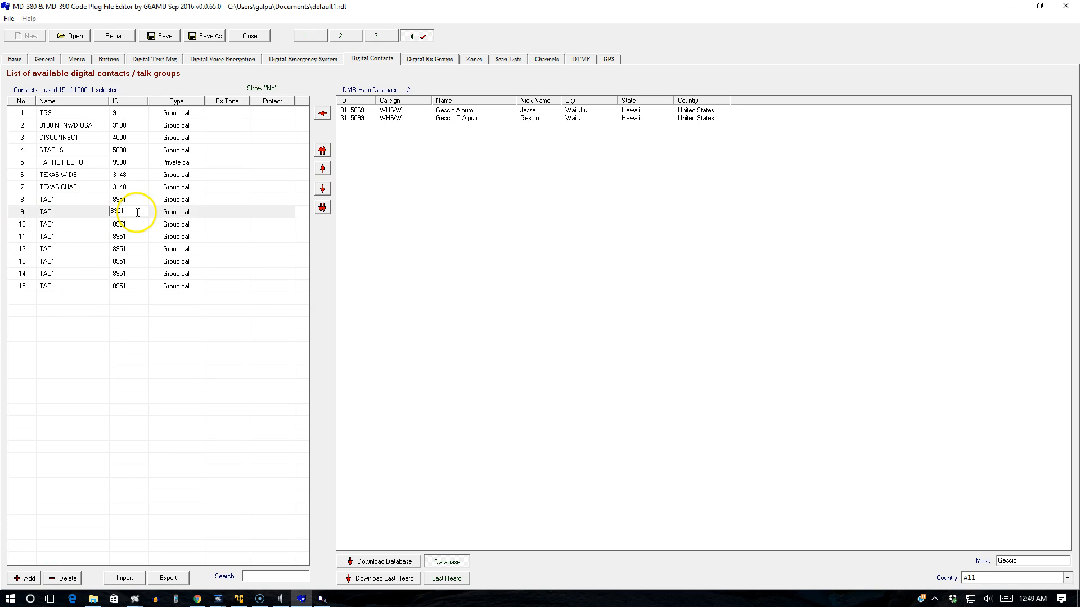
pyautogui.click(59, 214)
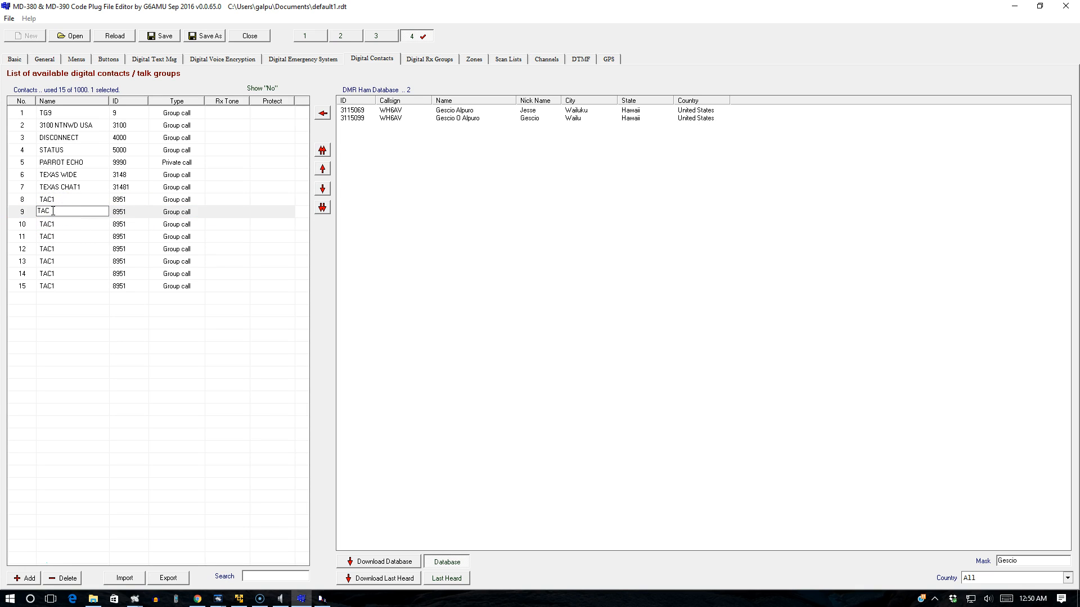
pyautogui.press('Return')
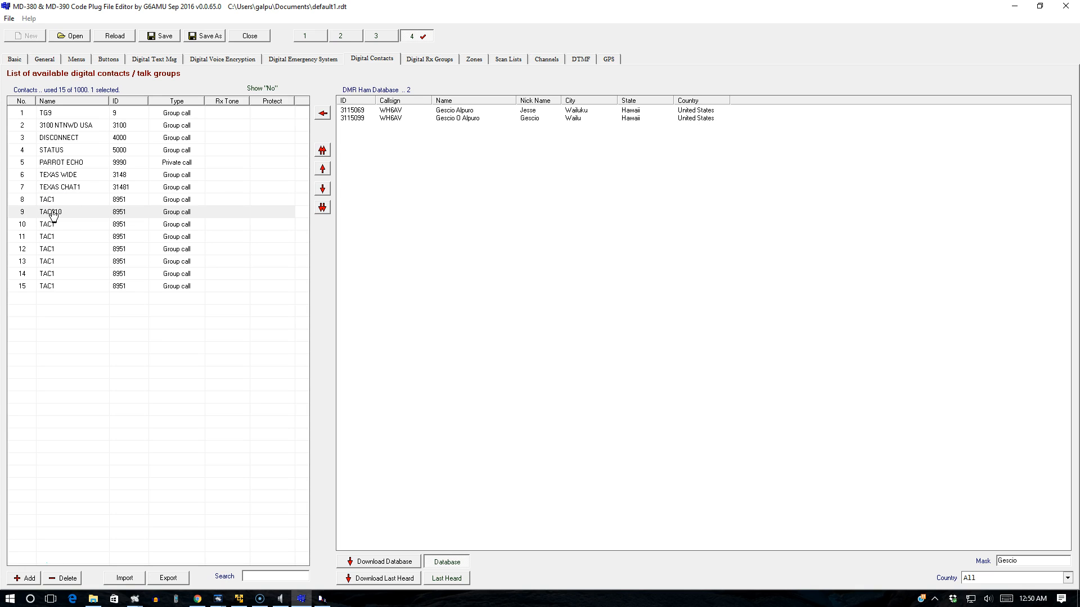
# - Rename the TAC1 contact in row 8 to TAC310 and set its ID to 310
pyautogui.click(72, 200)
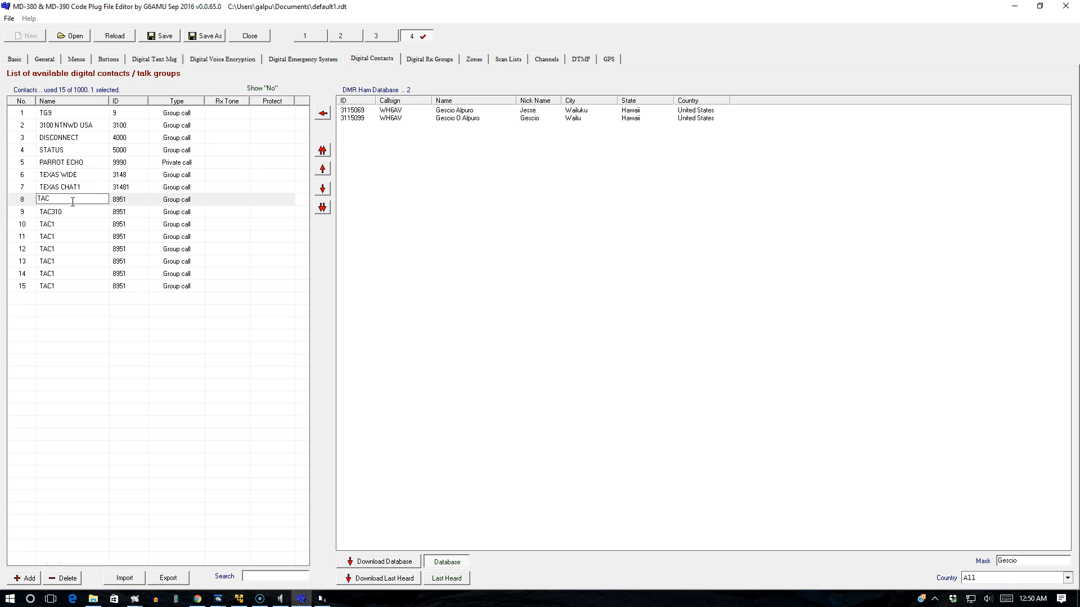
pyautogui.press('Return')
pyautogui.click(126, 199)
pyautogui.write('310')
# - Rename the contact in row 9 to TAC311 and set its ID to 311
pyautogui.click(86, 216)
pyautogui.click(84, 215)
pyautogui.write('TAC311')
pyautogui.press('Return')
pyautogui.click(106, 216)
pyautogui.click(125, 213)
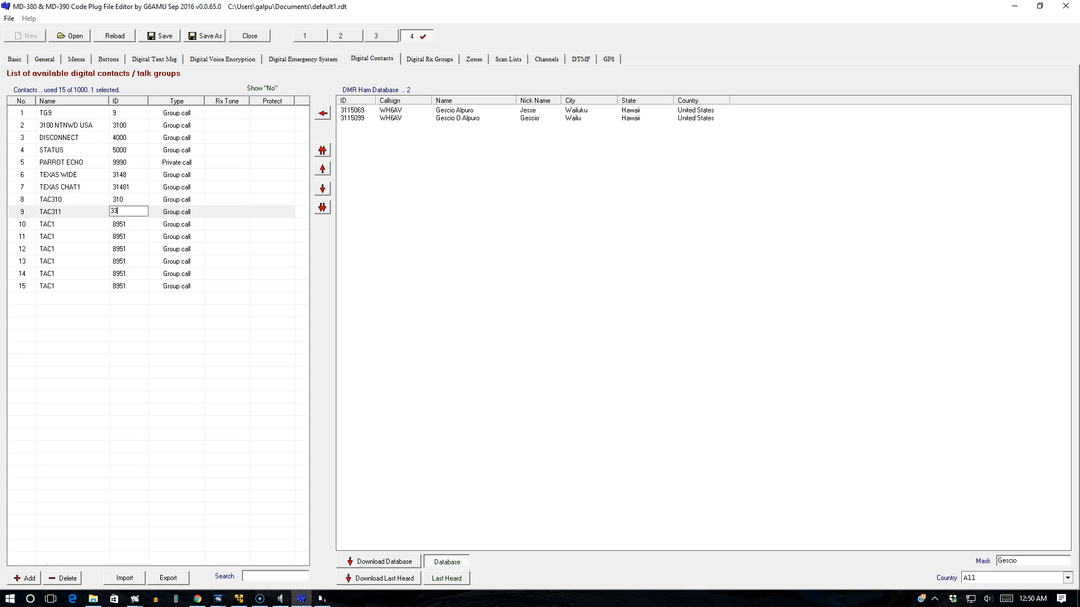
pyautogui.press('Return')
# - Rename the copied contact in row 10 to TAC312 and set its ID to 312
pyautogui.click(78, 225)
pyautogui.click(78, 225)
pyautogui.click(78, 225)
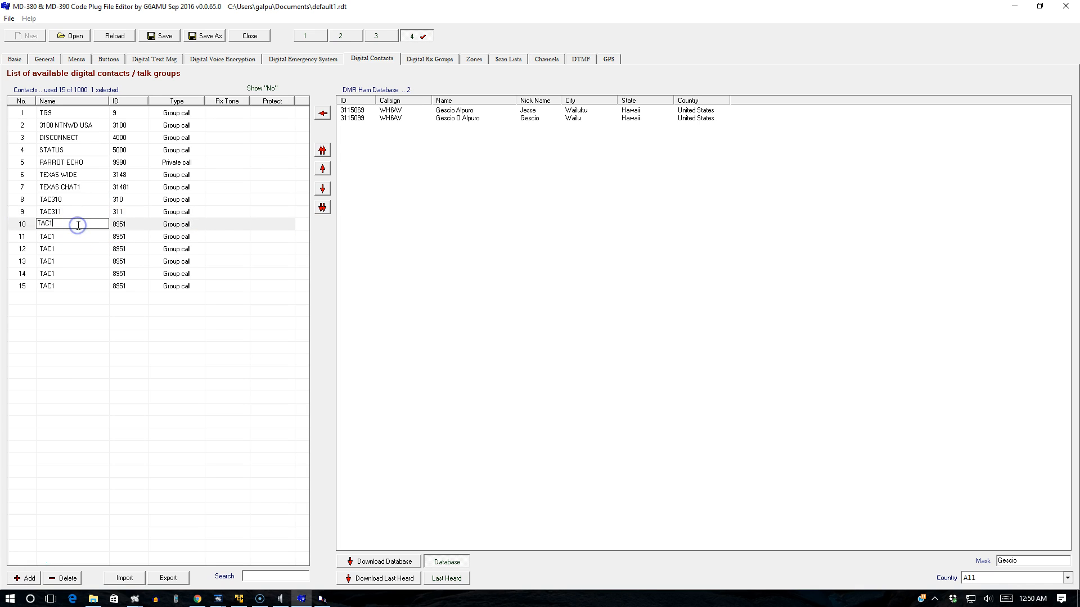
pyautogui.press('Return')
pyautogui.click(118, 225)
pyautogui.click(130, 227)
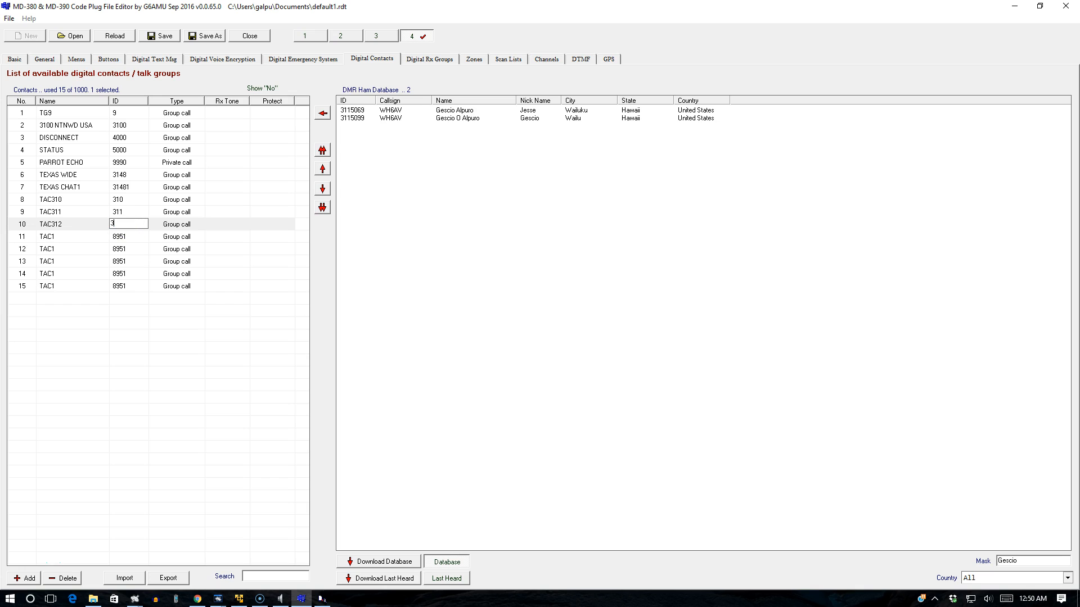
# - Rename the contact in row 12 to TAC2 and set its ID to 8952
pyautogui.click(56, 236)
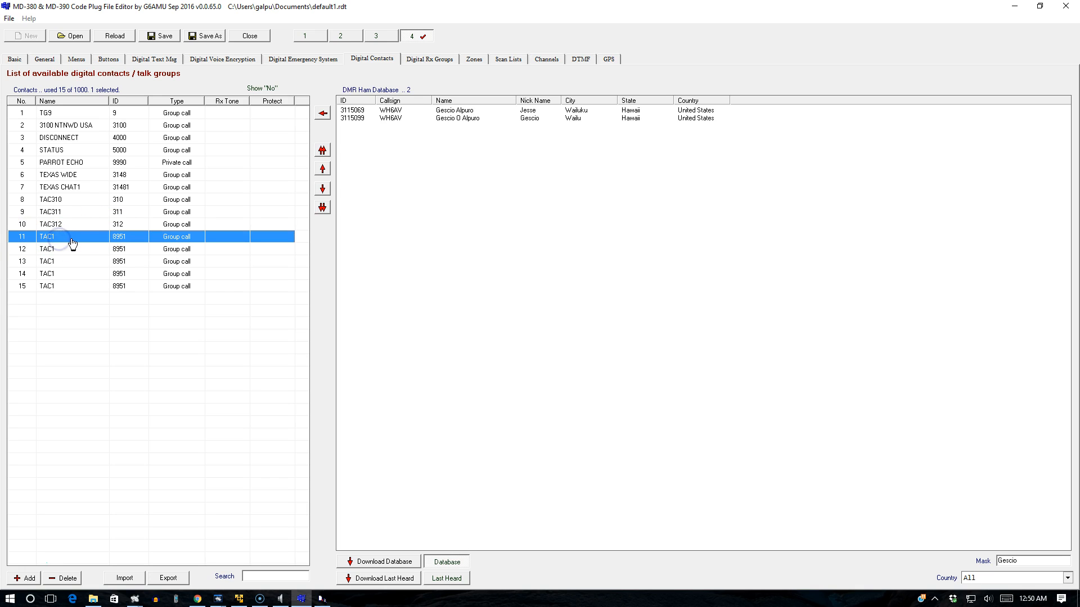
pyautogui.click(82, 239)
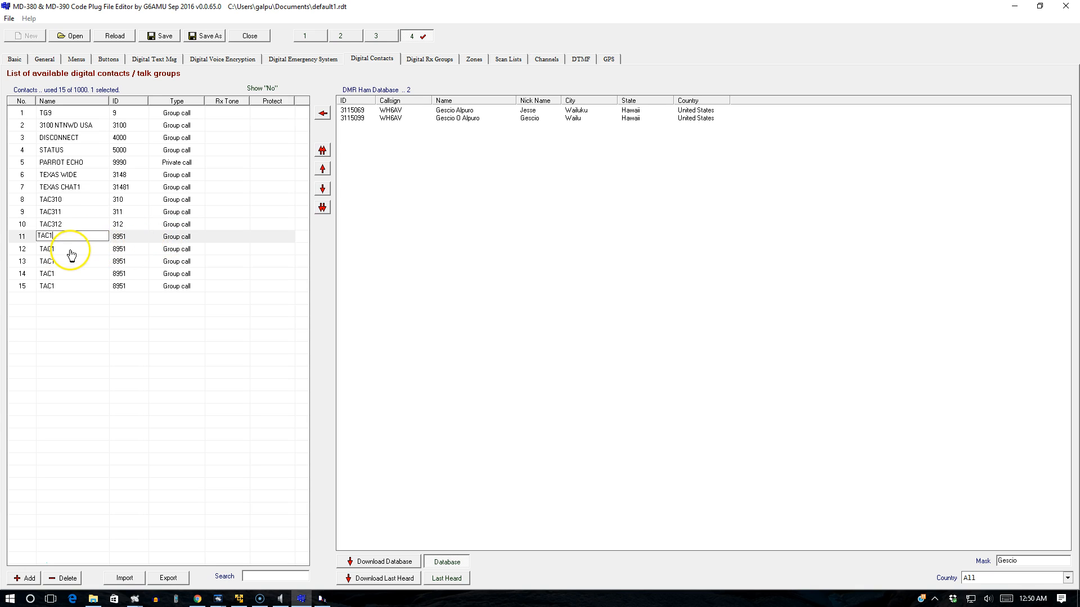
pyautogui.click(71, 250)
pyautogui.click(70, 250)
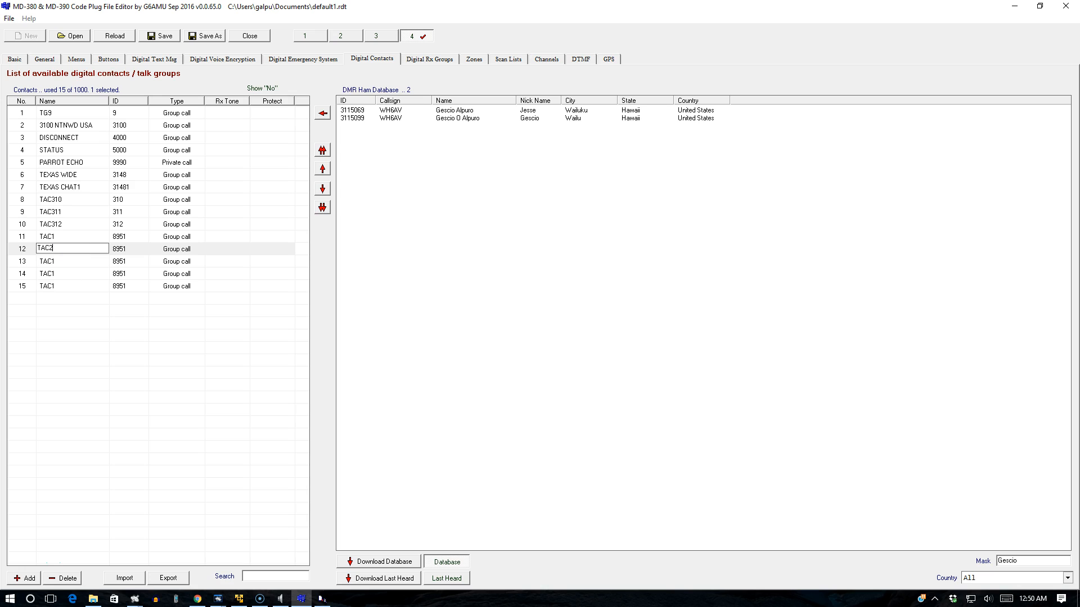
pyautogui.click(123, 247)
pyautogui.click(134, 245)
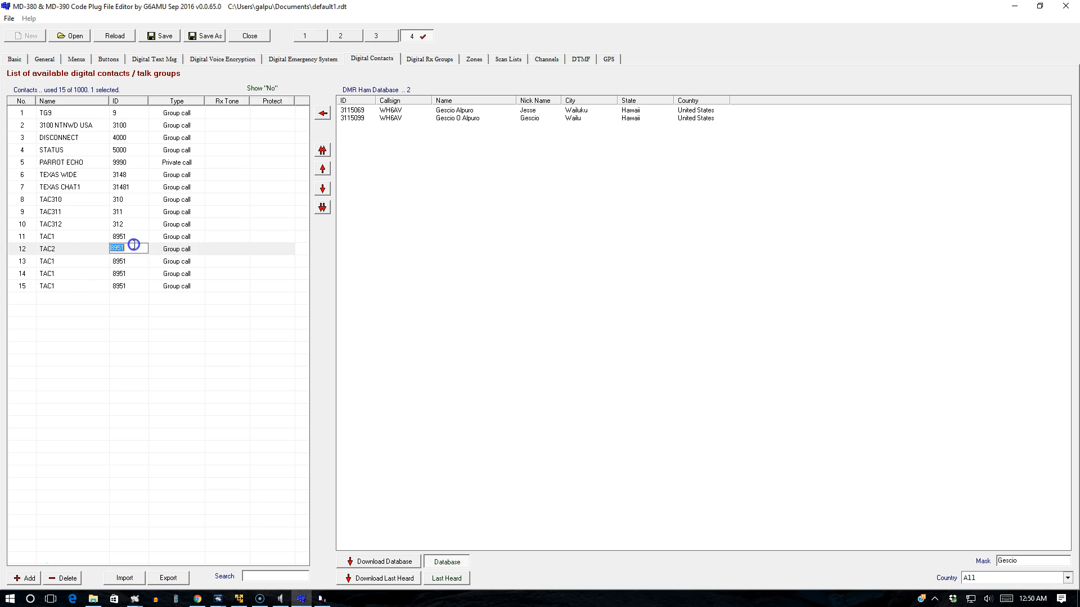
pyautogui.press('BackSpace')
pyautogui.write('2')
pyautogui.press('Return')
# - Rename the contact in row 13 to TAC3 and set its ID to 8953
pyautogui.click(86, 263)
pyautogui.click(86, 263)
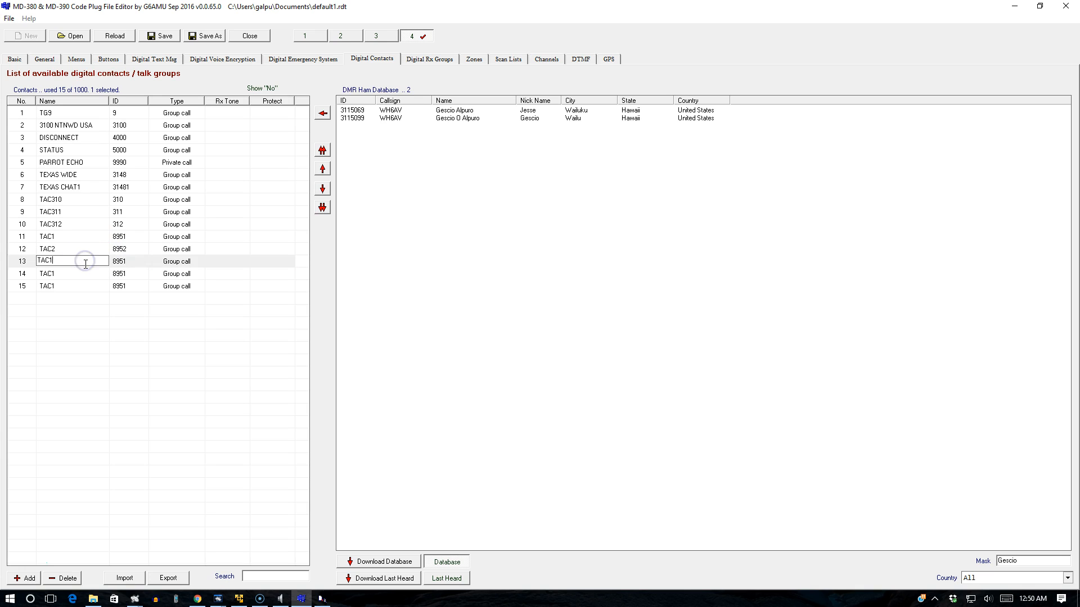
pyautogui.write('3')
pyautogui.click(130, 262)
pyautogui.click(131, 263)
pyautogui.press('BackSpace')
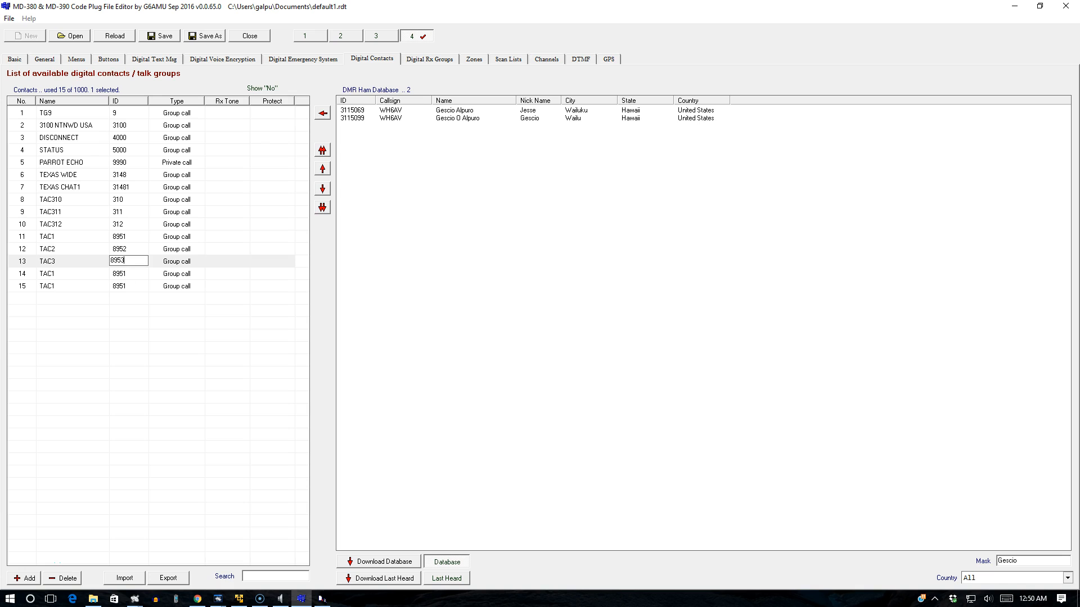
# - Try to empty the surplus TAC1 contacts in rows 14 and 15 by clearing their names and IDs
pyautogui.click(95, 275)
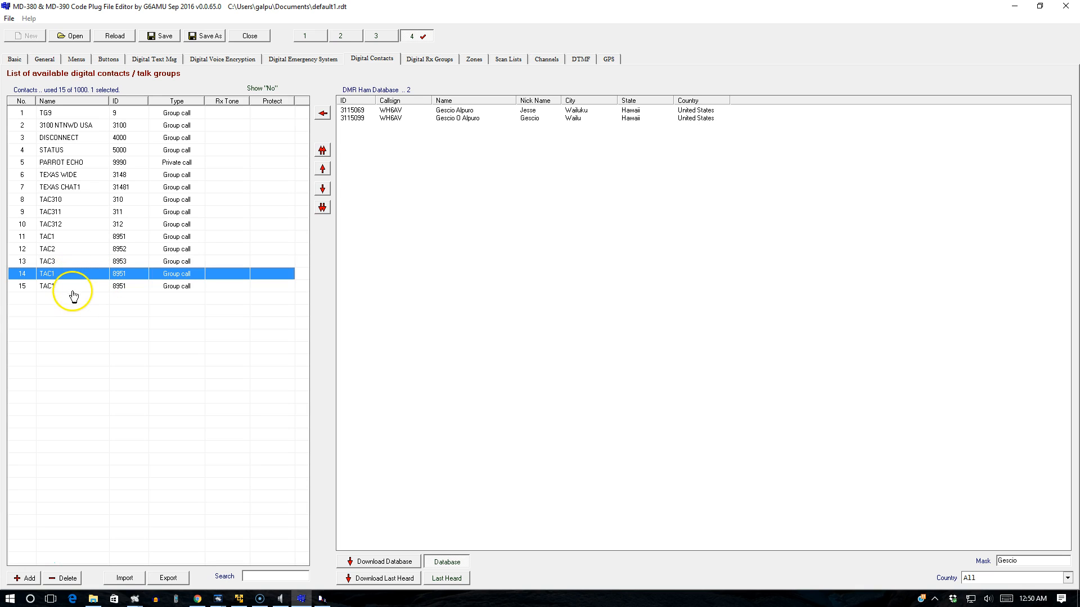
pyautogui.click(75, 275)
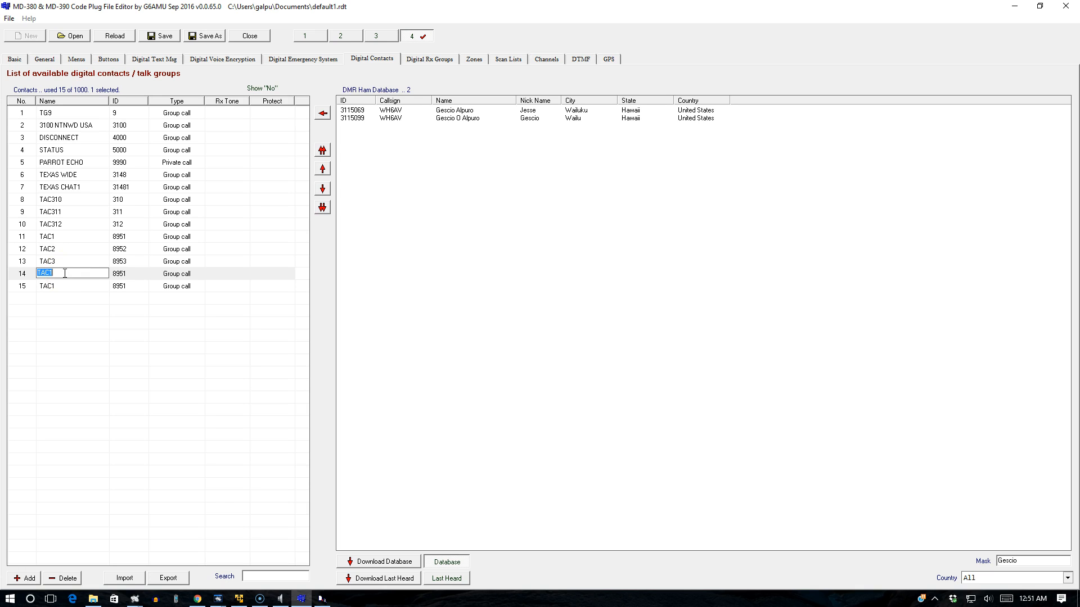
pyautogui.click(142, 319)
pyautogui.click(138, 277)
pyautogui.click(75, 284)
pyautogui.press('Delete')
pyautogui.press('Return')
pyautogui.click(130, 285)
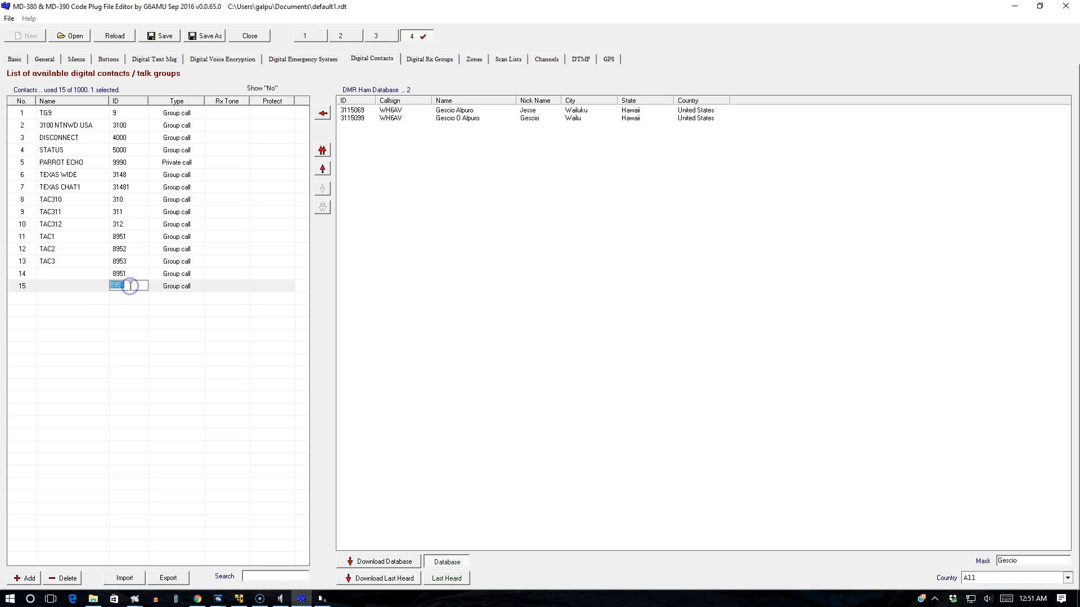
pyautogui.press('Return')
pyautogui.click(131, 288)
pyautogui.click(130, 286)
pyautogui.press('Return')
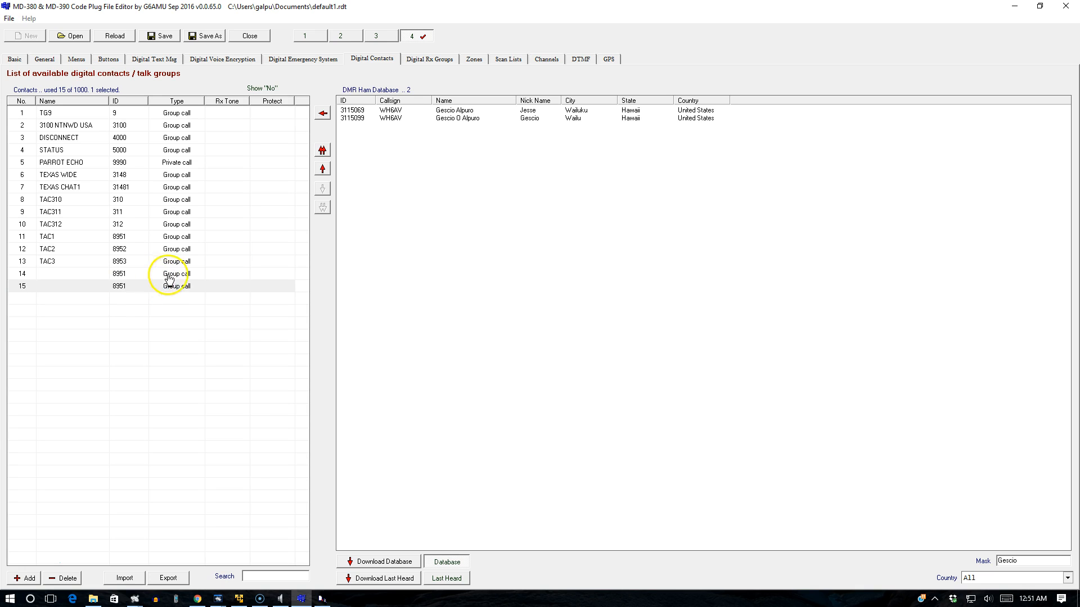
# - Delete the two surplus contacts in rows 14 and 15 from the digital contacts list
pyautogui.click(90, 277)
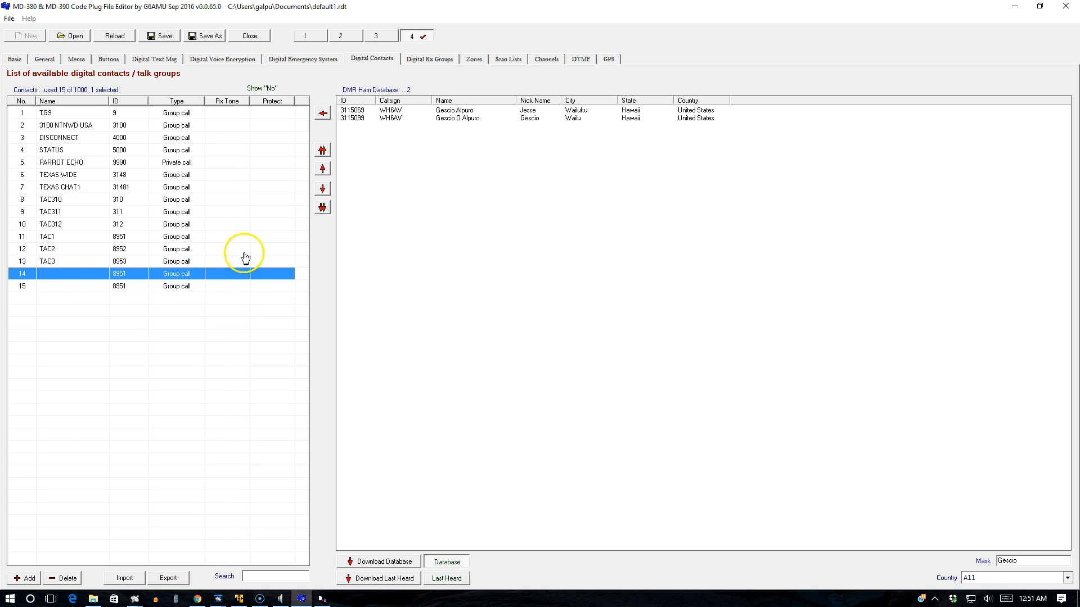
pyautogui.rightClick(136, 276)
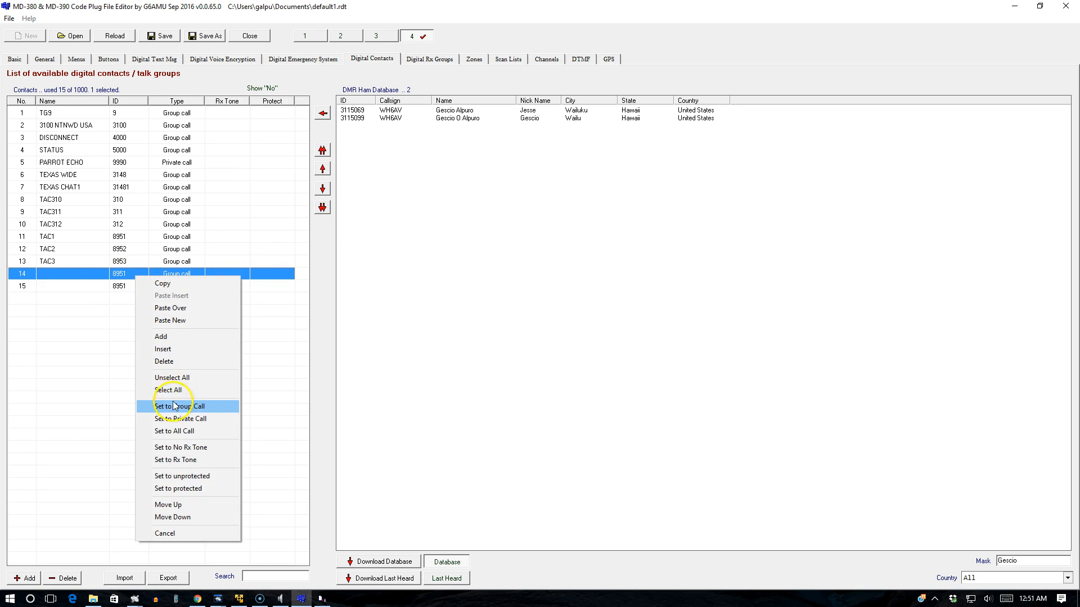
pyautogui.click(179, 362)
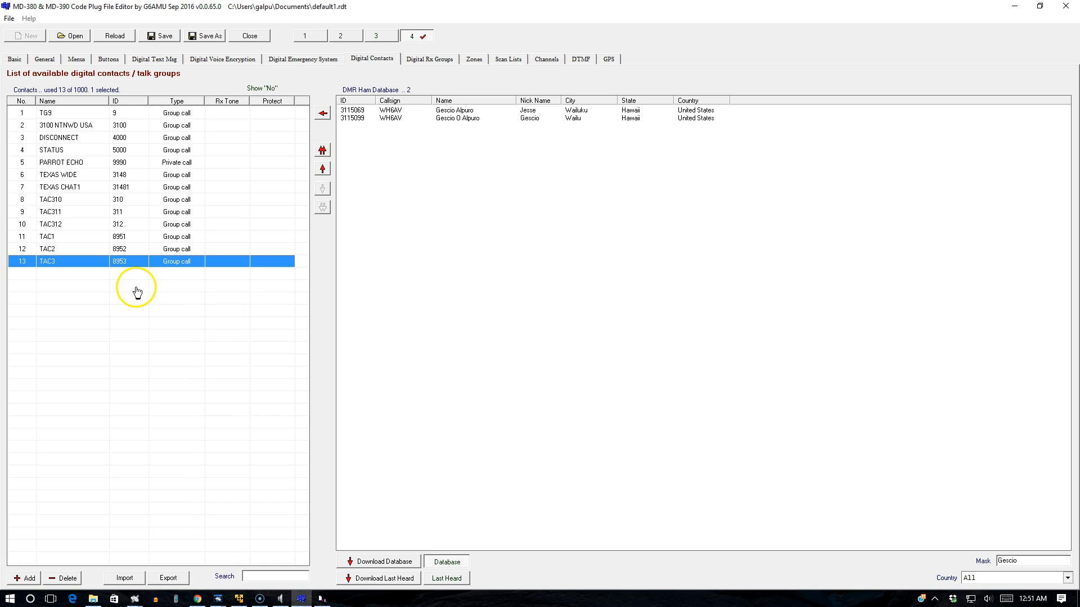
pyautogui.click(168, 314)
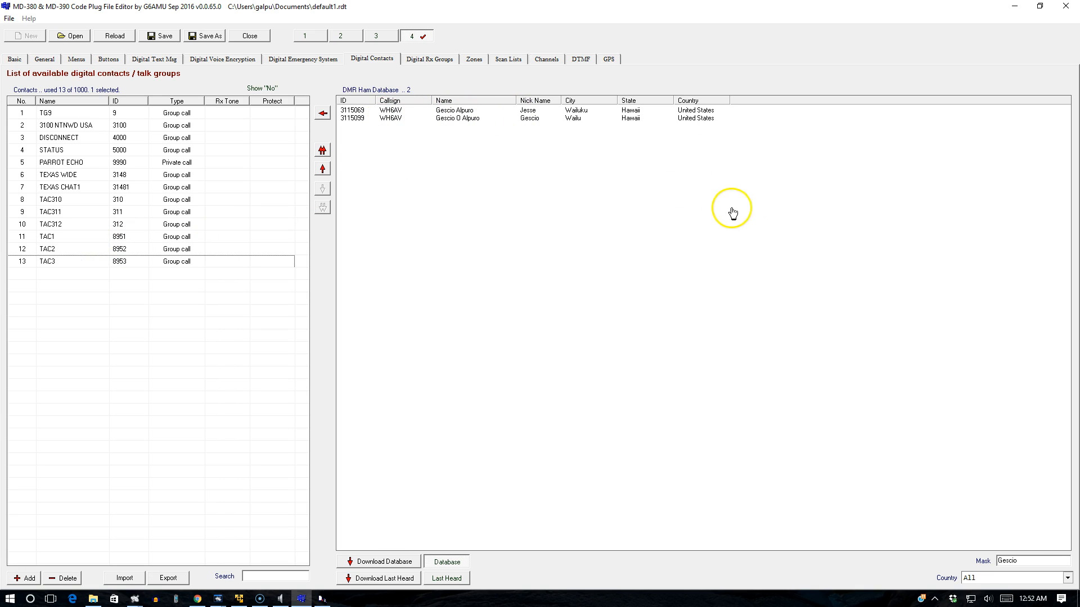
# - Search the DMR ham database by an operator's first name
pyautogui.moveTo(1046, 561); pyautogui.dragTo(950, 565)
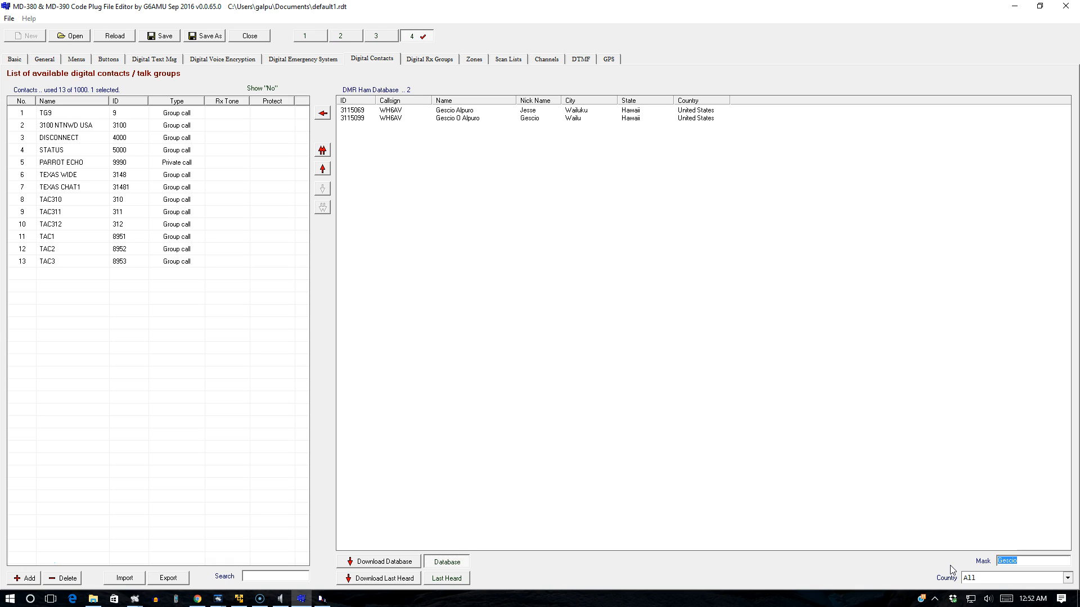
pyautogui.write('Robert')
pyautogui.press('Return')
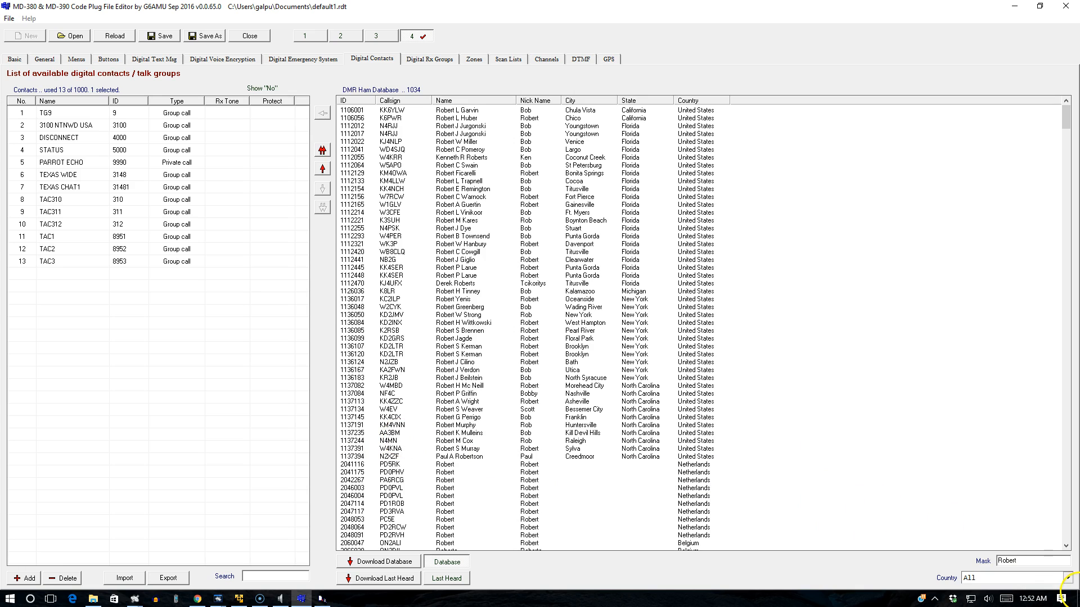
# - Filter the DMR ham database by Arizona and add the wanted operator from Mesa to the digital contacts
pyautogui.click(1027, 557)
pyautogui.moveTo(1027, 557); pyautogui.dragTo(843, 558)
pyautogui.write('Arizona')
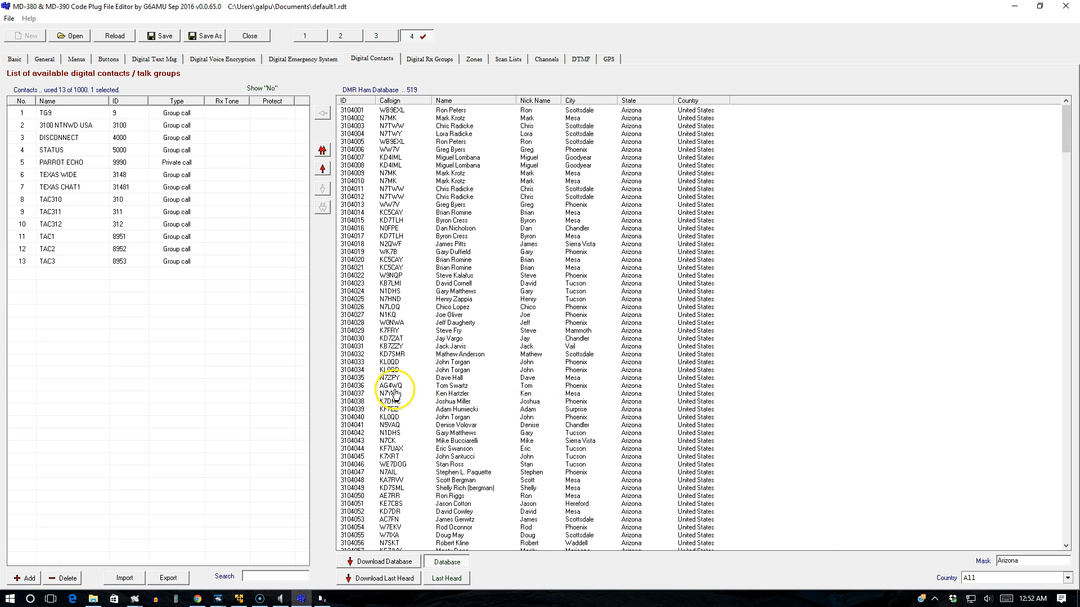
pyautogui.scroll(-13, 475, 347)
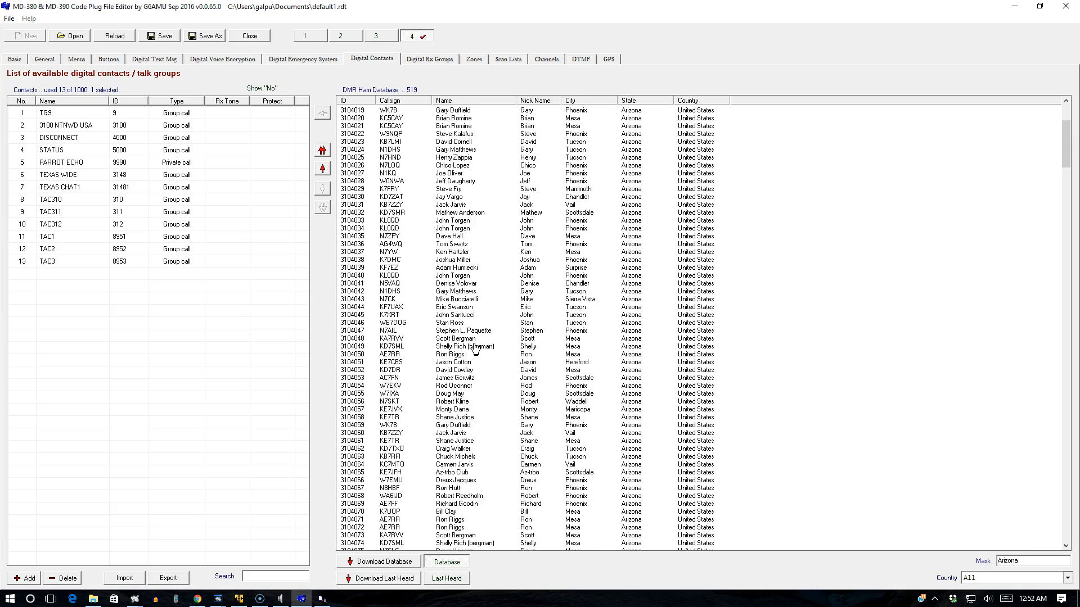
pyautogui.moveTo(1064, 168); pyautogui.dragTo(1075, 544)
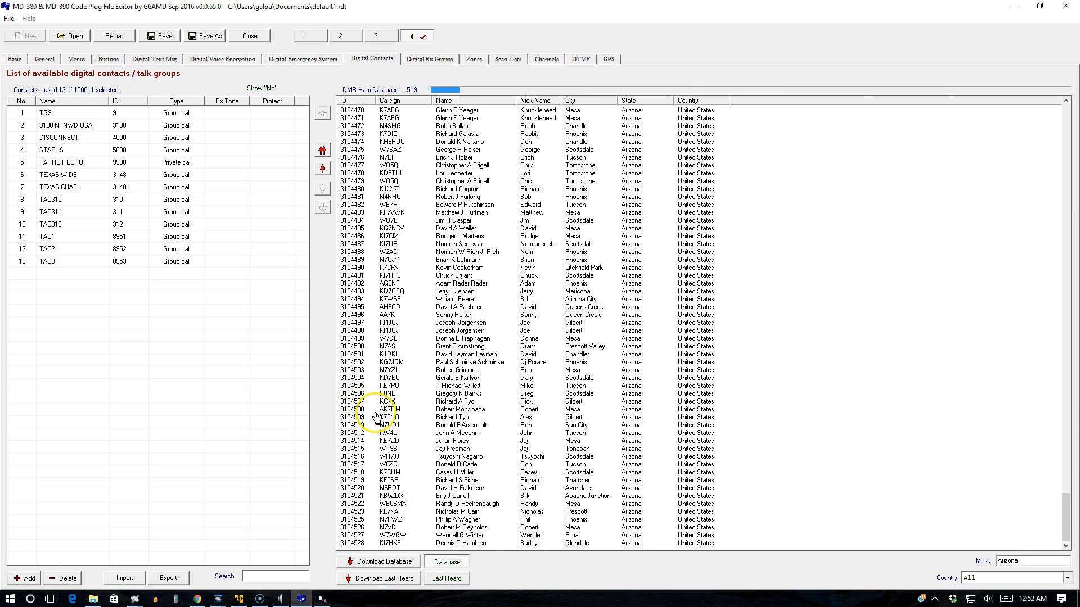
pyautogui.click(424, 411)
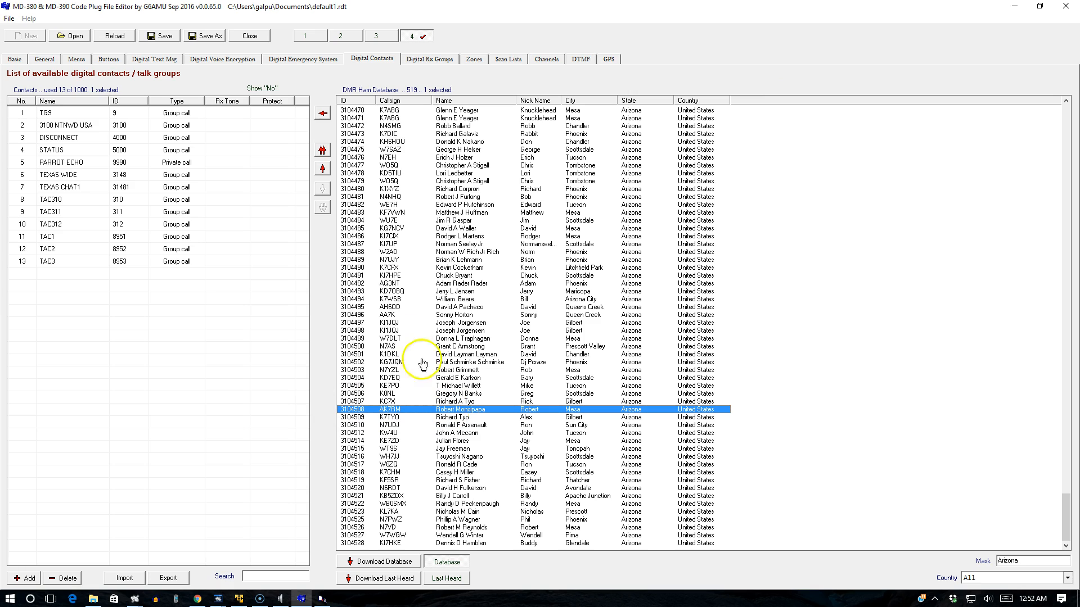
pyautogui.click(323, 113)
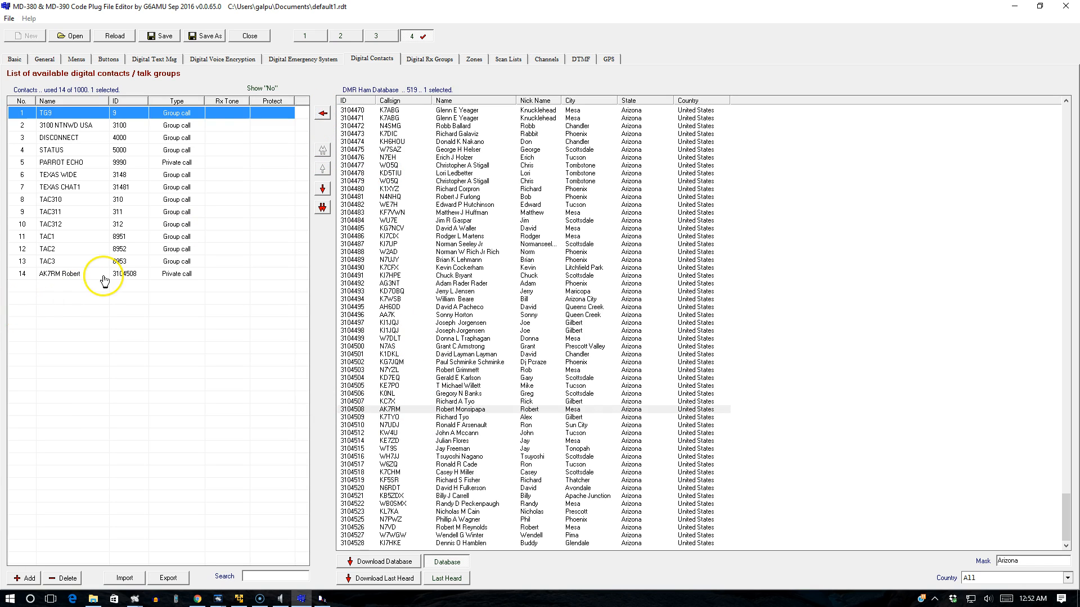
pyautogui.click(95, 290)
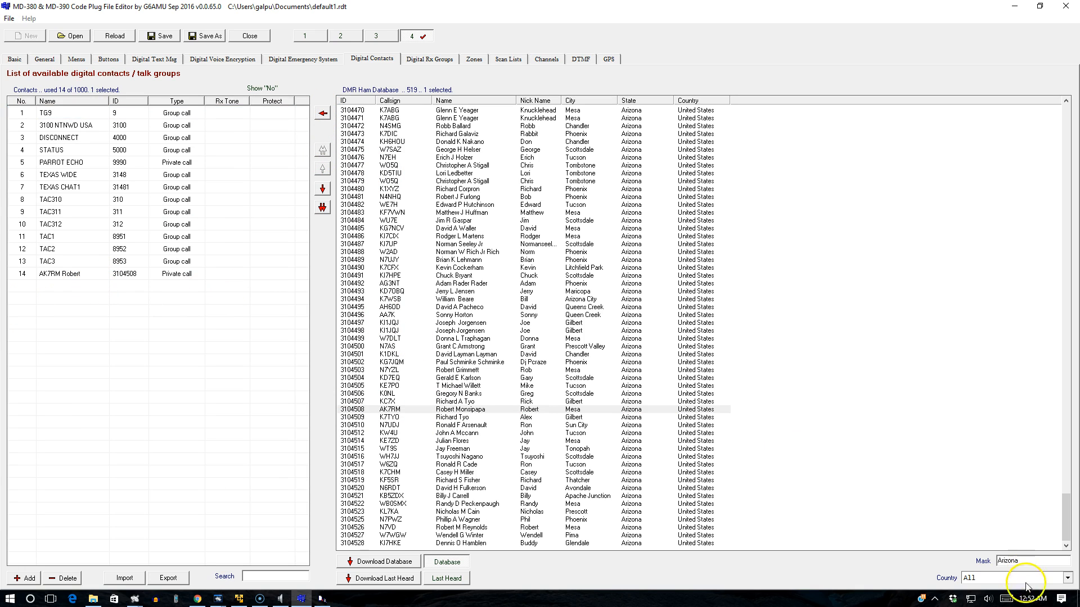
# - Filter the ham database by the second operator's first name and add the first matching Bloomfield, Connecticut entry to the contacts
pyautogui.moveTo(1029, 564); pyautogui.dragTo(884, 554)
pyautogui.write('Alec')
pyautogui.press('Return')
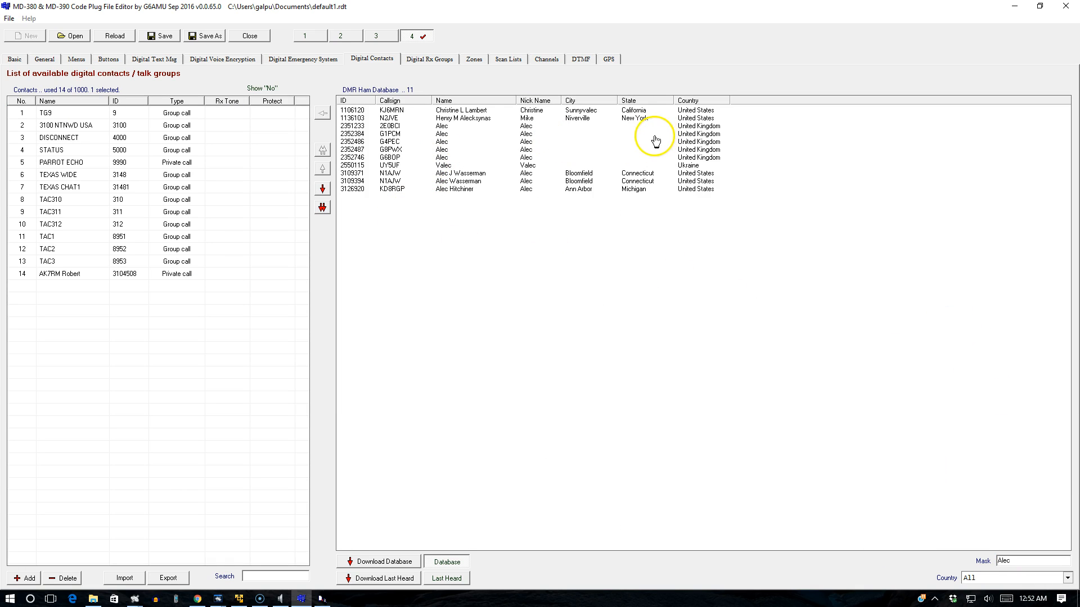
pyautogui.click(398, 174)
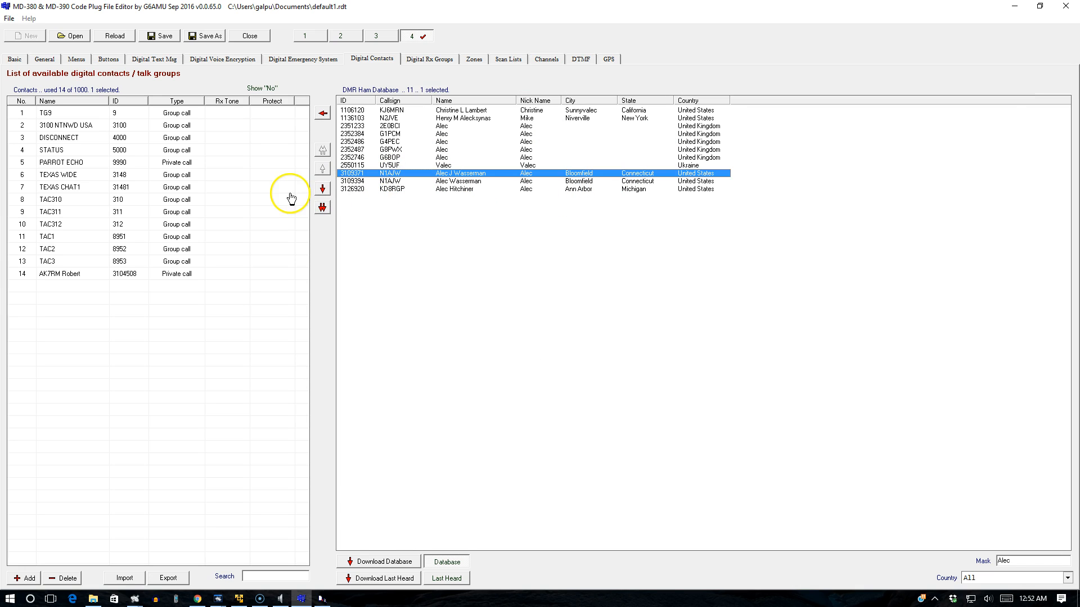
pyautogui.click(322, 114)
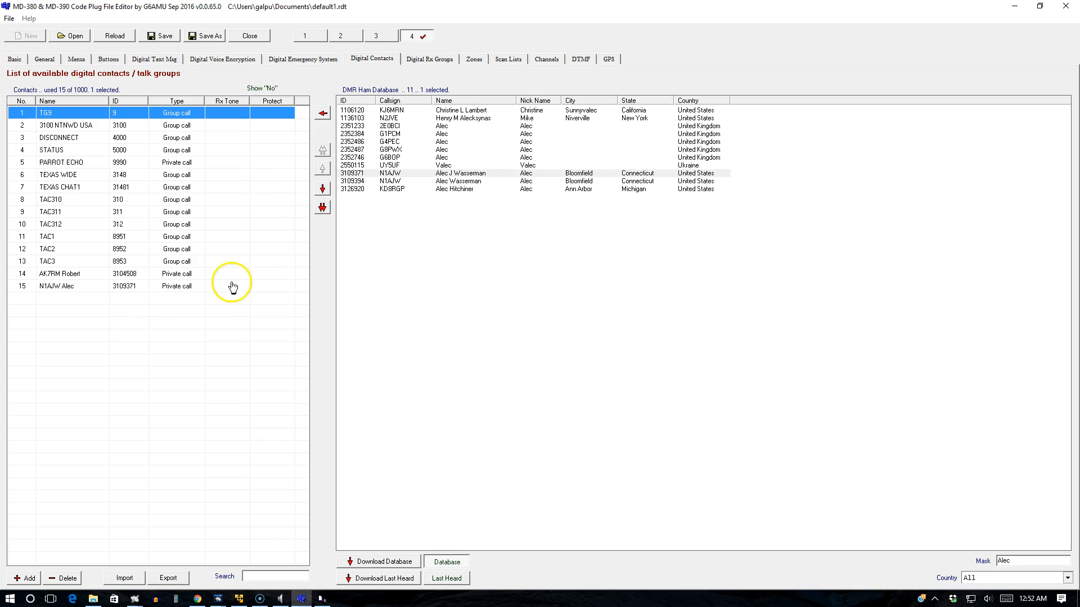
pyautogui.click(92, 304)
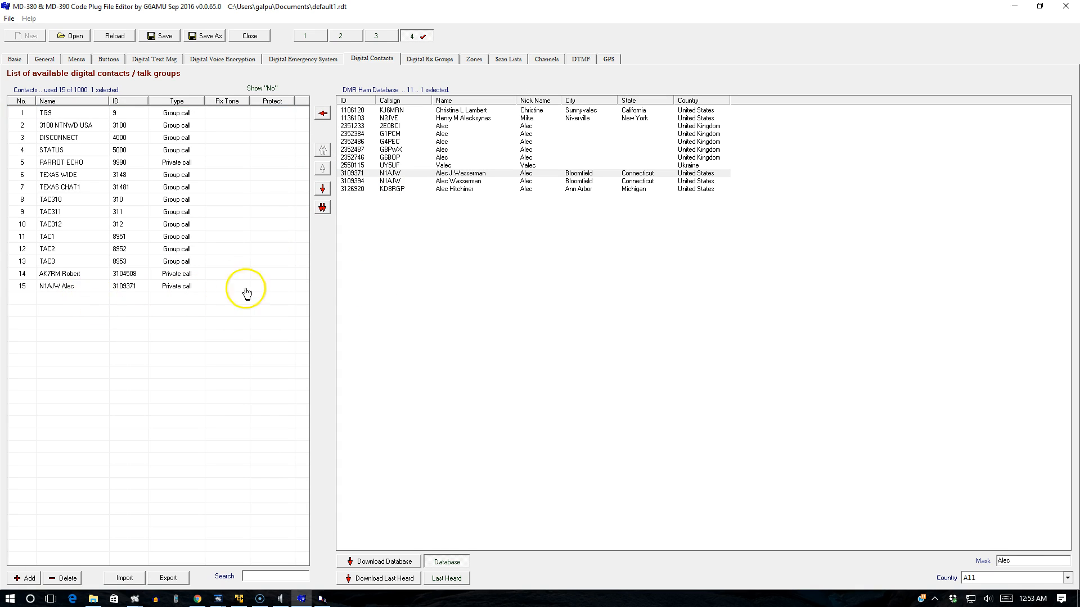
pyautogui.click(574, 296)
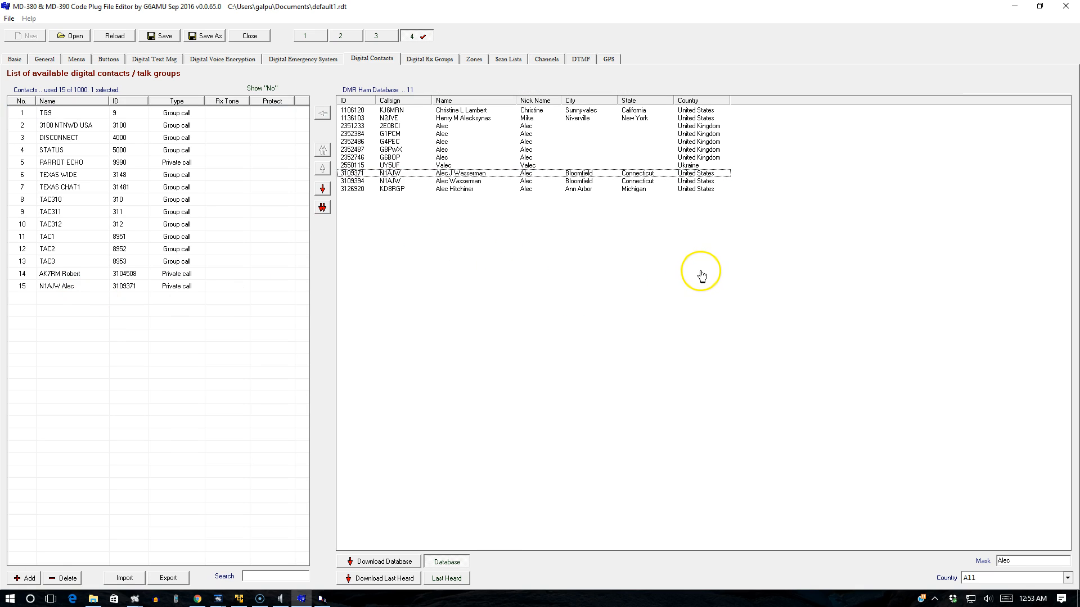
# - Filter the ham database by the third operator's callsign and add the matching Arkansas entry to the contacts
pyautogui.doubleClick(1037, 563)
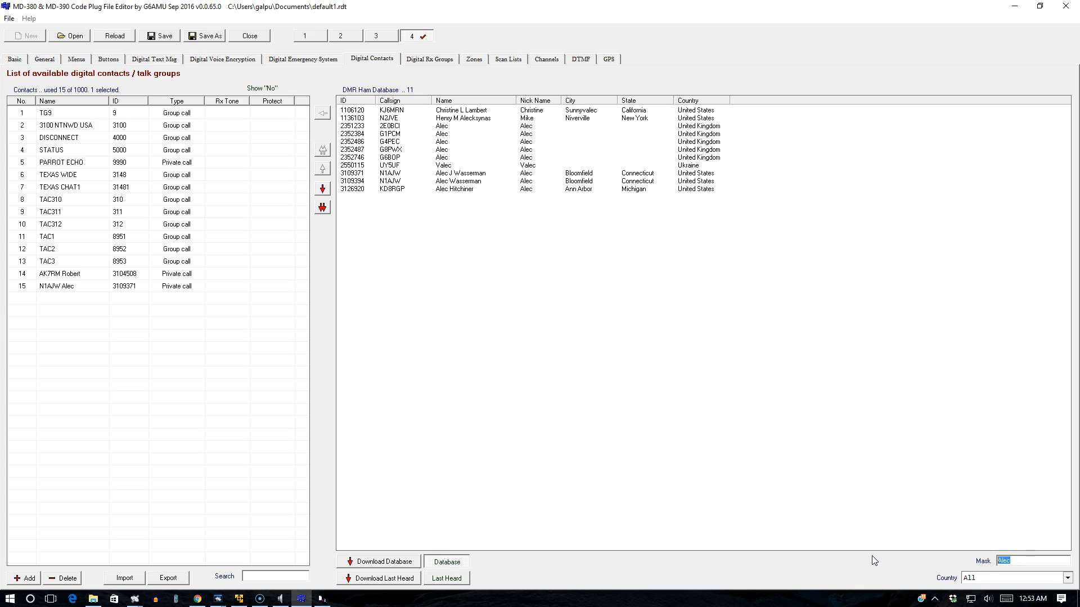
pyautogui.write('KD5DLJ')
pyautogui.press('Return')
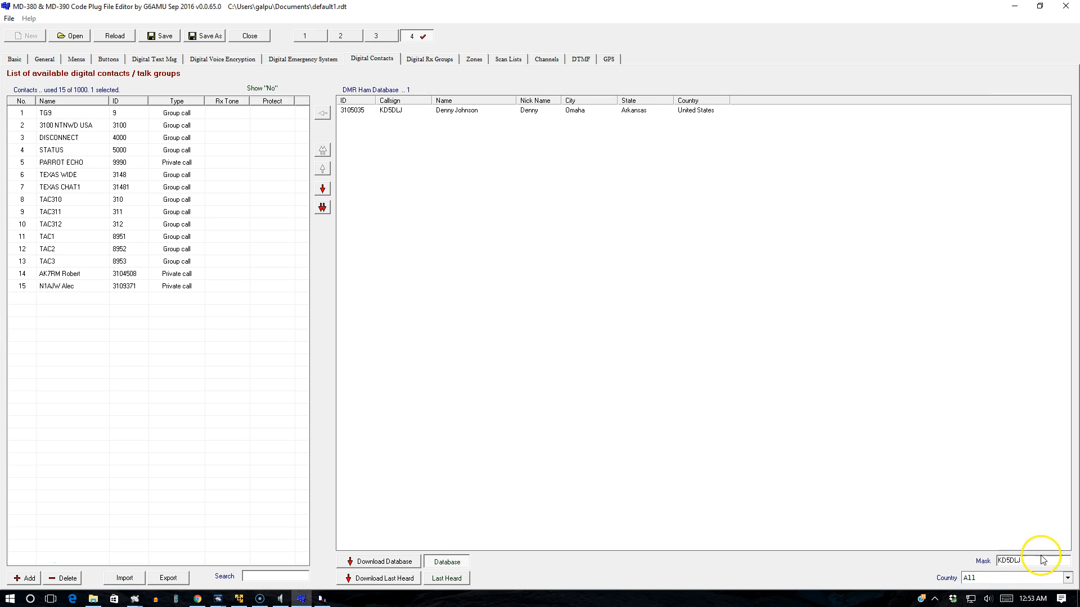
pyautogui.moveTo(1041, 560); pyautogui.dragTo(999, 564)
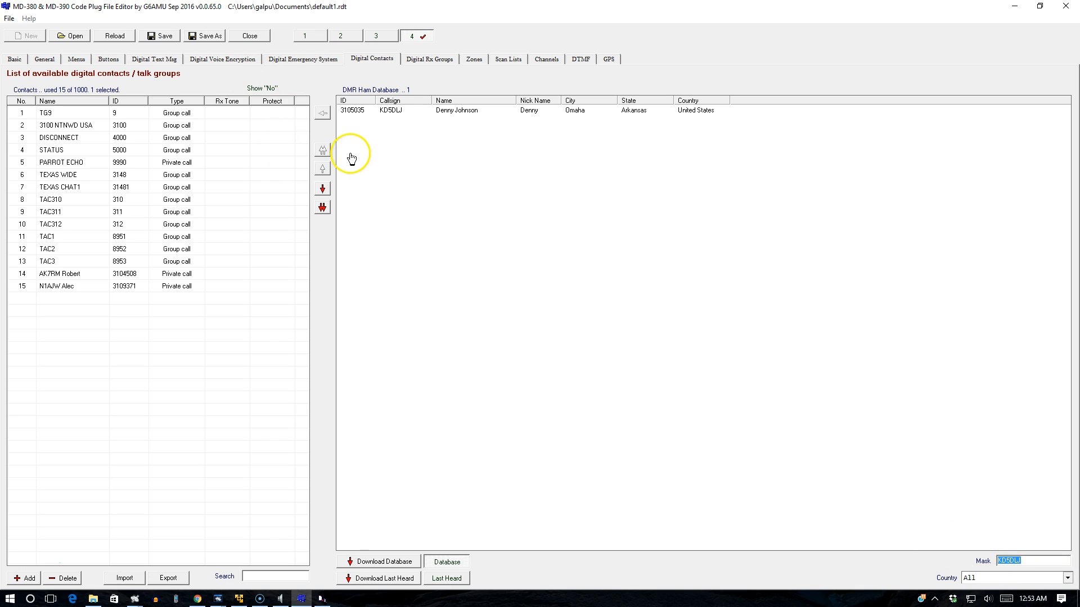
pyautogui.click(389, 110)
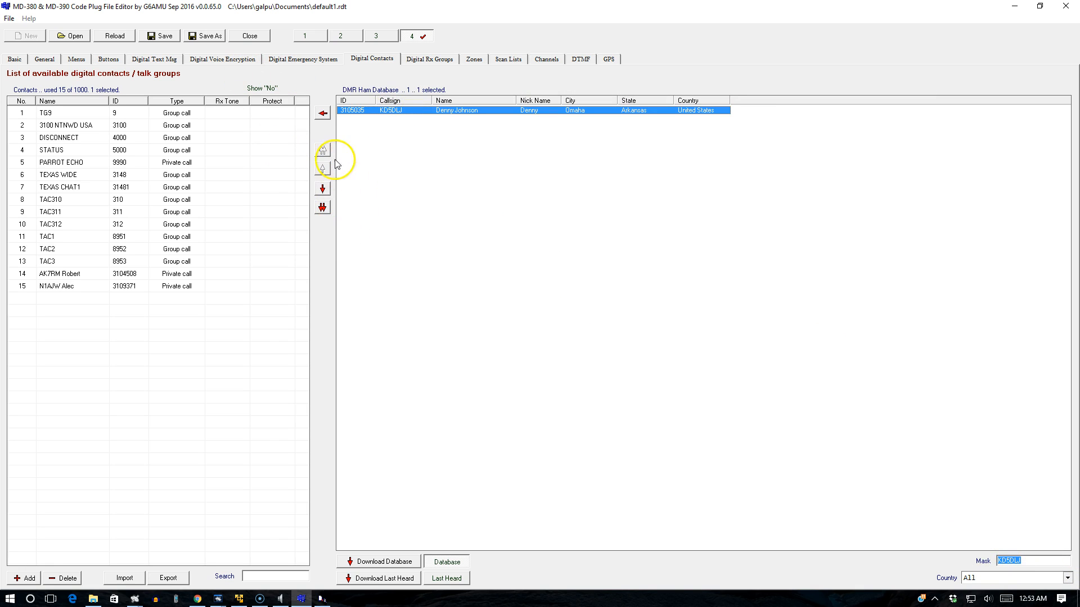
pyautogui.click(323, 113)
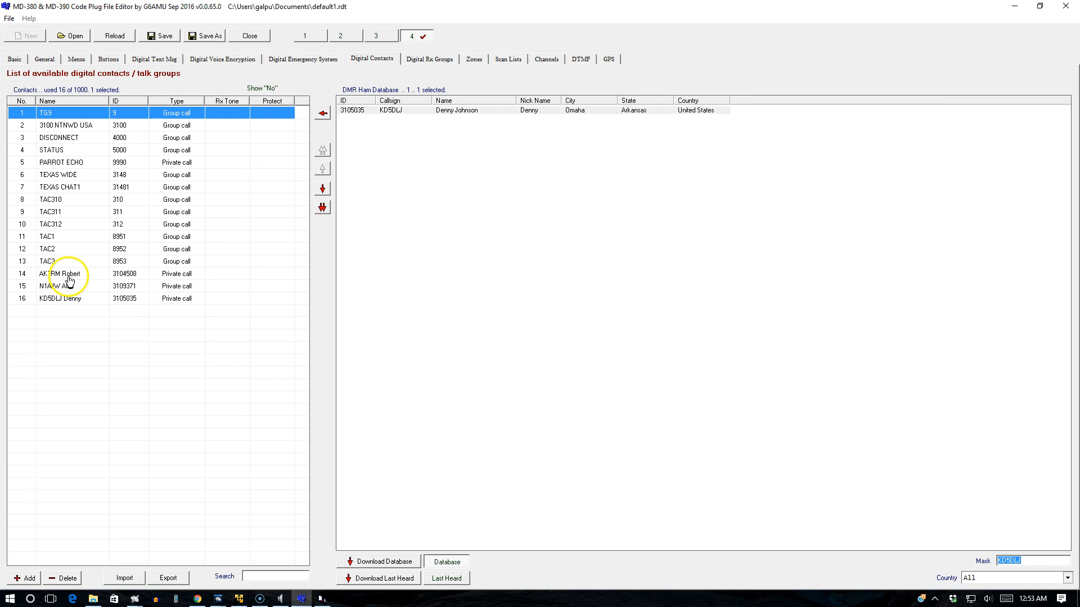
# - Move the DISCONNECT contact up to the first row of the digital contacts list
pyautogui.click(90, 278)
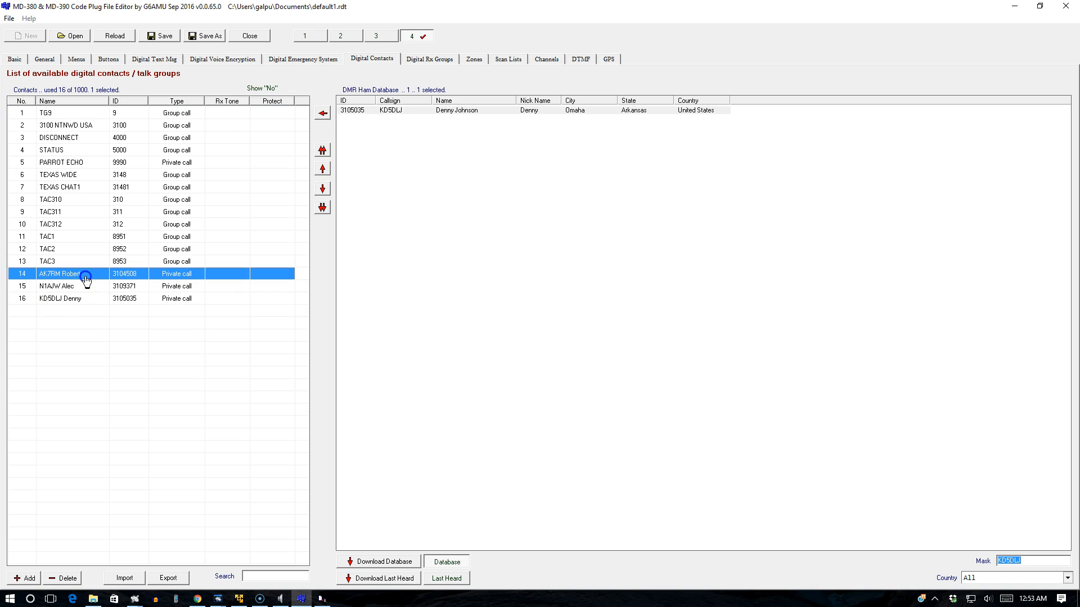
pyautogui.keyDown('shift'); pyautogui.click(78, 300); pyautogui.keyUp('shift')
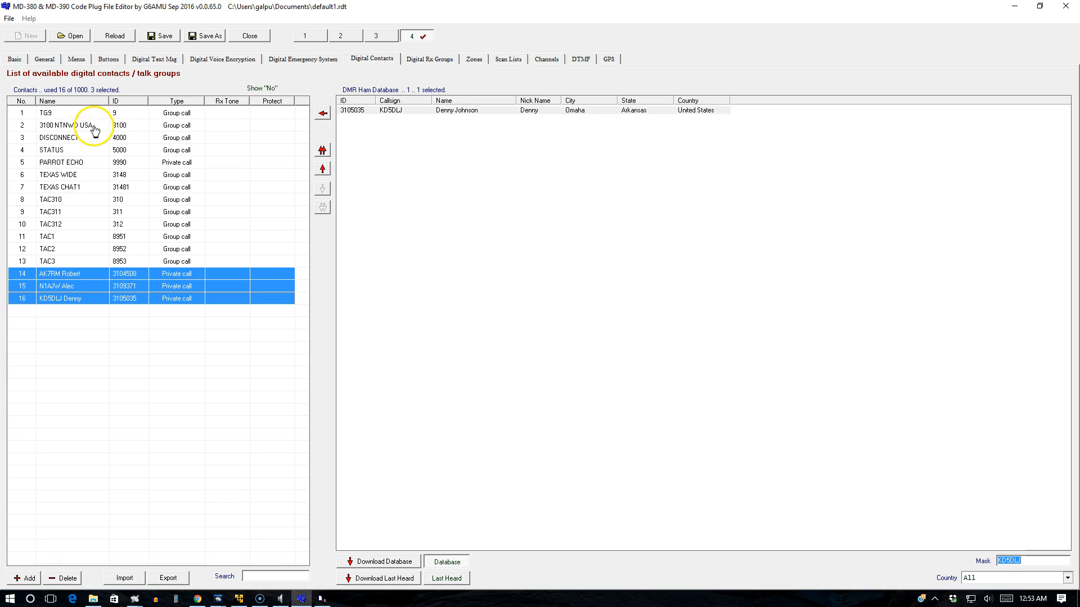
pyautogui.click(80, 138)
pyautogui.click(323, 167)
pyautogui.click(323, 167)
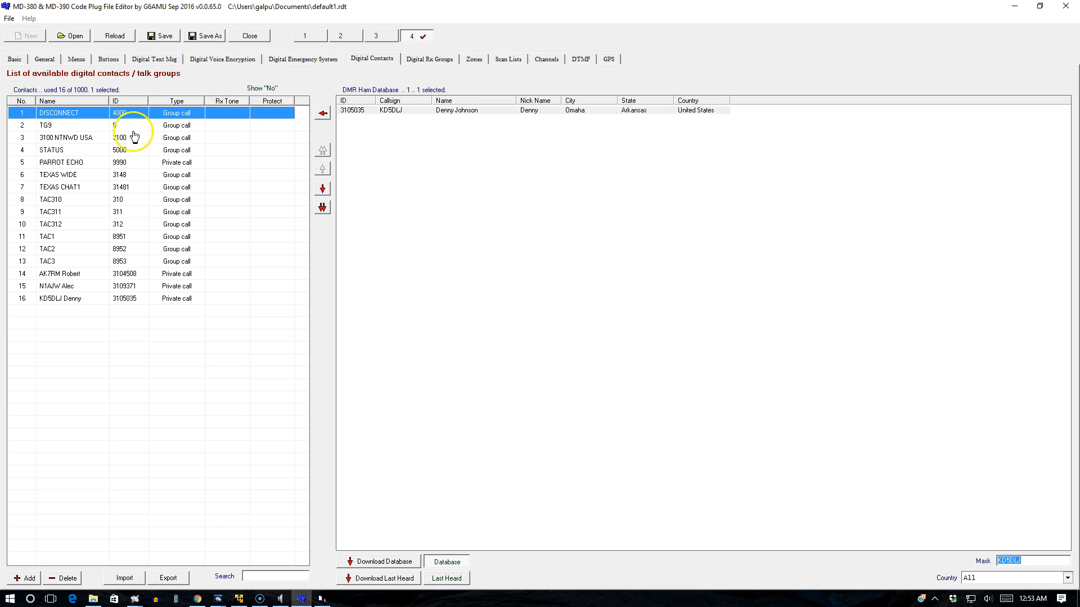
# - Move the STATUS contact up to row 3 and PARROT ECHO up to row 4 of the digital contacts
pyautogui.click(91, 126)
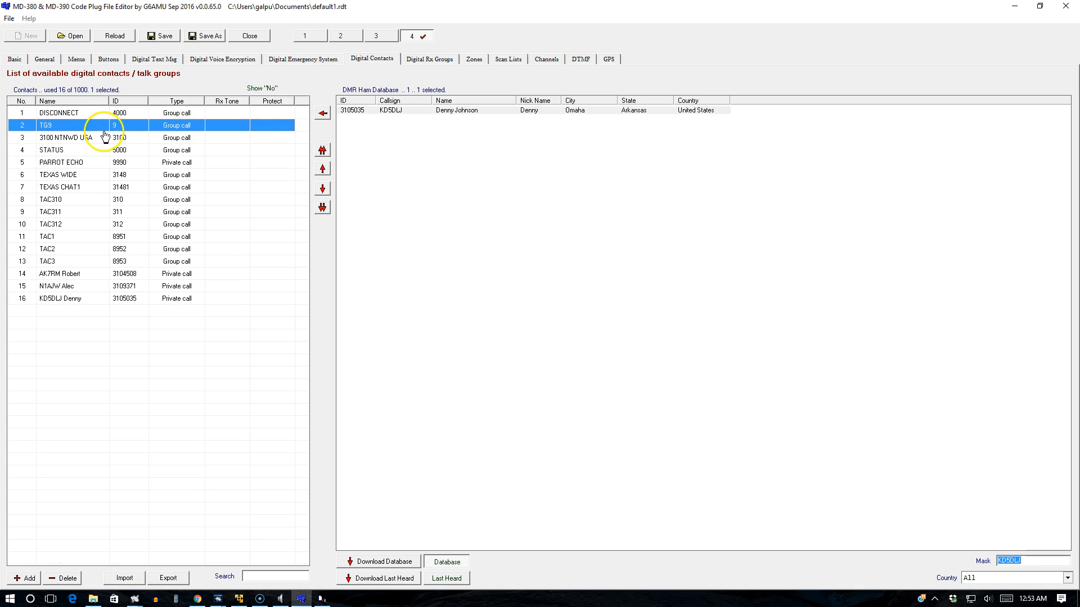
pyautogui.click(116, 150)
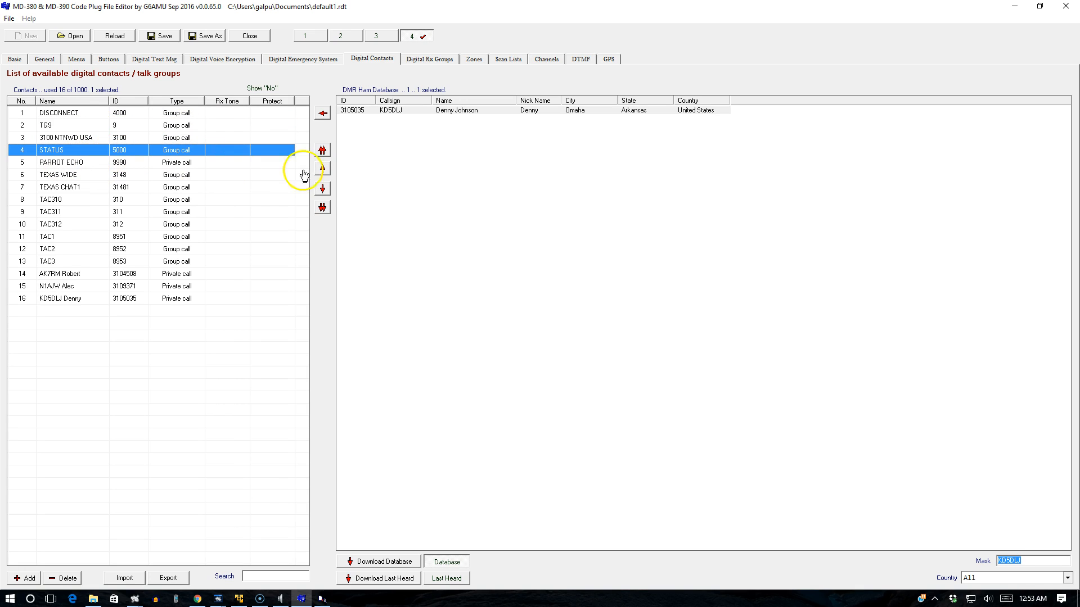
pyautogui.click(322, 168)
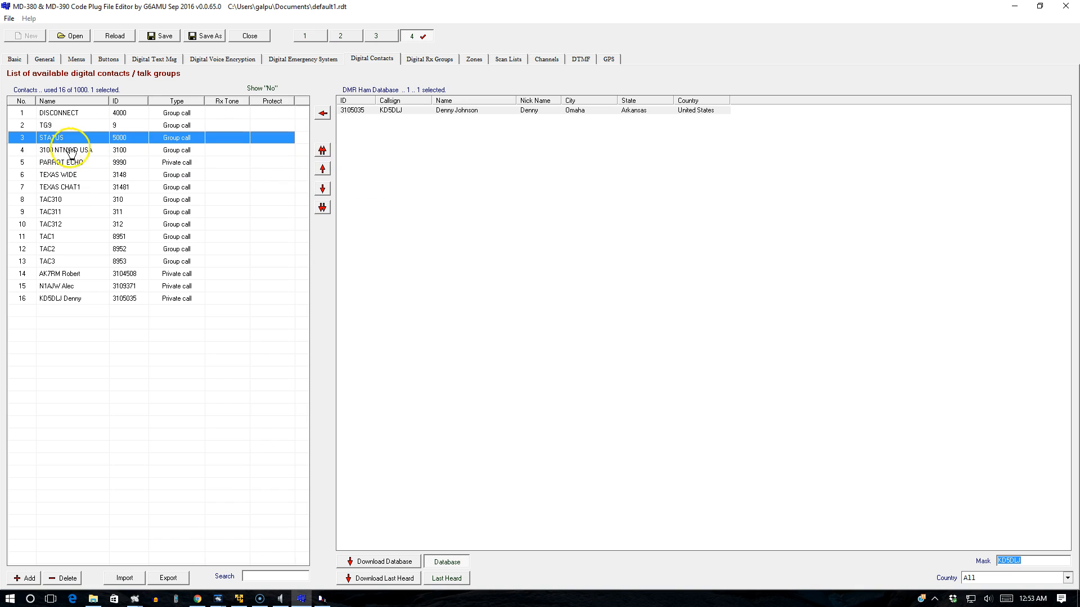
pyautogui.click(85, 163)
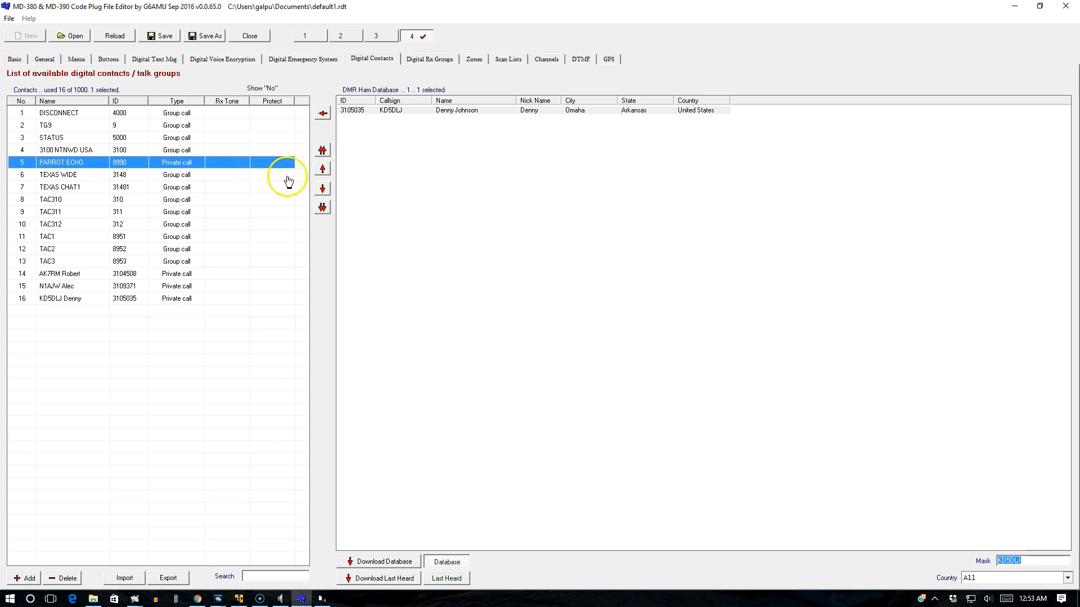
pyautogui.click(322, 168)
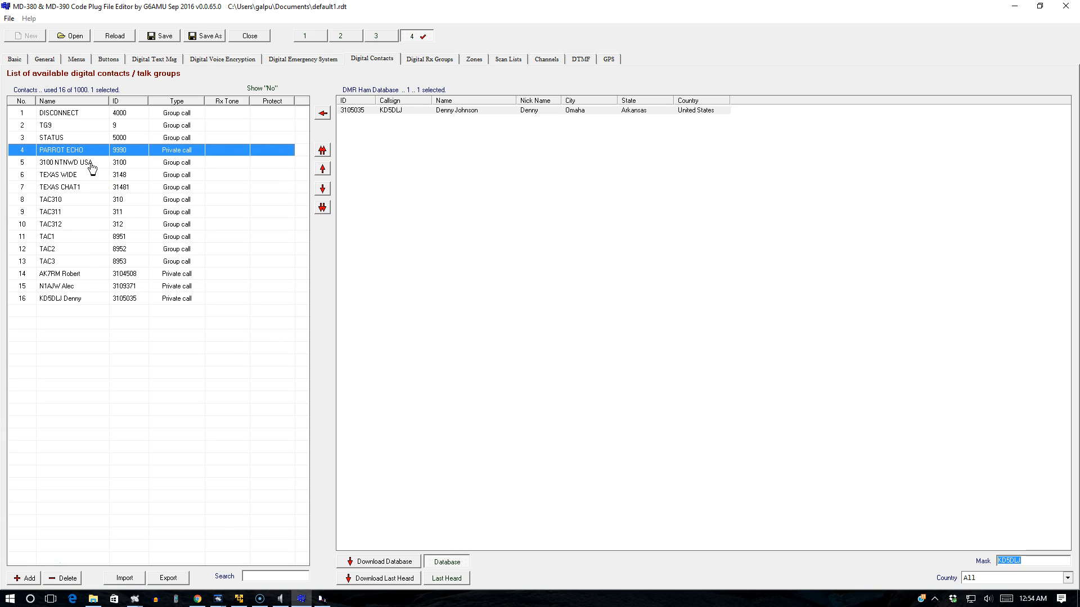
# - Move the TAC1, TAC2 and TAC3 contacts together up to rows 6 to 8, directly below 3100 NTNWD USA
pyautogui.click(81, 239)
pyautogui.keyDown('shift'); pyautogui.click(86, 262); pyautogui.keyUp('shift')
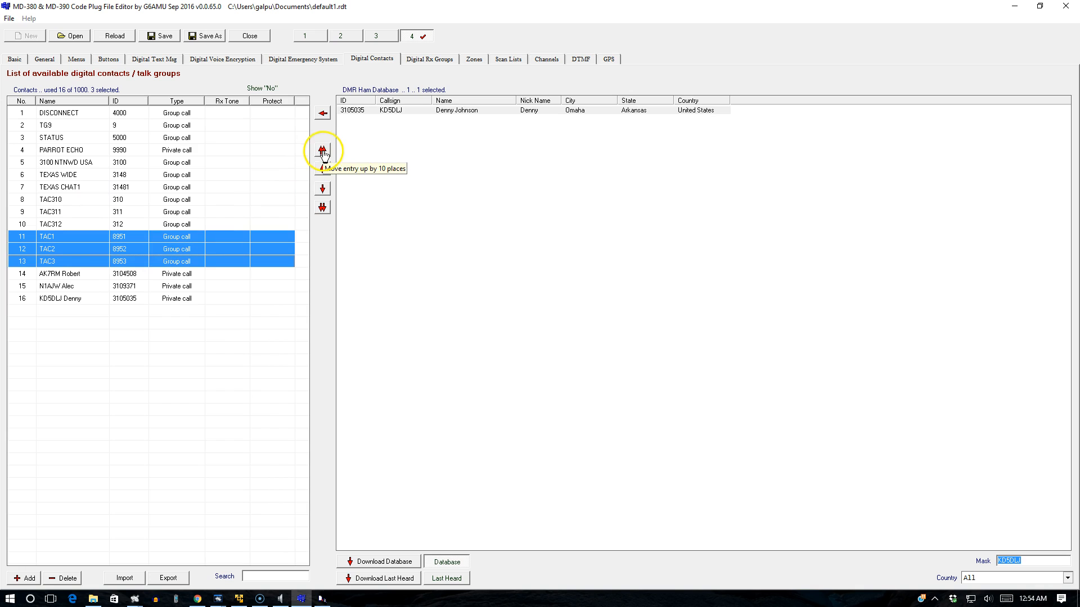
pyautogui.click(323, 169)
pyautogui.click(323, 169)
pyautogui.click(323, 169)
pyautogui.click(323, 169)
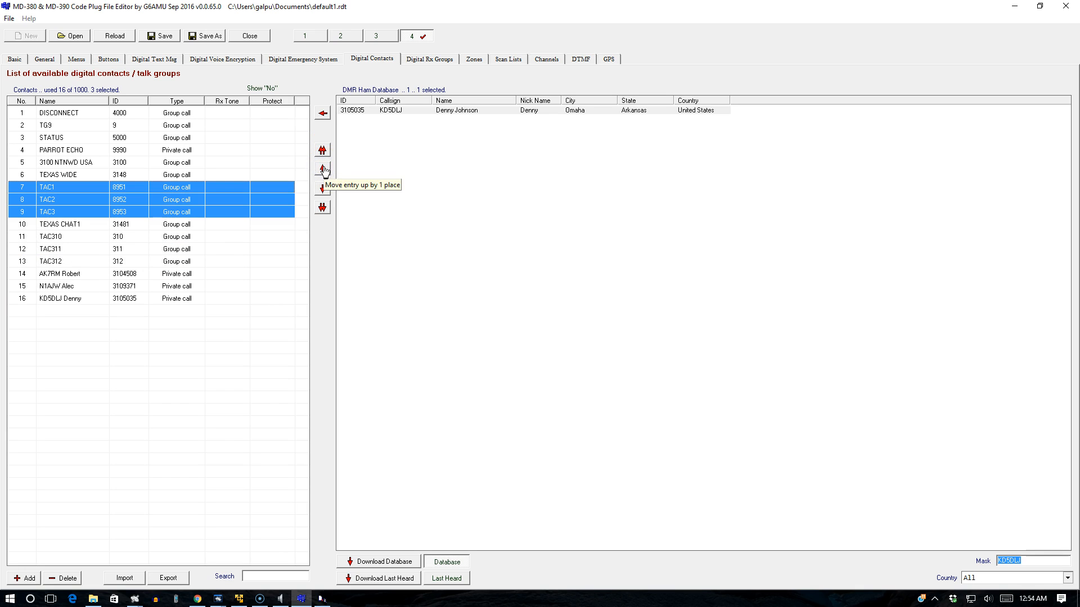
pyautogui.click(322, 169)
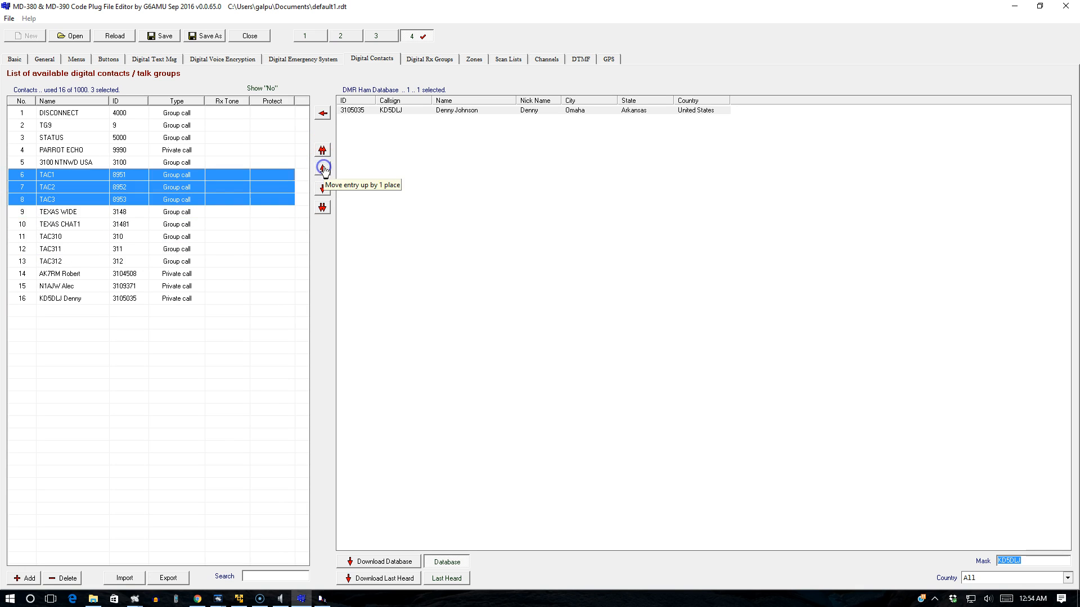
# - Move the TEXAS WIDE and TEXAS CHAT1 contacts together up to rows 6 and 7, directly above TAC1
pyautogui.click(92, 212)
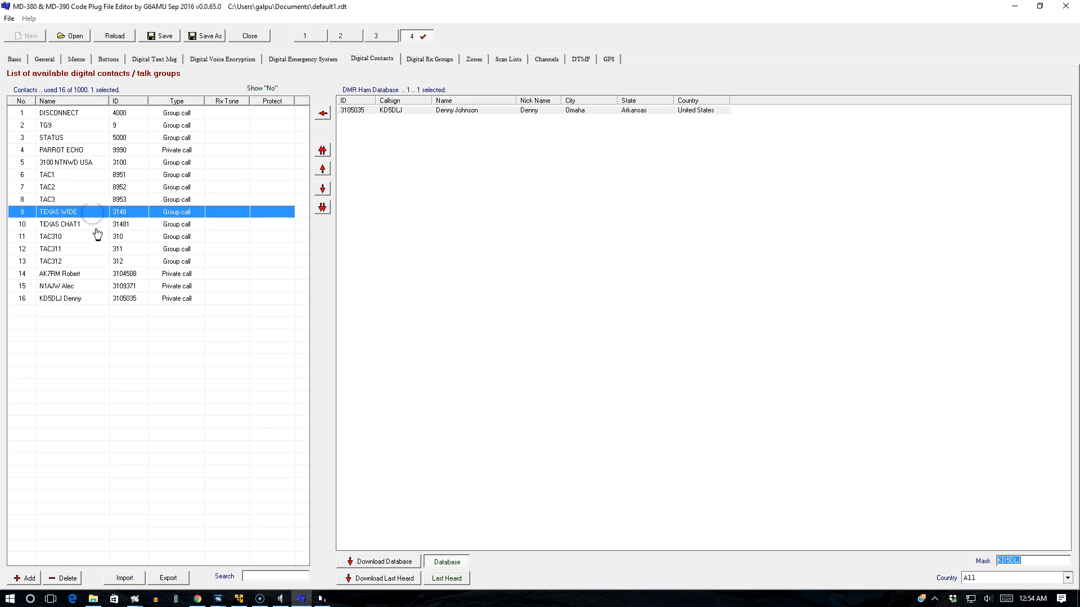
pyautogui.keyDown('shift'); pyautogui.click(97, 226); pyautogui.keyUp('shift')
pyautogui.click(324, 168)
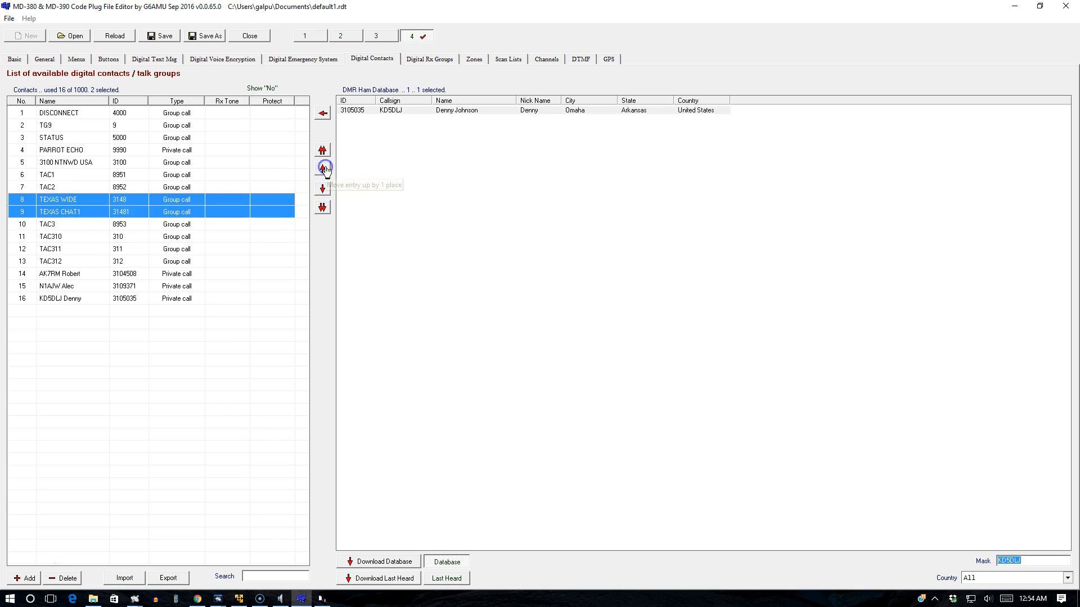
pyautogui.click(324, 168)
pyautogui.click(323, 169)
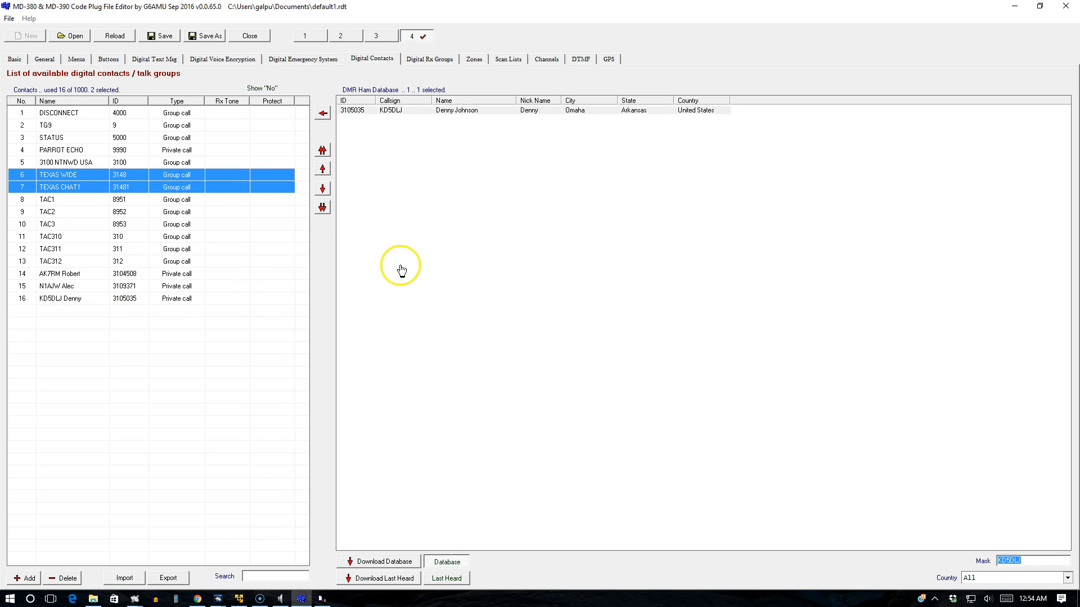
pyautogui.click(472, 151)
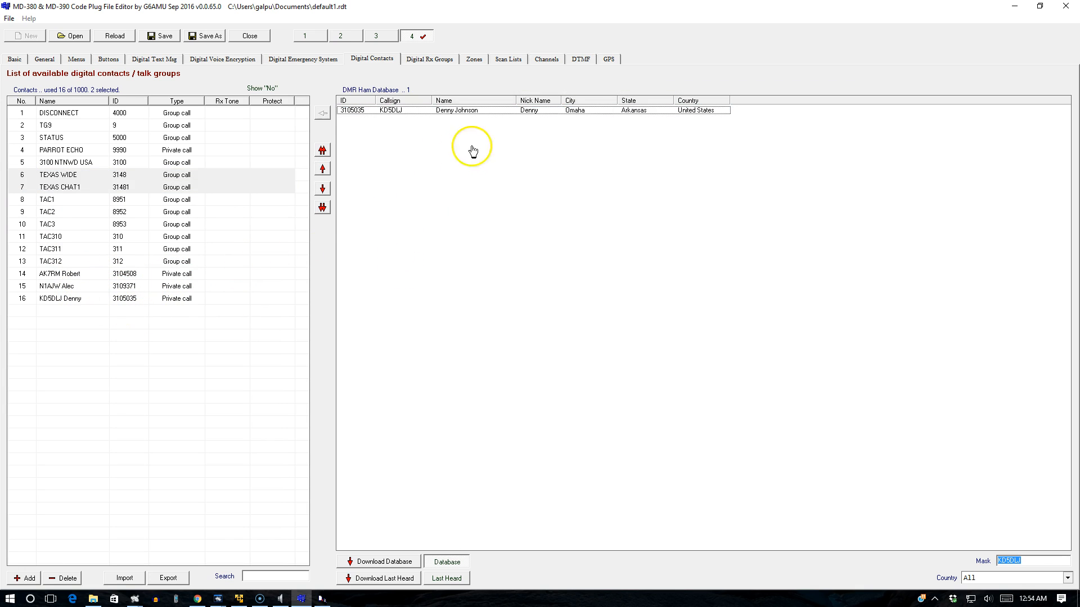
# - Rename channel 2 as NTNWD USA and set its Tx contact destination to 3100 NTNWD USA
pyautogui.click(554, 60)
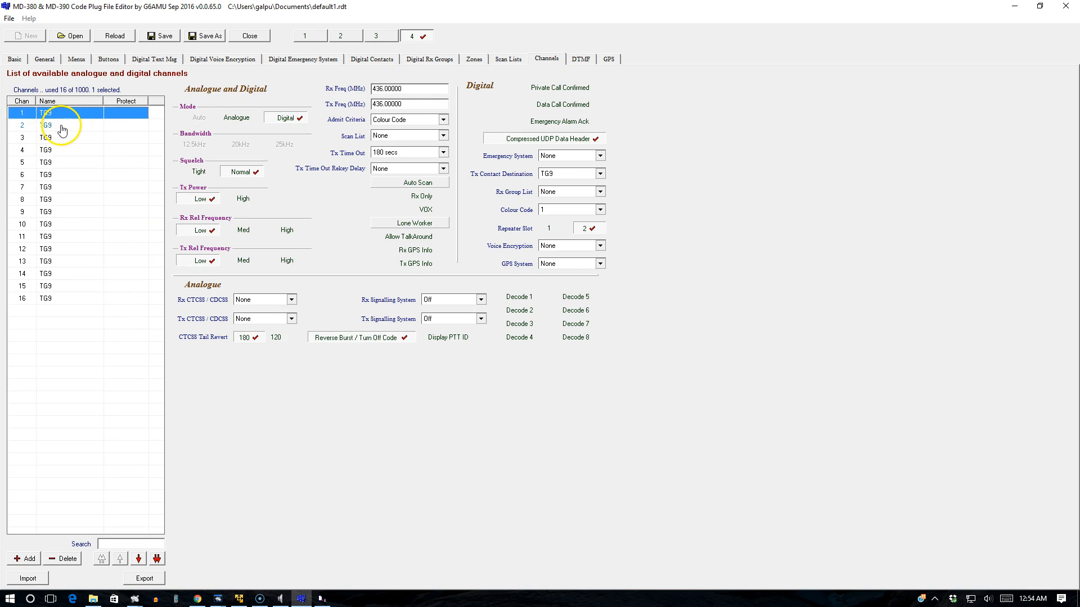
pyautogui.click(545, 59)
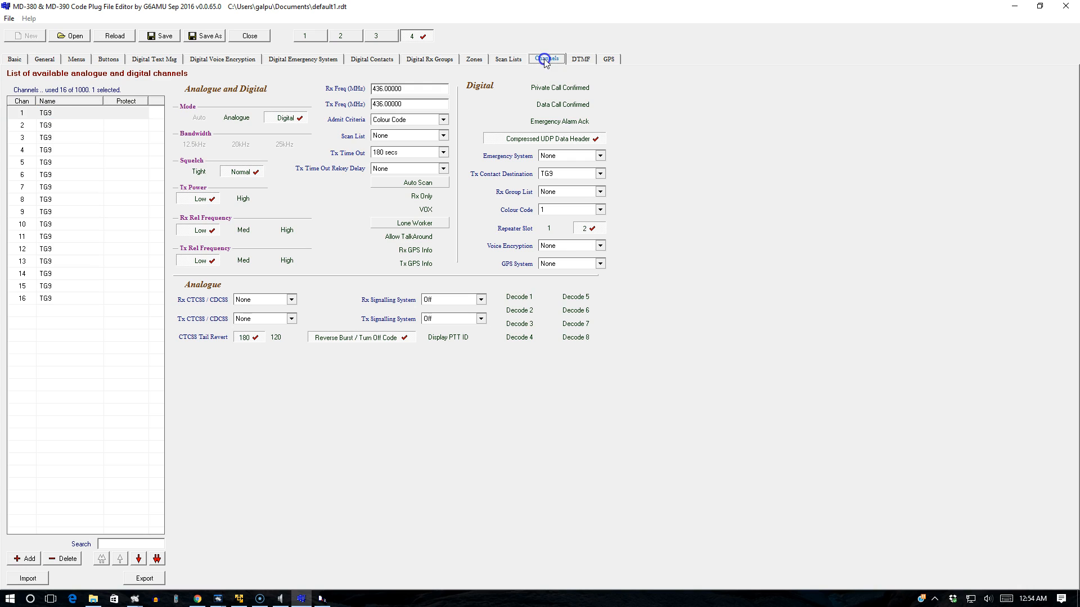
pyautogui.doubleClick(68, 125)
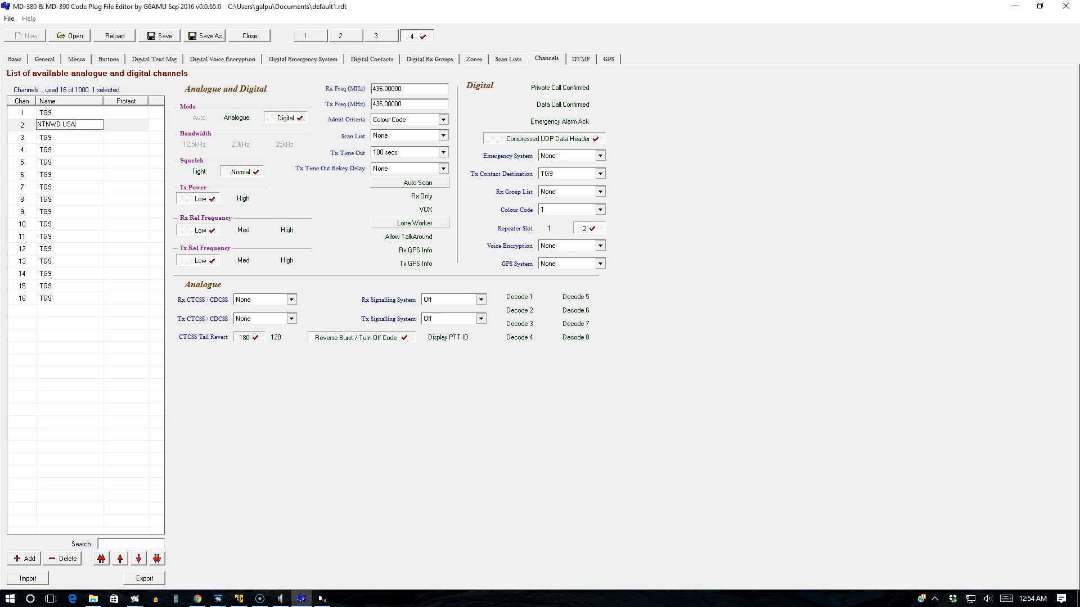
pyautogui.write('NTNWD USA')
pyautogui.press('Return')
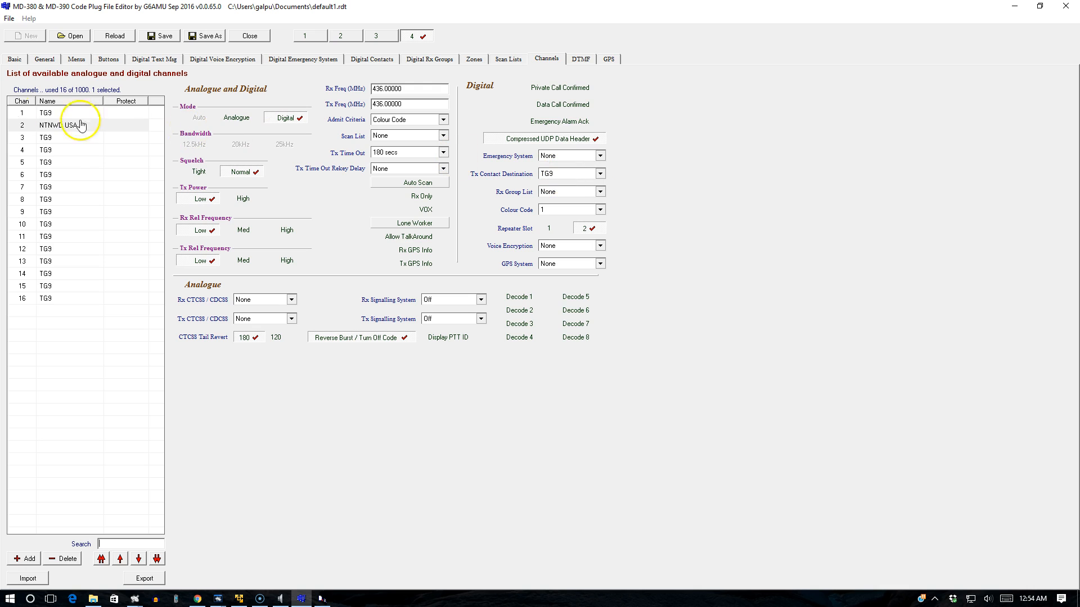
pyautogui.click(600, 174)
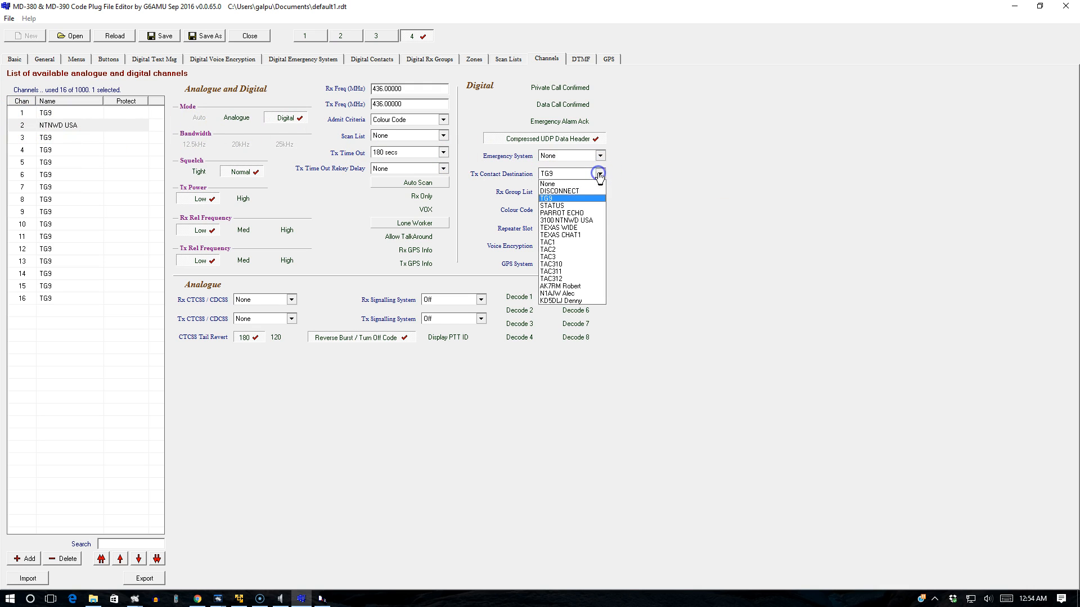
pyautogui.click(587, 221)
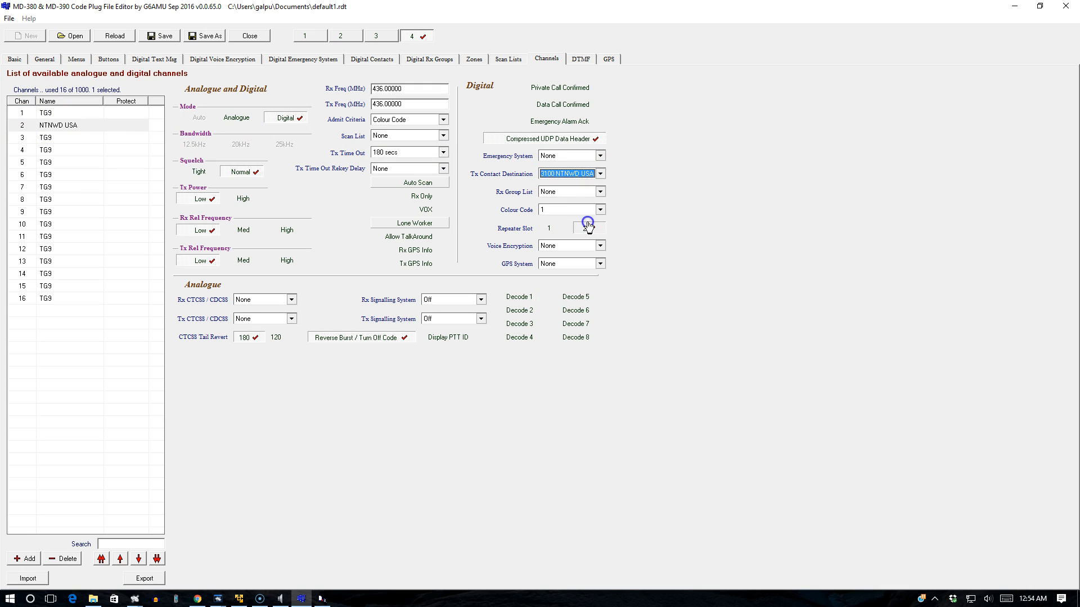
# - Rename channel 3 as Disconnect and channel 4 as Status
pyautogui.doubleClick(60, 138)
pyautogui.doubleClick(61, 138)
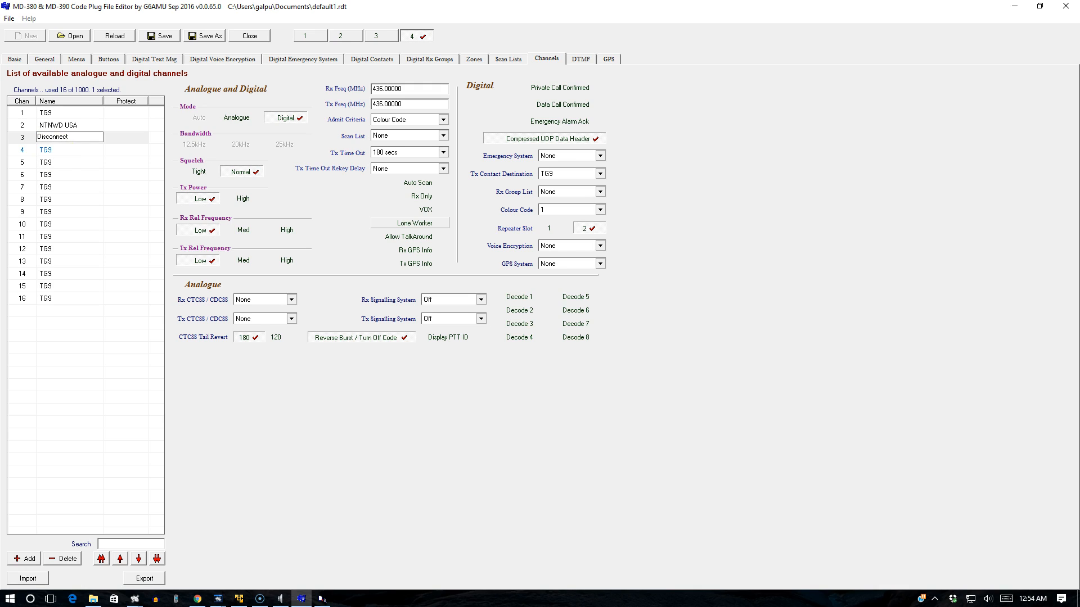
pyautogui.click(81, 150)
pyautogui.doubleClick(81, 149)
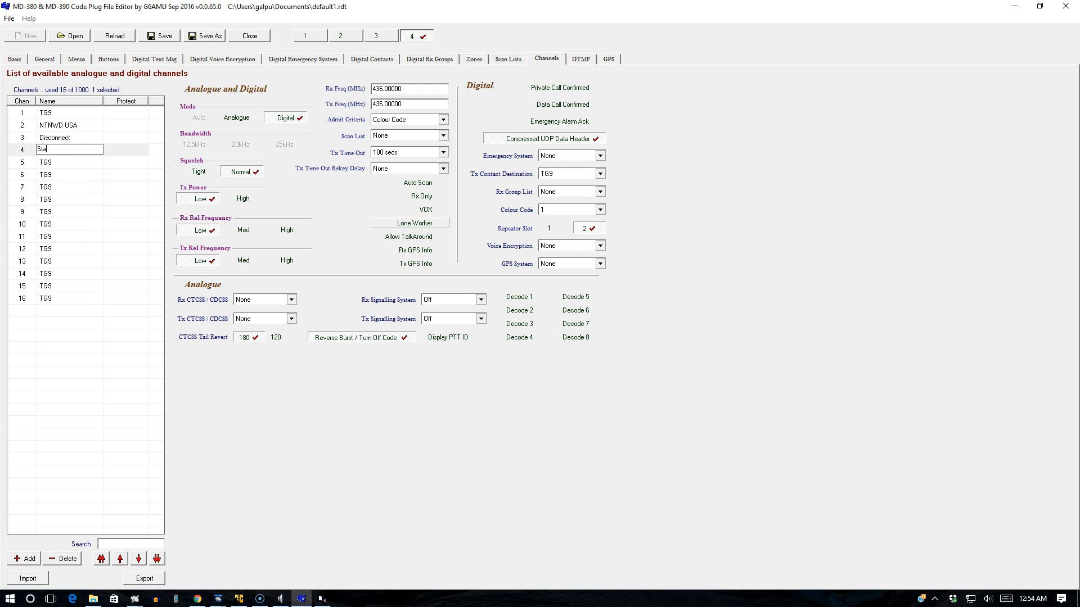
pyautogui.press('Return')
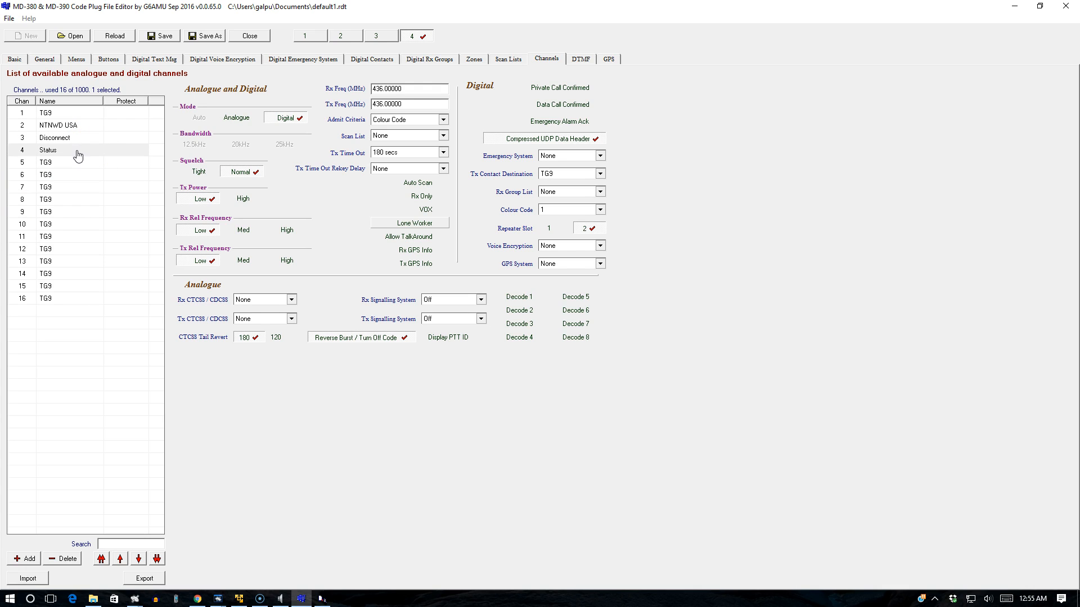
# - Rename channel 5 as Texas Wide and channel 6 as Texas Chat
pyautogui.doubleClick(80, 163)
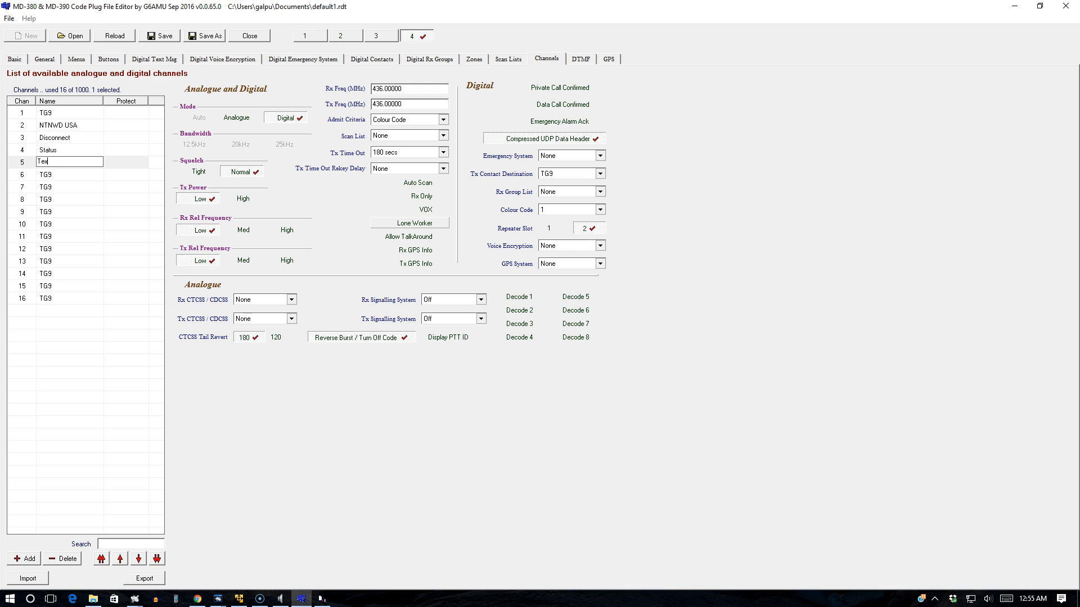
pyautogui.press('Return')
pyautogui.click(80, 174)
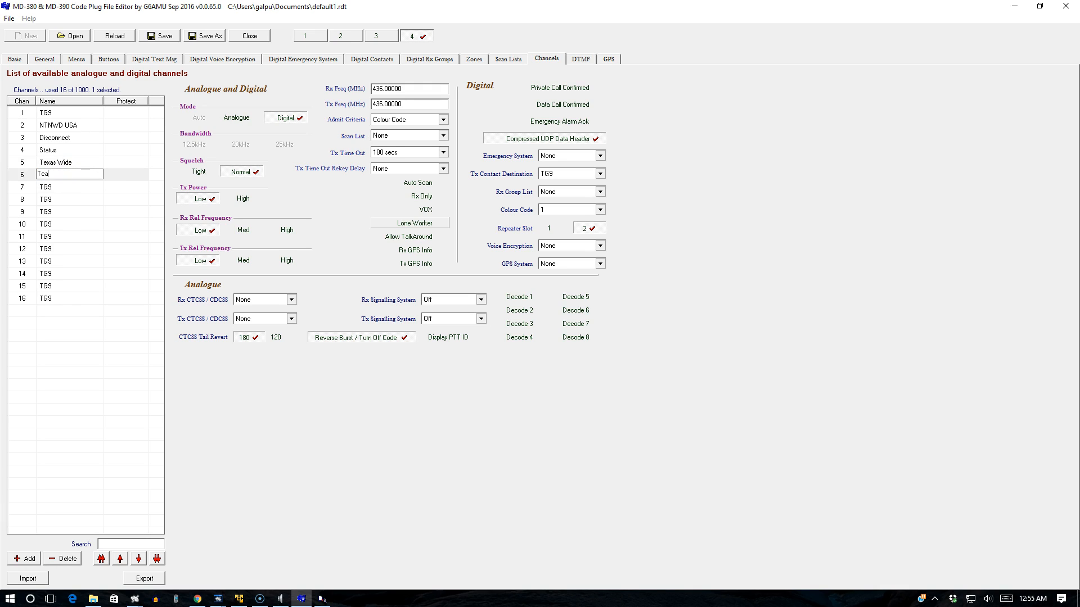
pyautogui.write('Texas Chat')
pyautogui.press('Return')
# - Set the Tx contact destination to DISCONNECT for the Disconnect channel and to STATUS for the Status channel
pyautogui.click(94, 153)
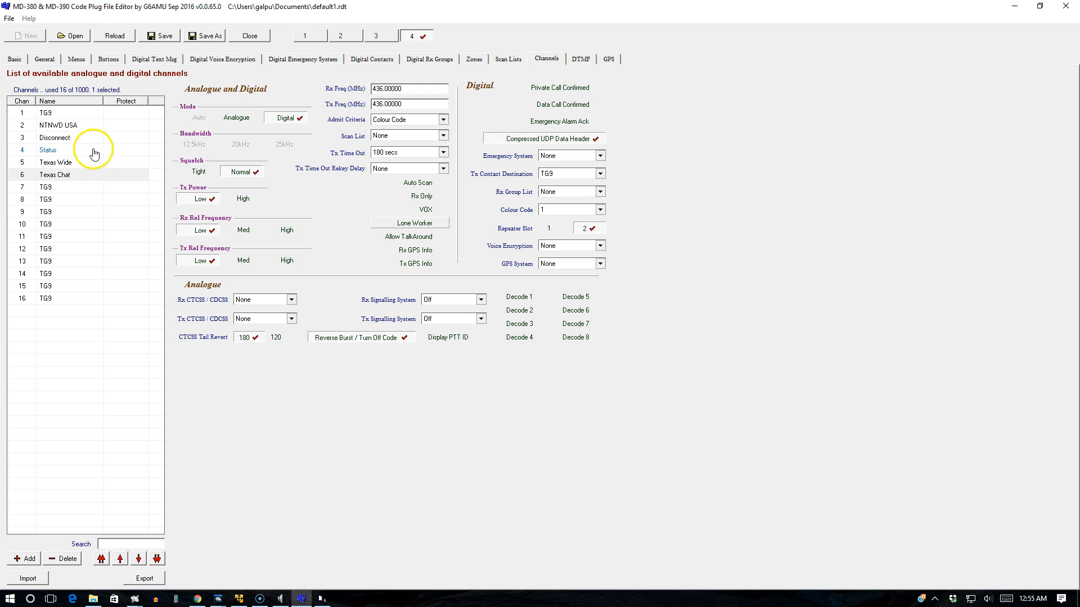
pyautogui.click(94, 152)
pyautogui.click(92, 138)
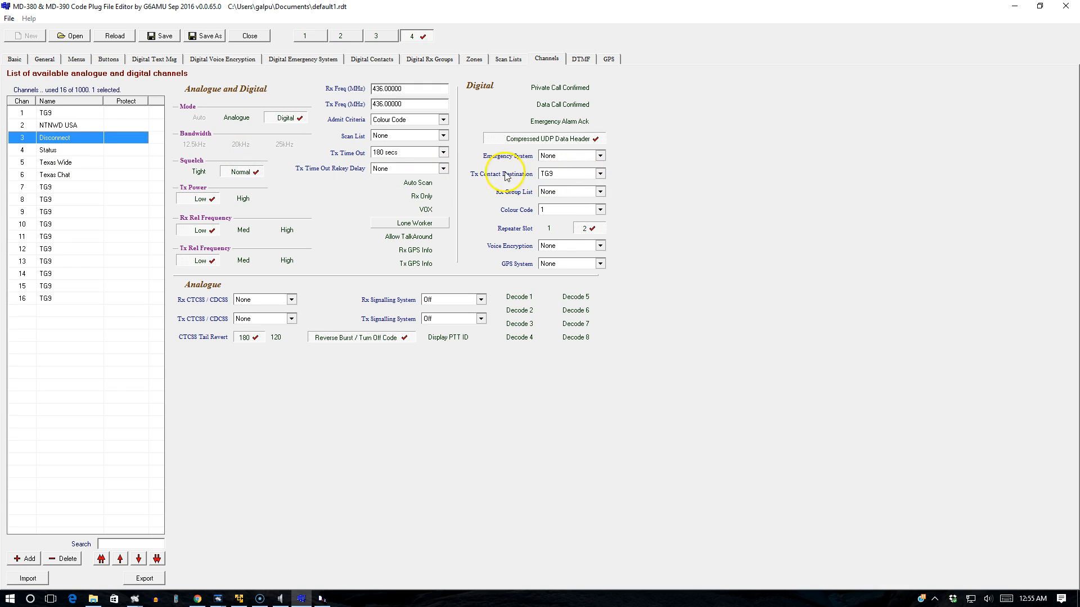
pyautogui.click(600, 175)
pyautogui.click(588, 192)
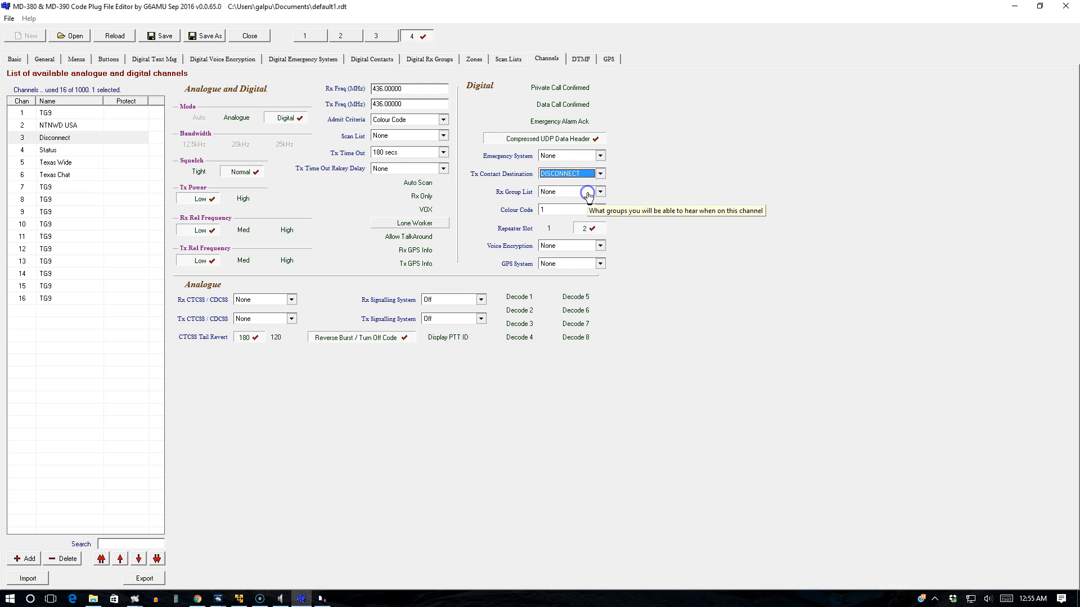
pyautogui.click(101, 150)
pyautogui.click(600, 179)
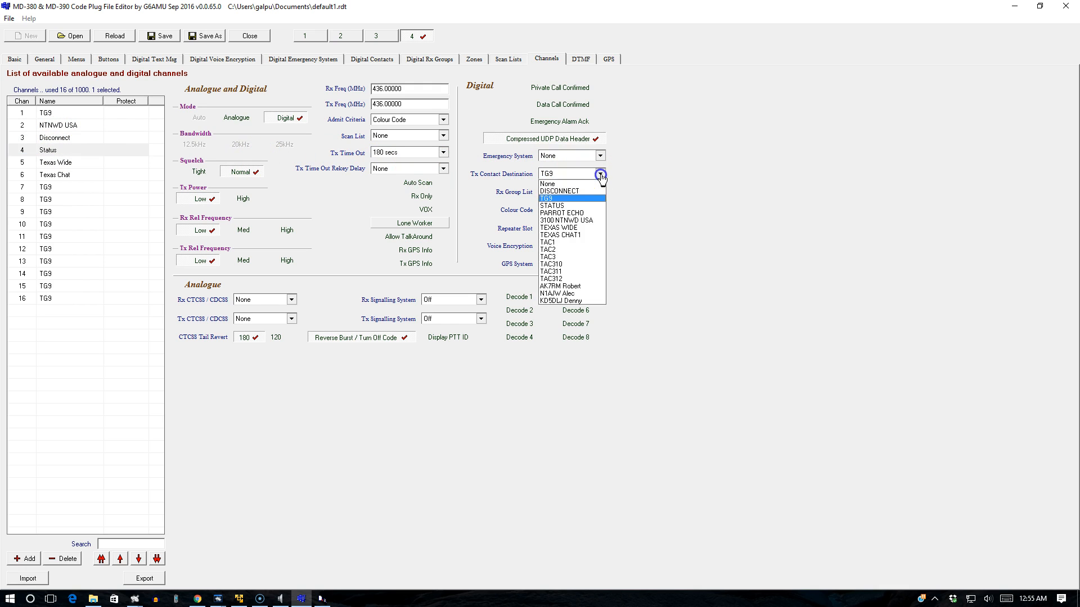
pyautogui.click(571, 205)
# - Set the Tx contact destination to TEXAS WIDE for the Texas Wide channel and TEXAS CHAT1 for the Texas Chat channel
pyautogui.click(73, 168)
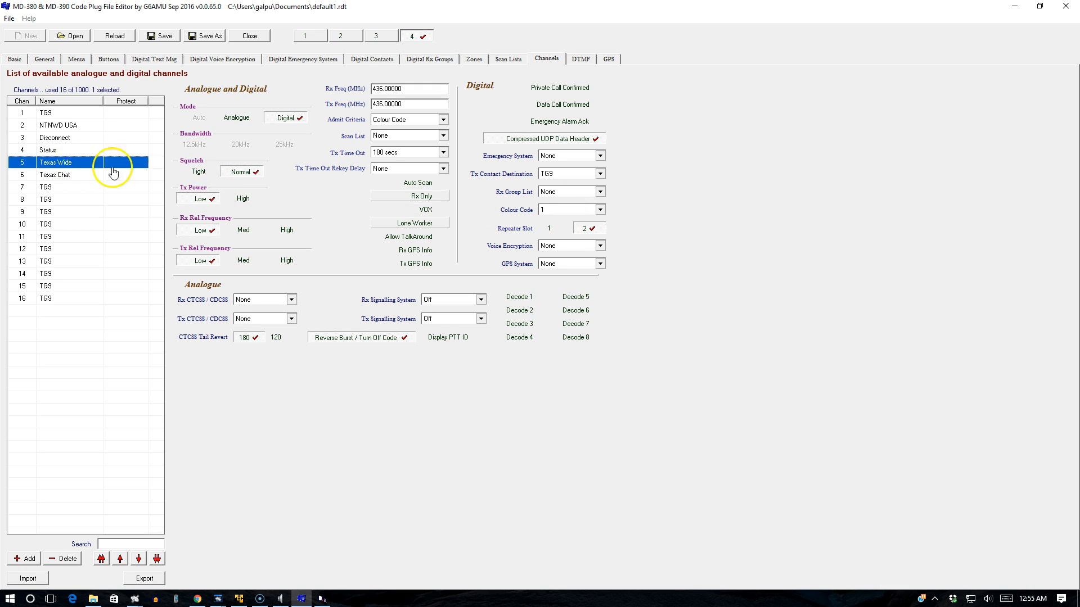
pyautogui.click(600, 173)
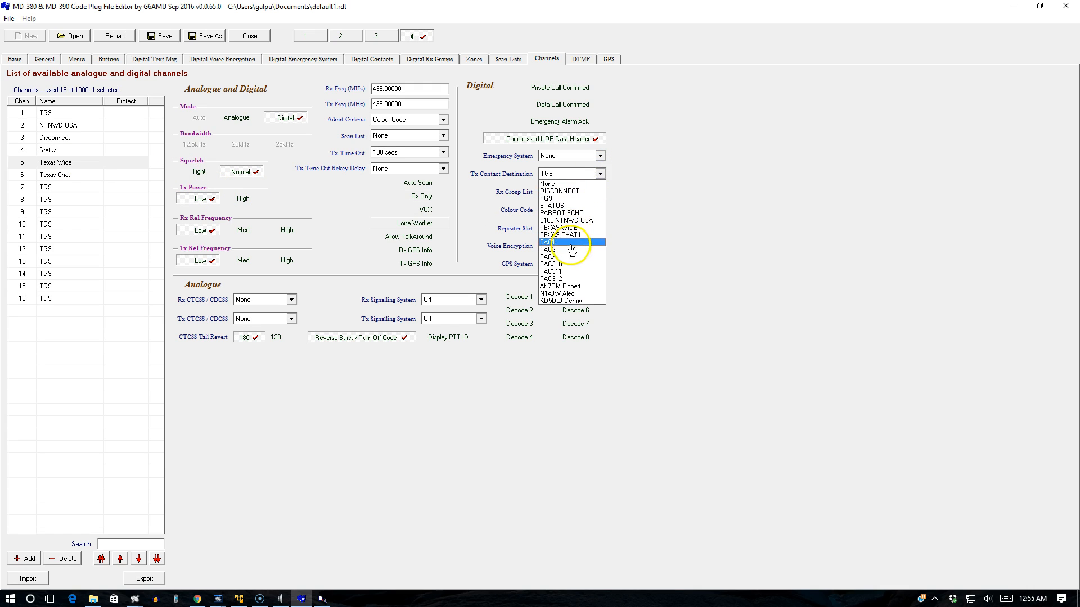
pyautogui.click(581, 228)
pyautogui.click(79, 175)
pyautogui.click(577, 173)
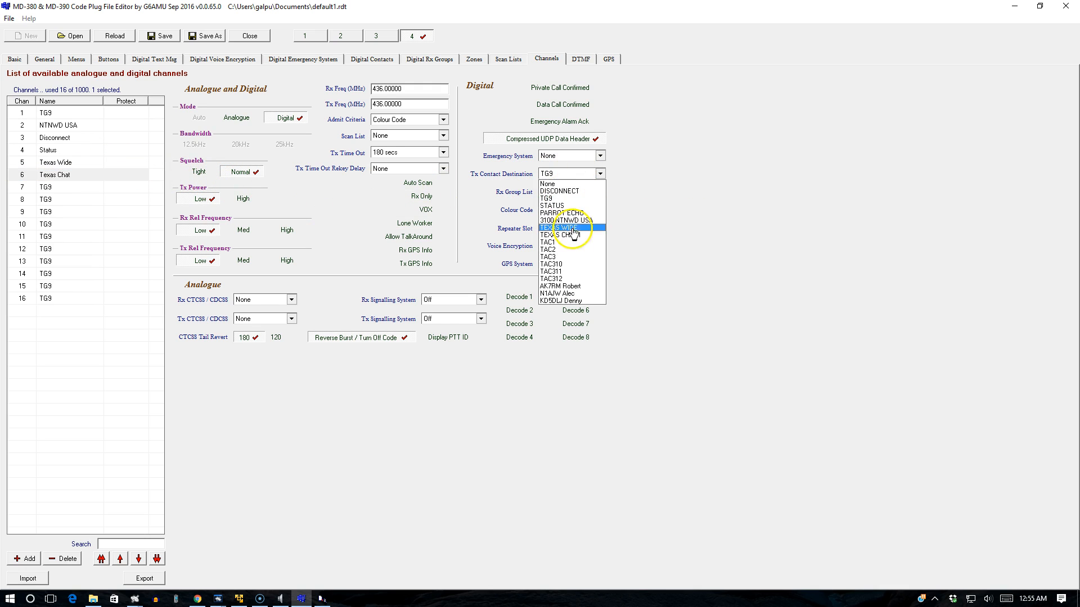
pyautogui.click(579, 235)
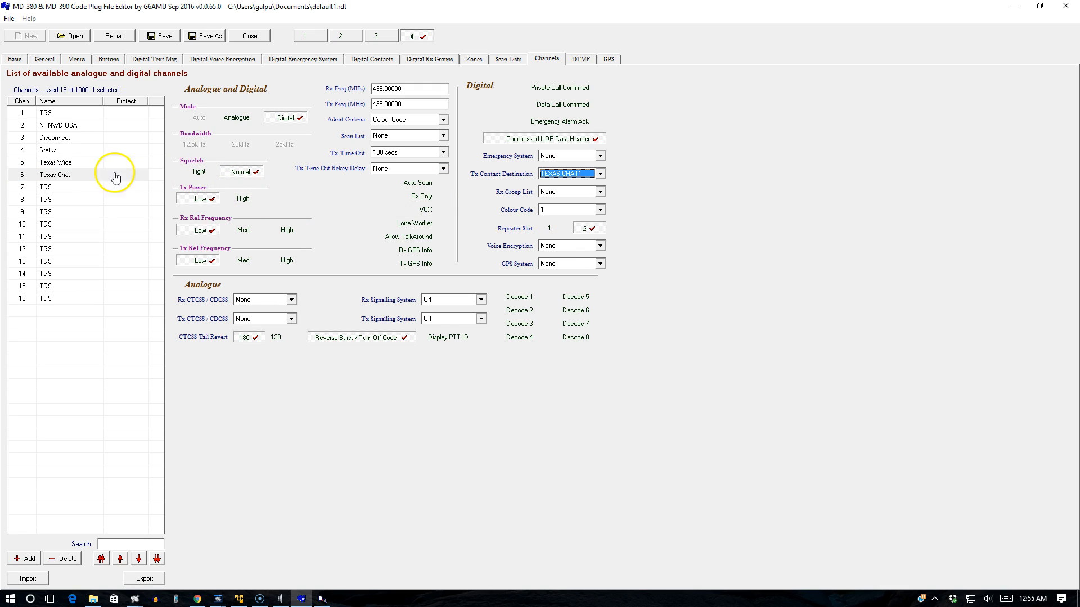
# - Rename channel 7 as TAC1 and set its Tx contact destination to TAC1
pyautogui.click(70, 190)
pyautogui.click(69, 187)
pyautogui.moveTo(70, 186); pyautogui.dragTo(41, 187)
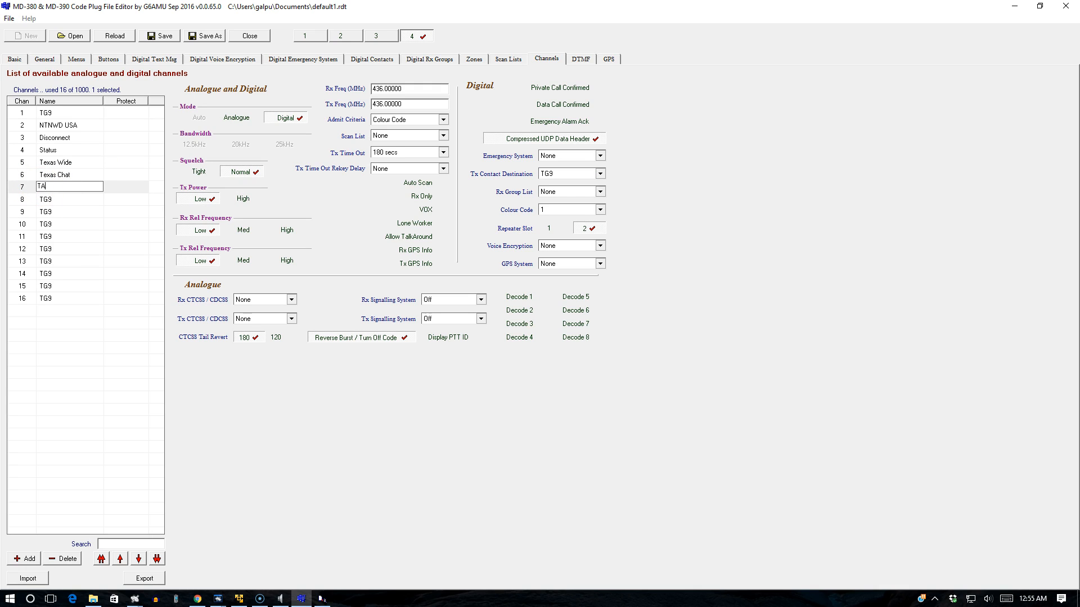
pyautogui.press('Return')
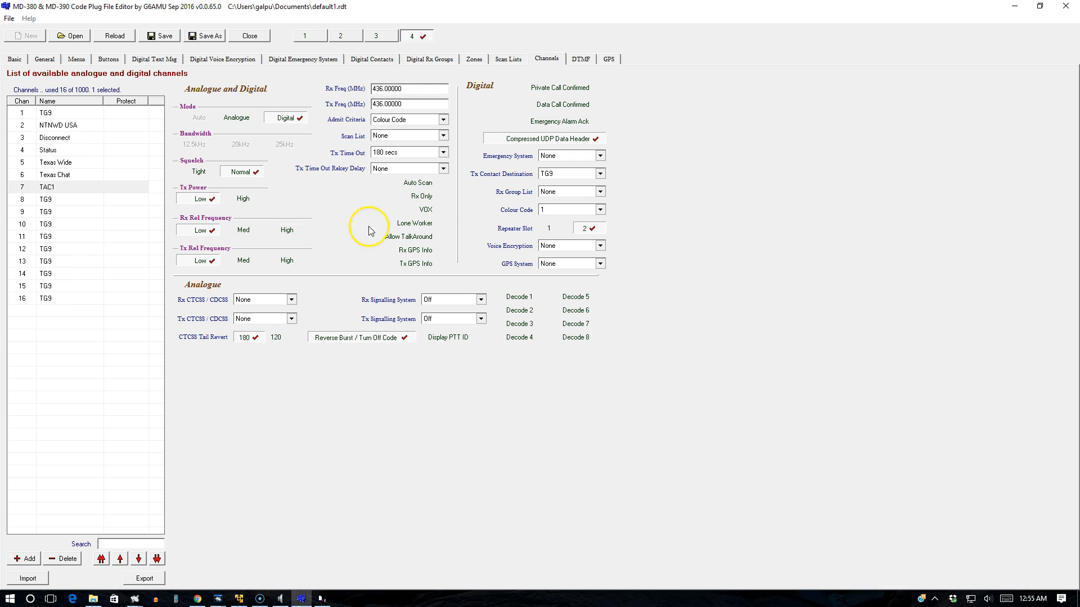
pyautogui.click(600, 173)
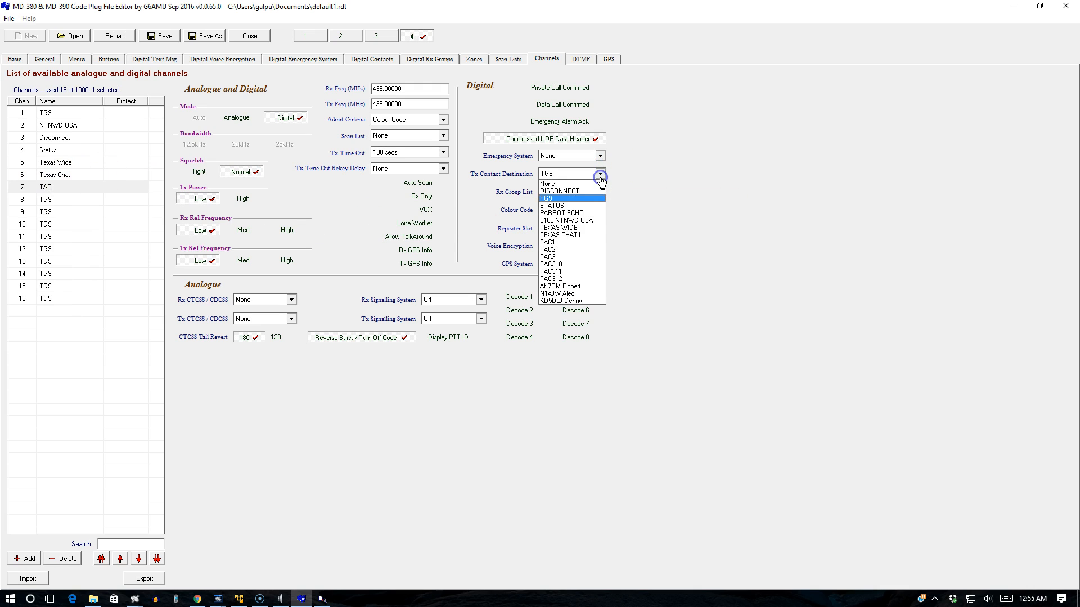
pyautogui.click(572, 244)
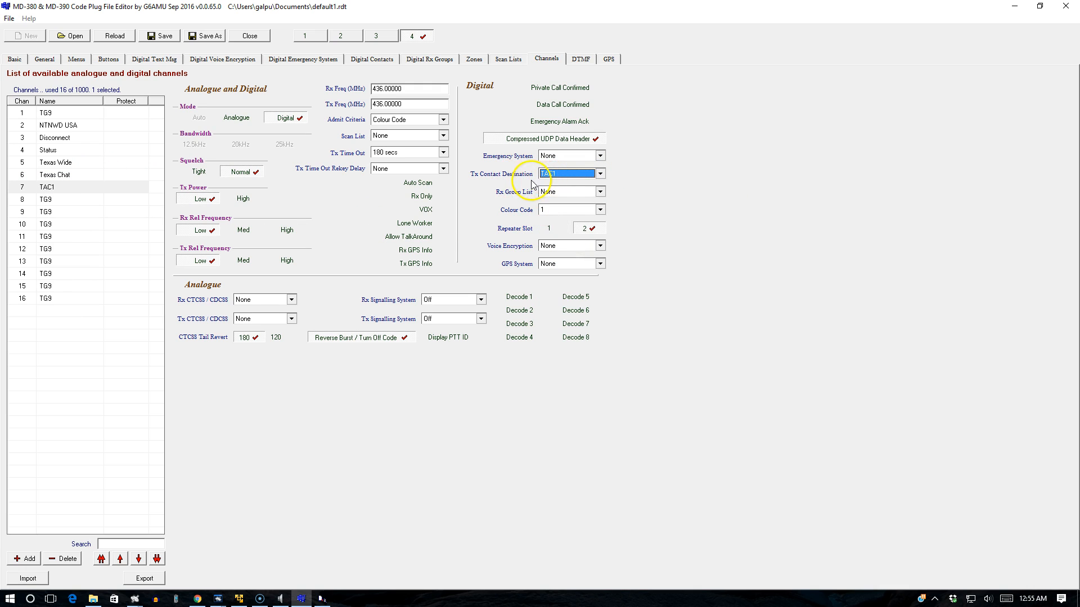
# - Rename channels 8 and 9 as TAC2 and TAC3, and set each one's Tx contact destination to the matching talk group
pyautogui.doubleClick(51, 199)
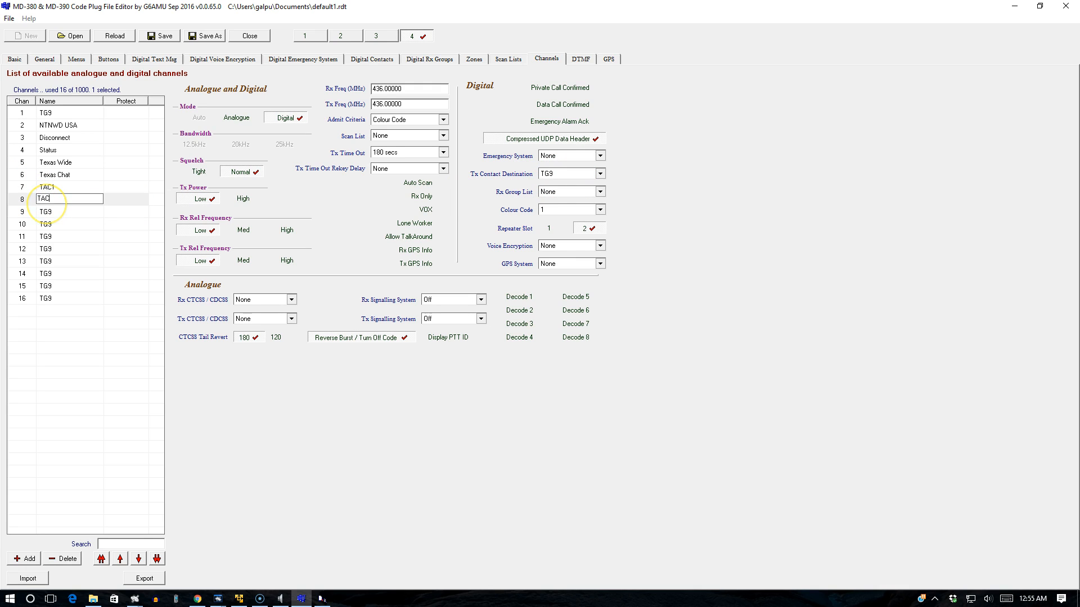
pyautogui.click(571, 175)
pyautogui.press('Escape')
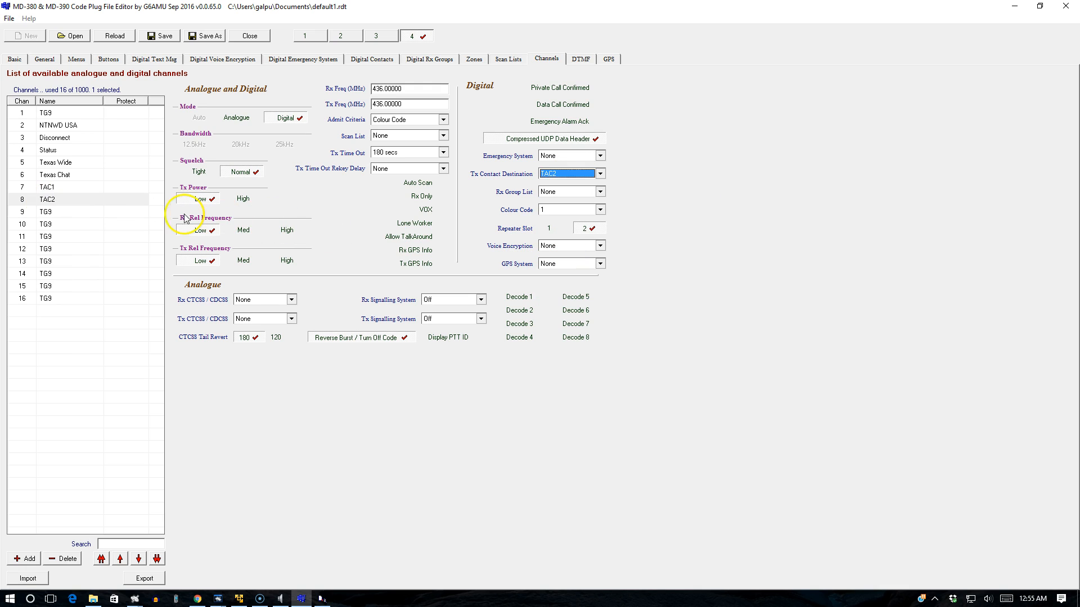
pyautogui.doubleClick(65, 211)
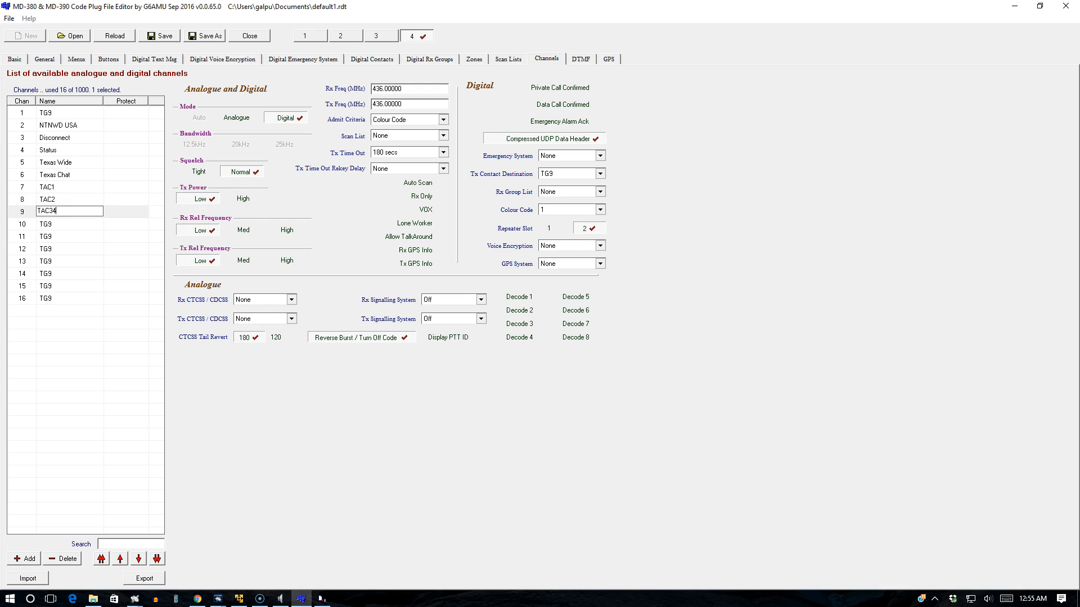
pyautogui.press('Return')
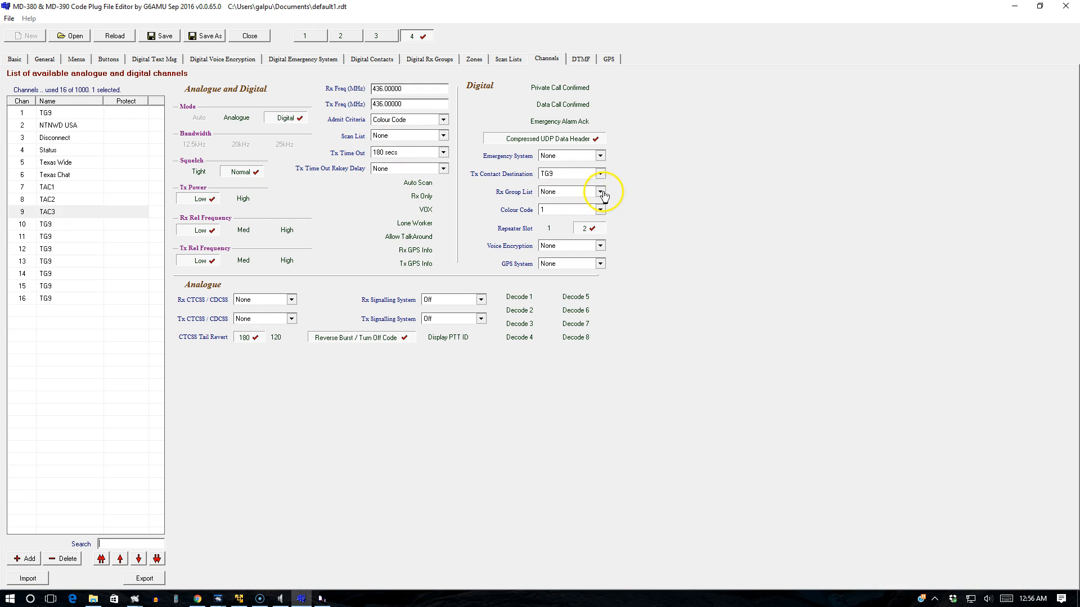
pyautogui.click(587, 173)
pyautogui.press('Escape')
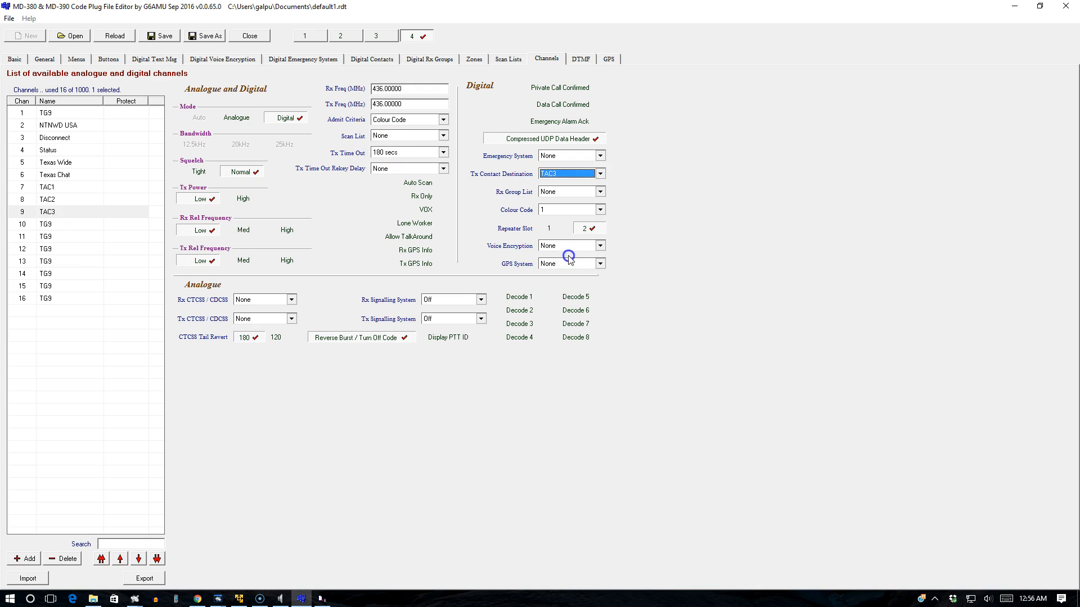
# - Rename channel 10 as TAC310 and set its Tx contact destination to TAC310
pyautogui.doubleClick(96, 225)
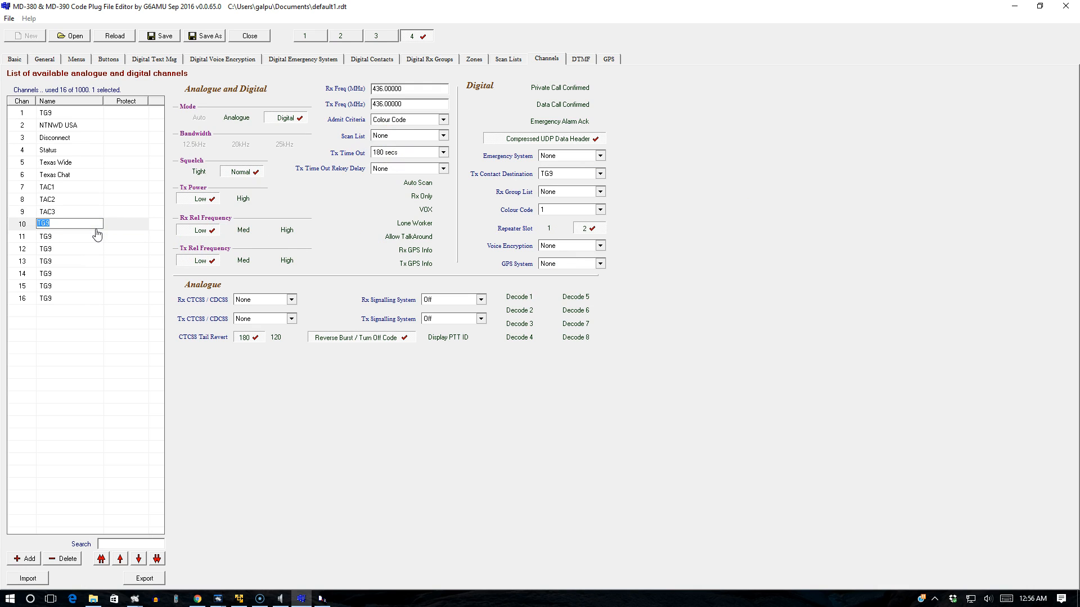
pyautogui.press('Return')
pyautogui.click(593, 174)
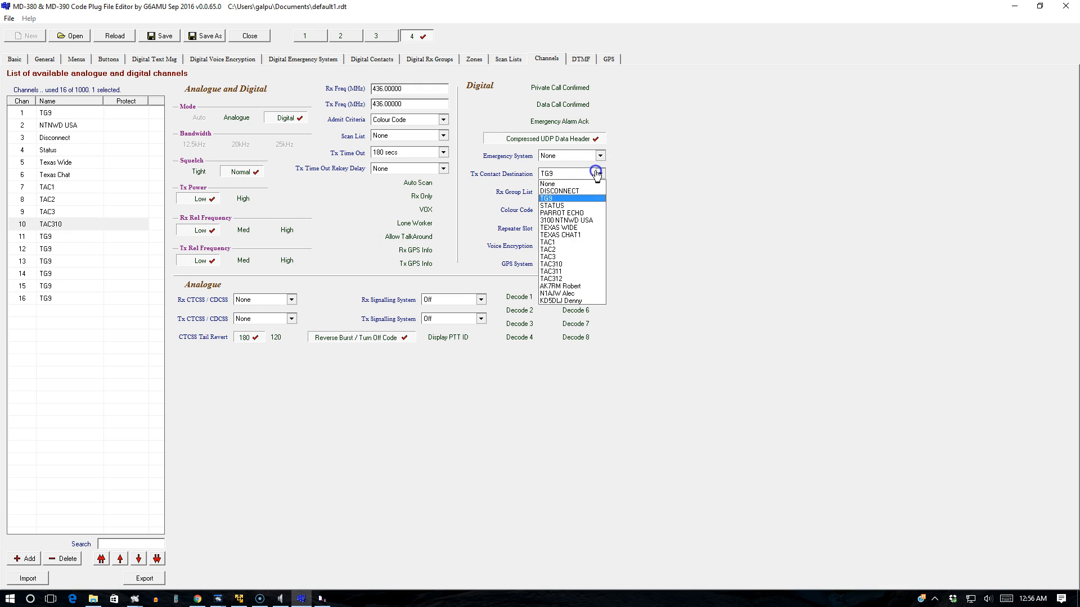
pyautogui.click(579, 264)
# - Rename channel 11 as TAC311 and set its Tx contact destination to TAC311
pyautogui.doubleClick(75, 237)
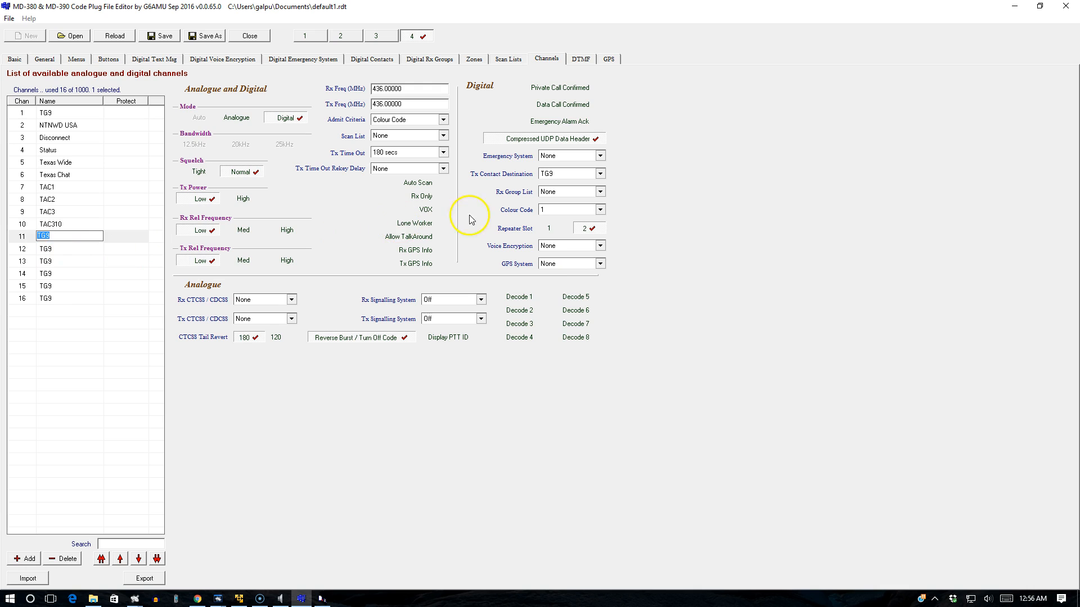
pyautogui.write('TAC311')
pyautogui.press('Return')
pyautogui.click(600, 174)
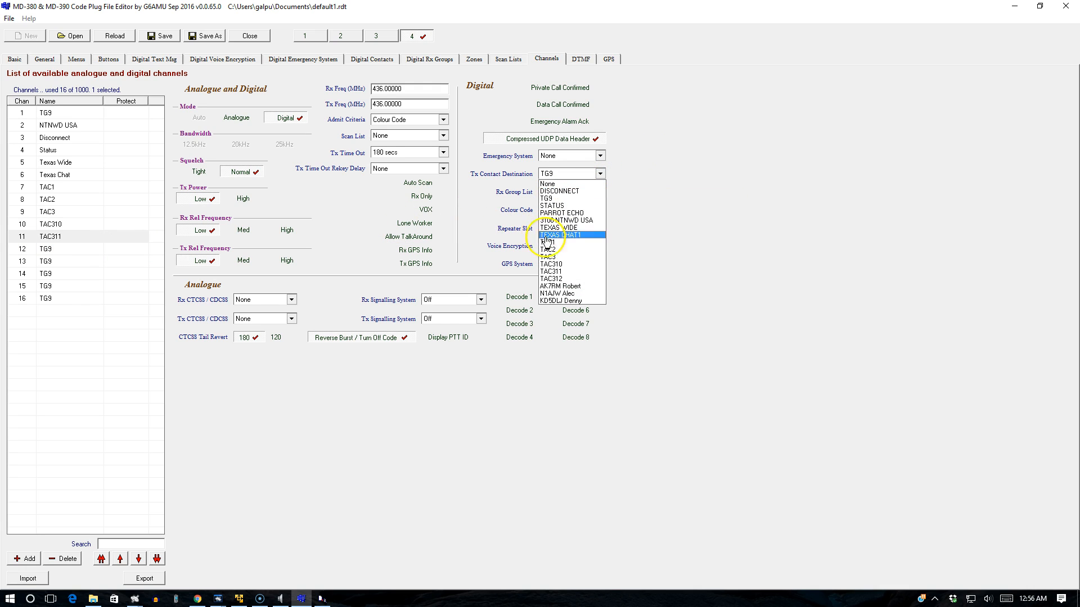
pyautogui.click(563, 271)
# - Rename channel 12 as TAC312 and set its Tx contact destination to TAC312
pyautogui.click(66, 251)
pyautogui.click(66, 251)
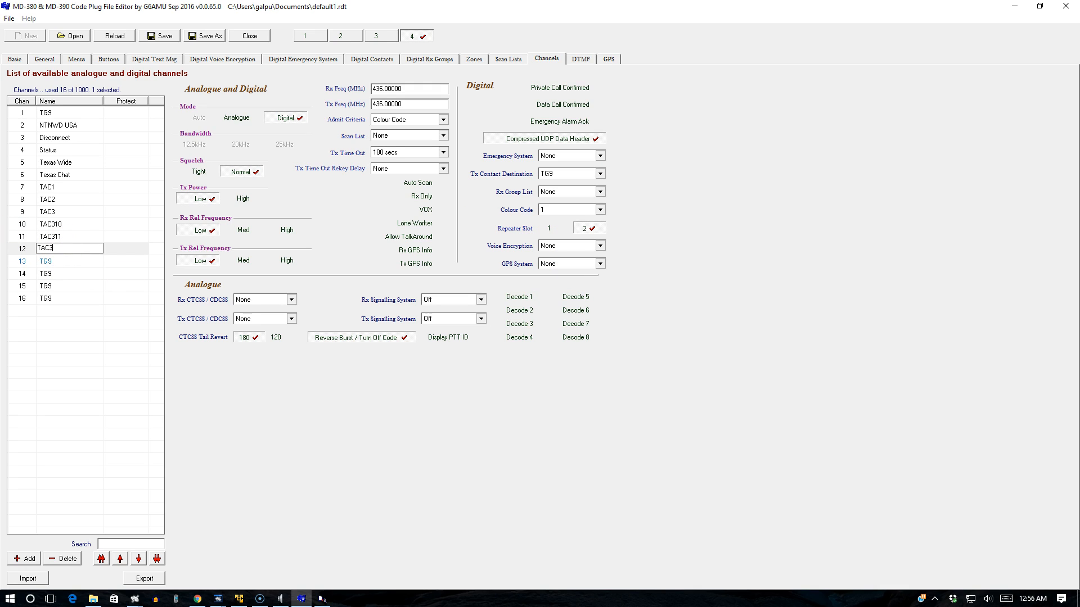
pyautogui.write('TAC312')
pyautogui.press('Return')
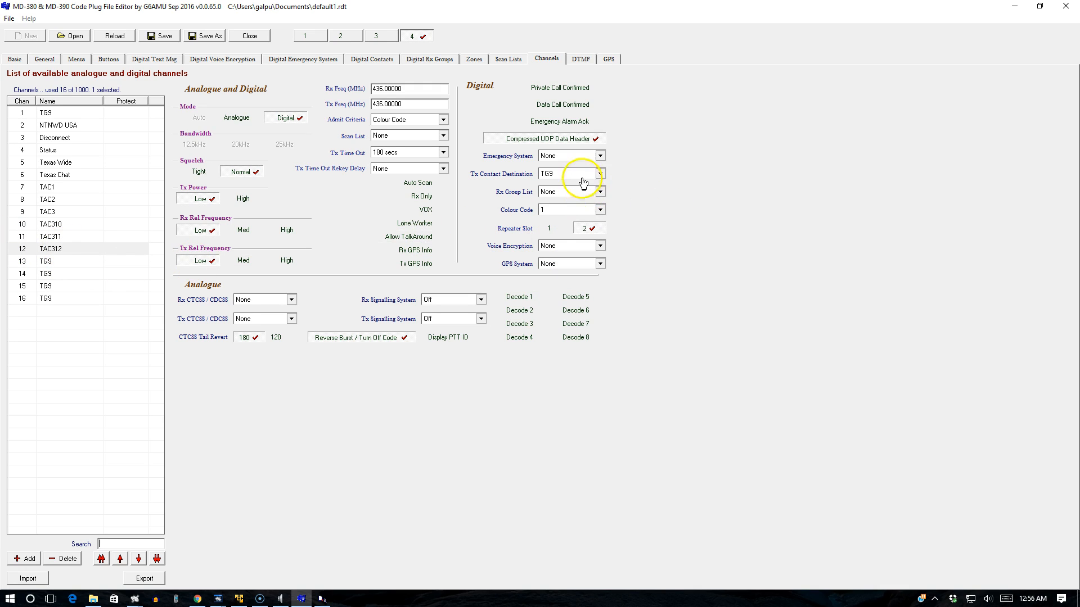
pyautogui.click(600, 174)
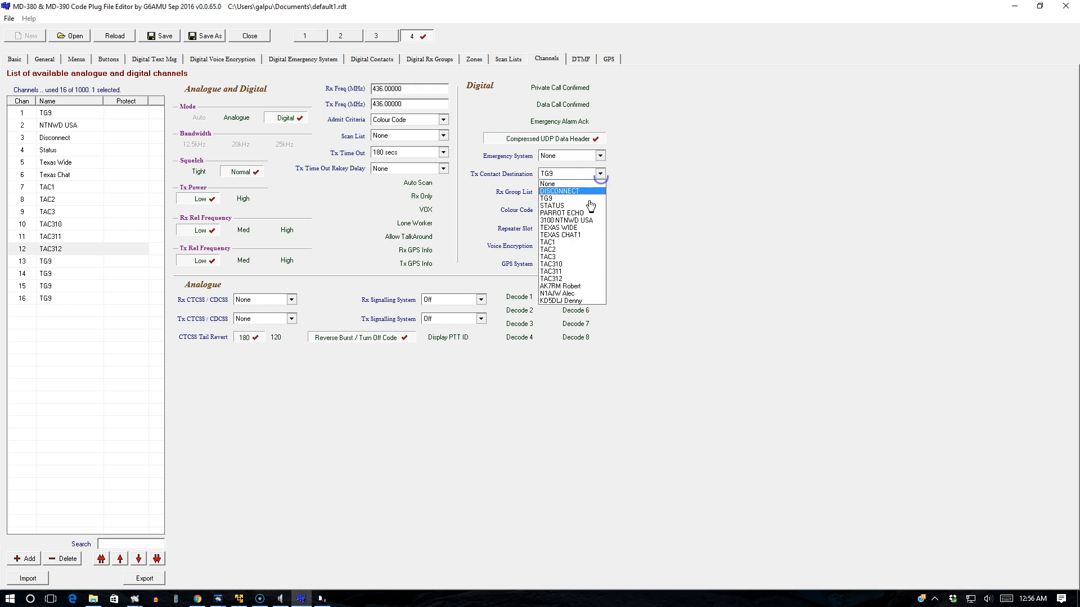
pyautogui.click(566, 279)
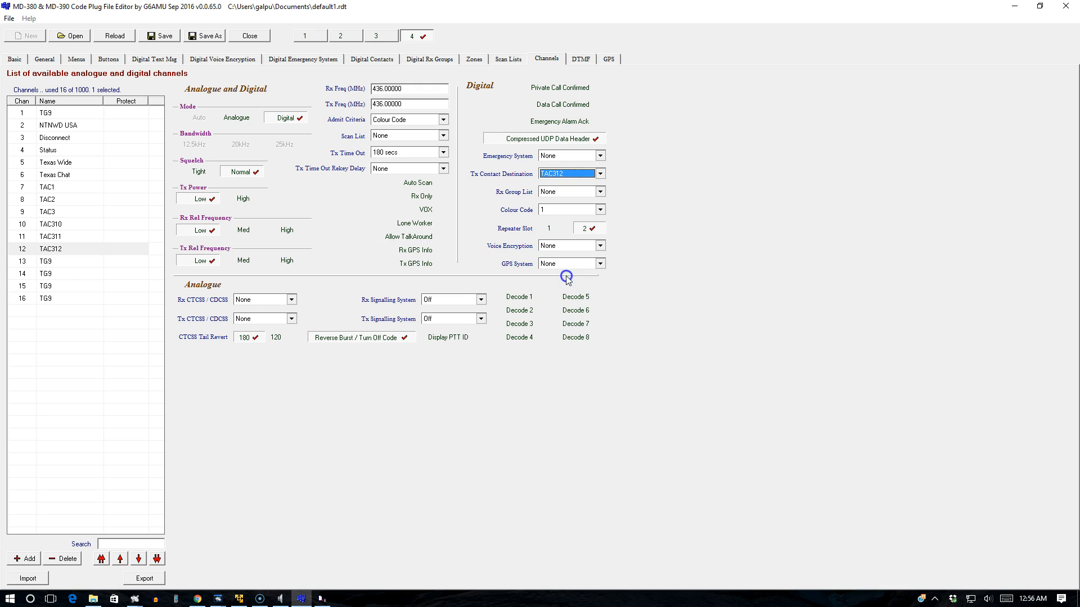
# - Rename channel 13 as PARROT ECHO and set its Tx contact destination to PARROT ECHO
pyautogui.click(60, 265)
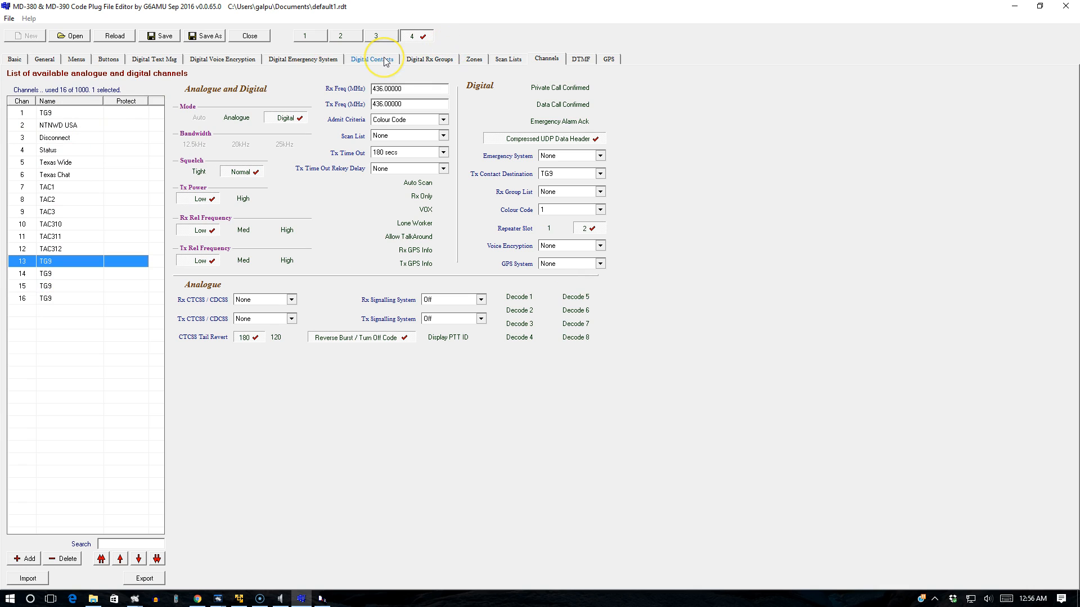
pyautogui.click(600, 173)
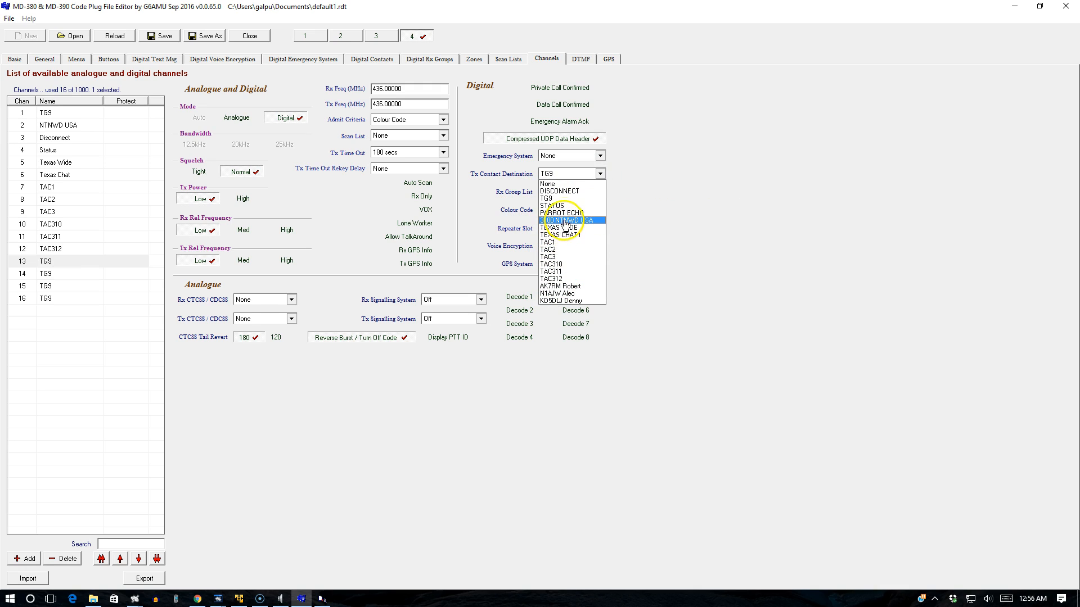
pyautogui.click(644, 179)
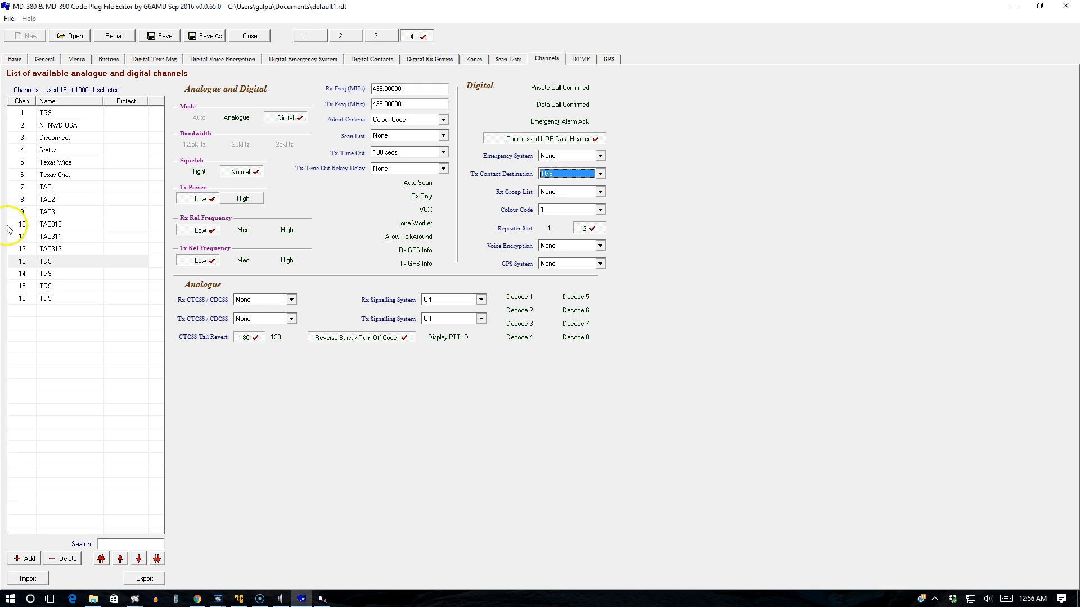
pyautogui.click(63, 262)
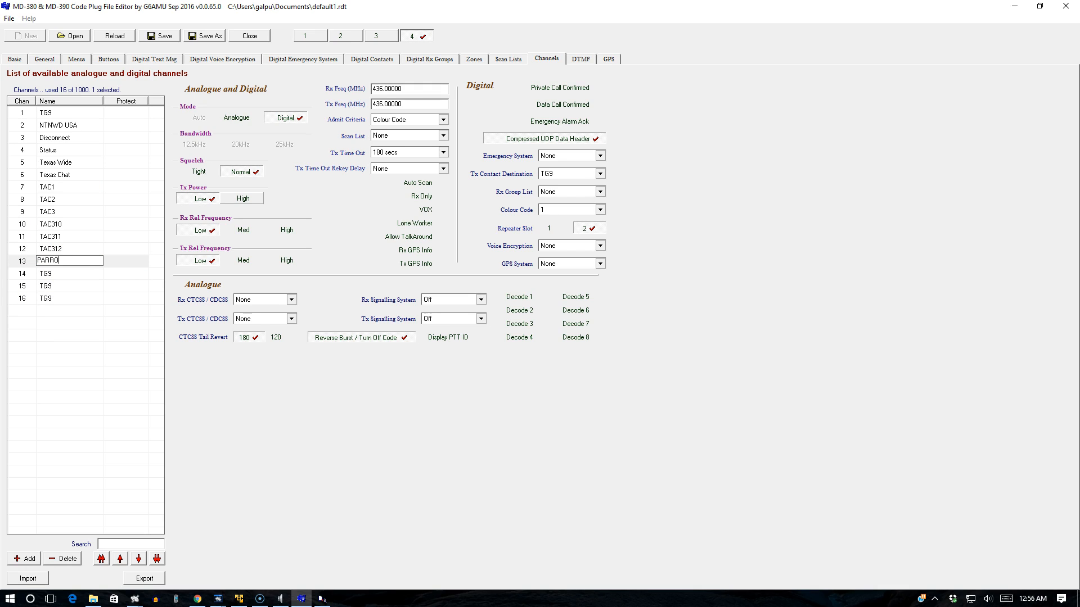
pyautogui.press('Return')
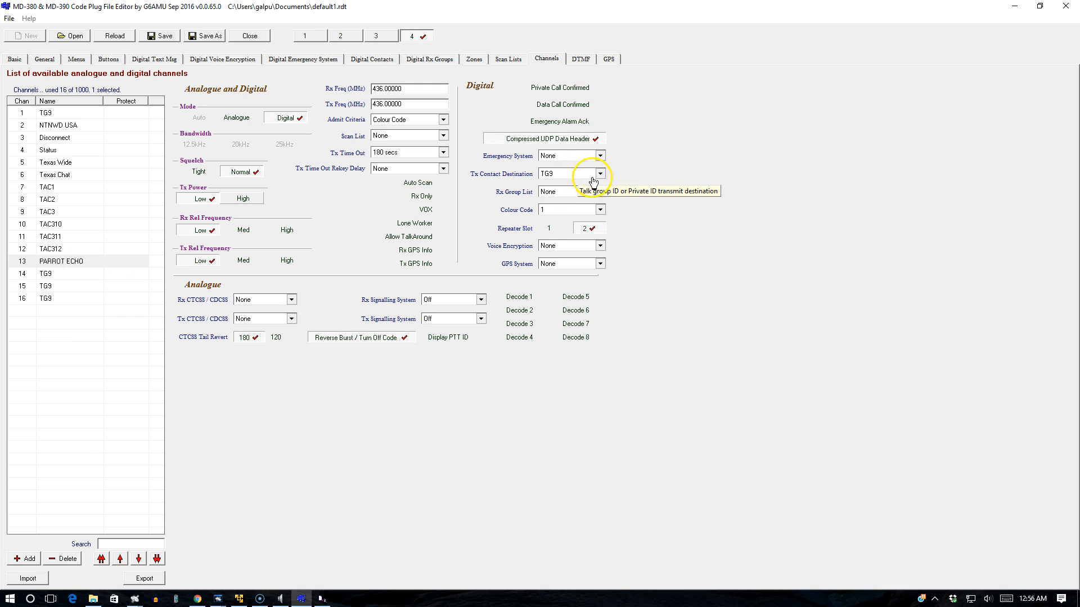
pyautogui.click(598, 174)
pyautogui.click(581, 213)
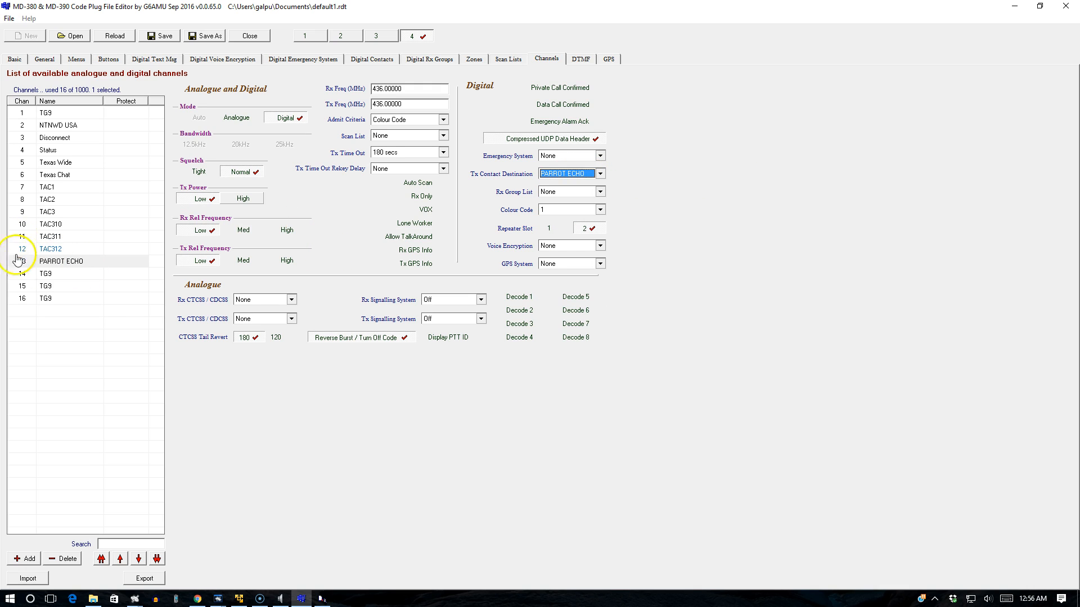
# - Rename channel 14 with the call sign of the last listed contact and set that contact as its Tx contact destination
pyautogui.doubleClick(60, 277)
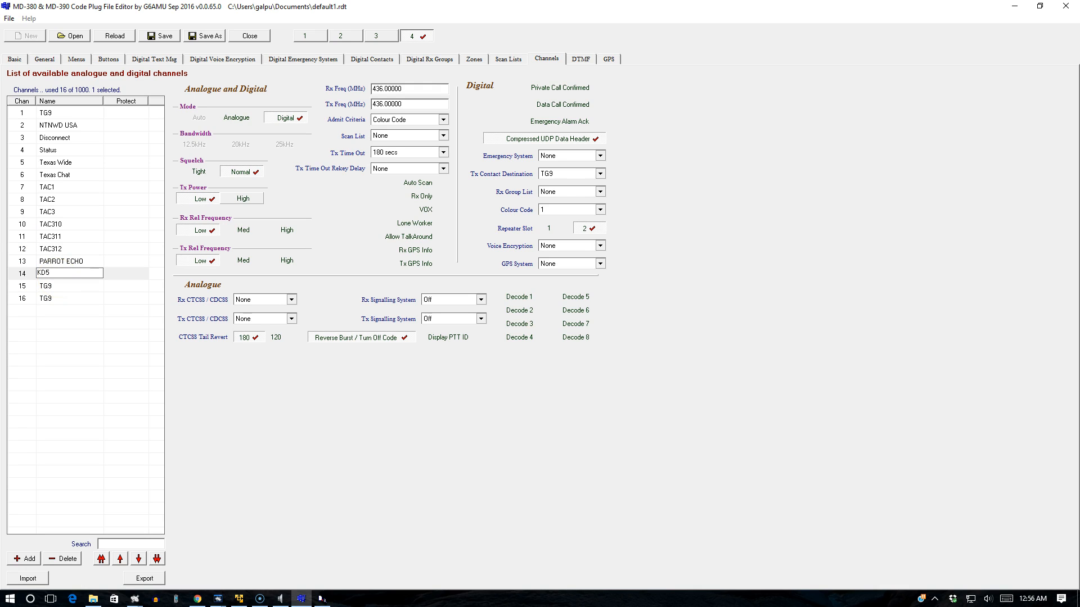
pyautogui.press('Return')
pyautogui.click(58, 278)
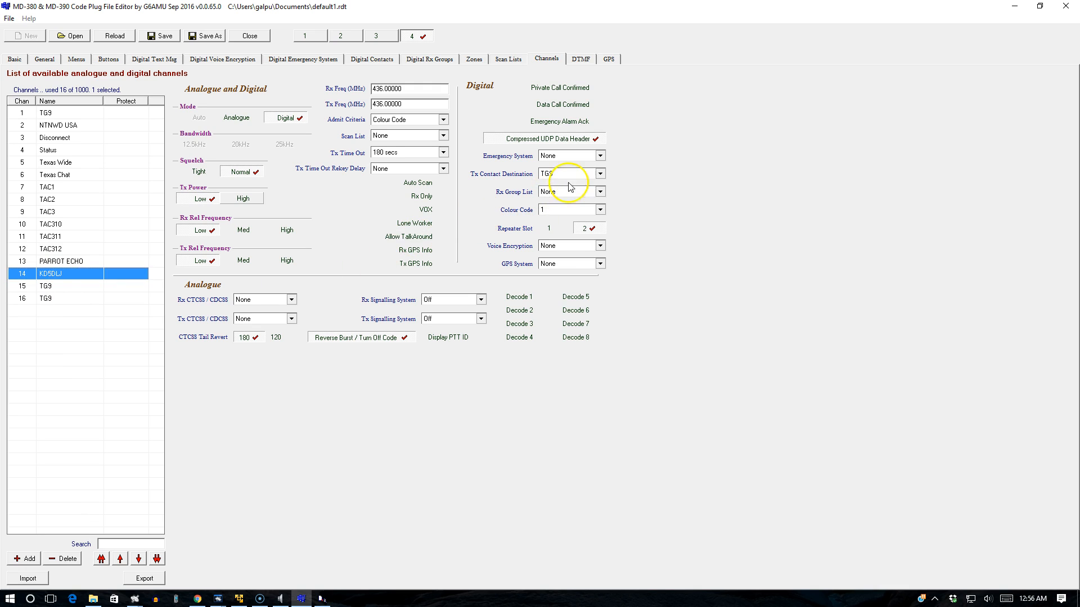
pyautogui.click(599, 173)
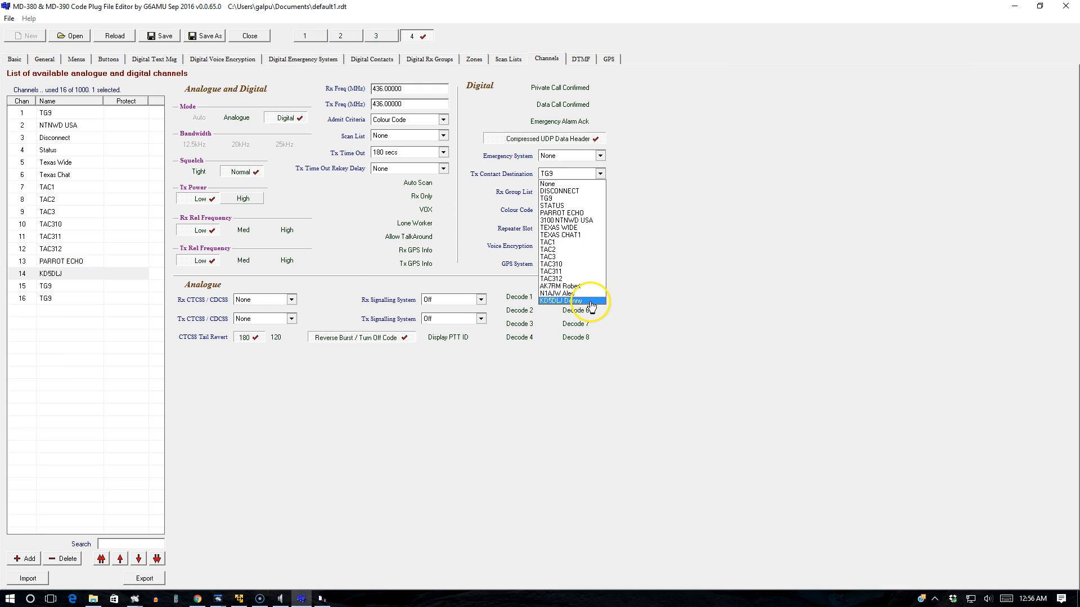
pyautogui.click(591, 302)
# - Rename channel 15 with the second-to-last contact's call sign and set that contact as its Tx contact destination
pyautogui.doubleClick(85, 286)
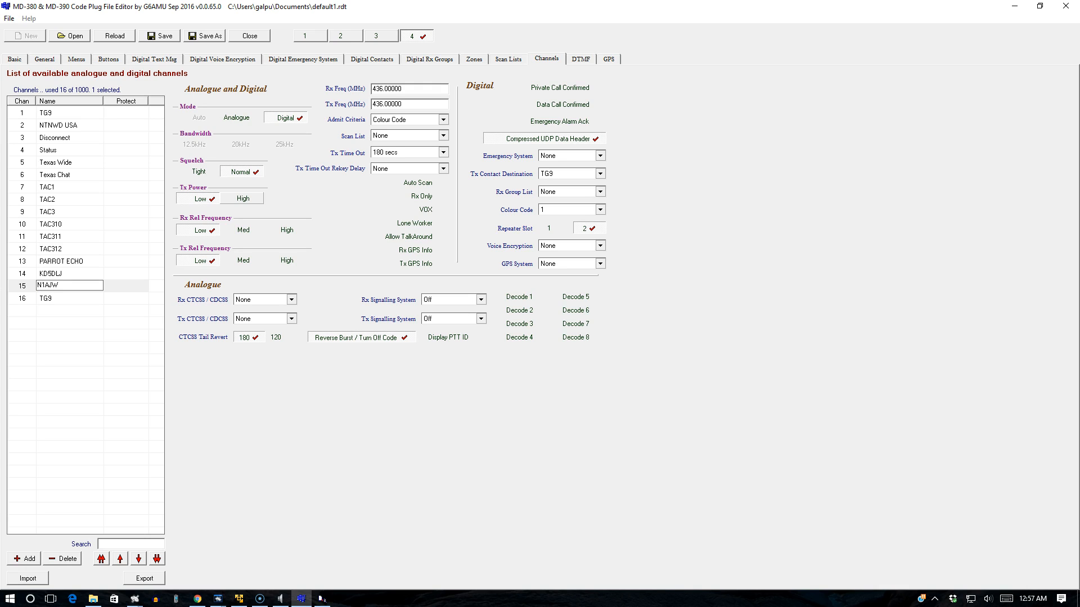
pyautogui.press('Return')
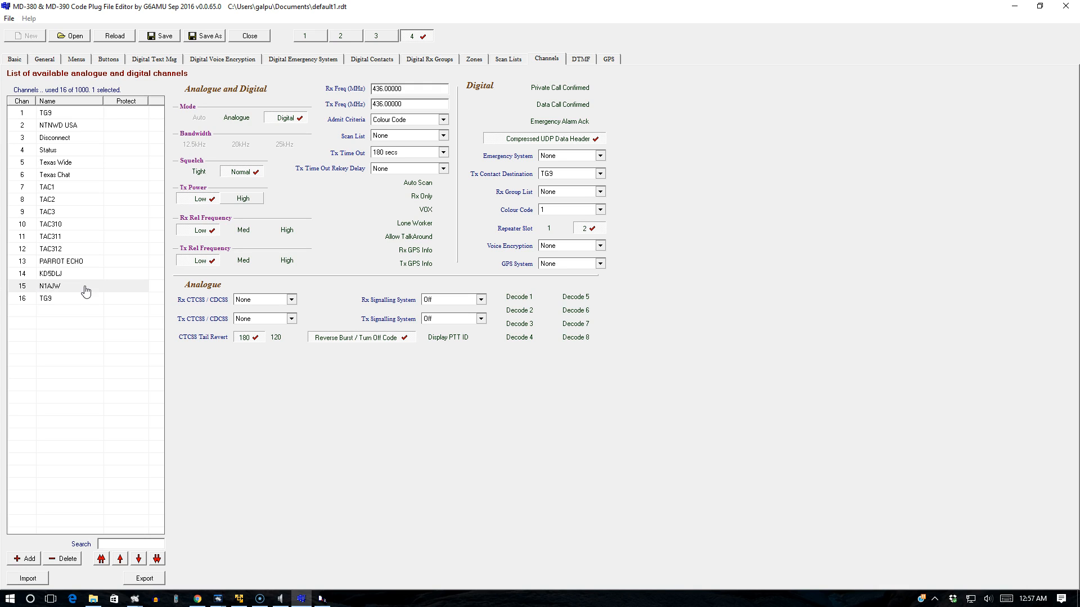
pyautogui.click(600, 174)
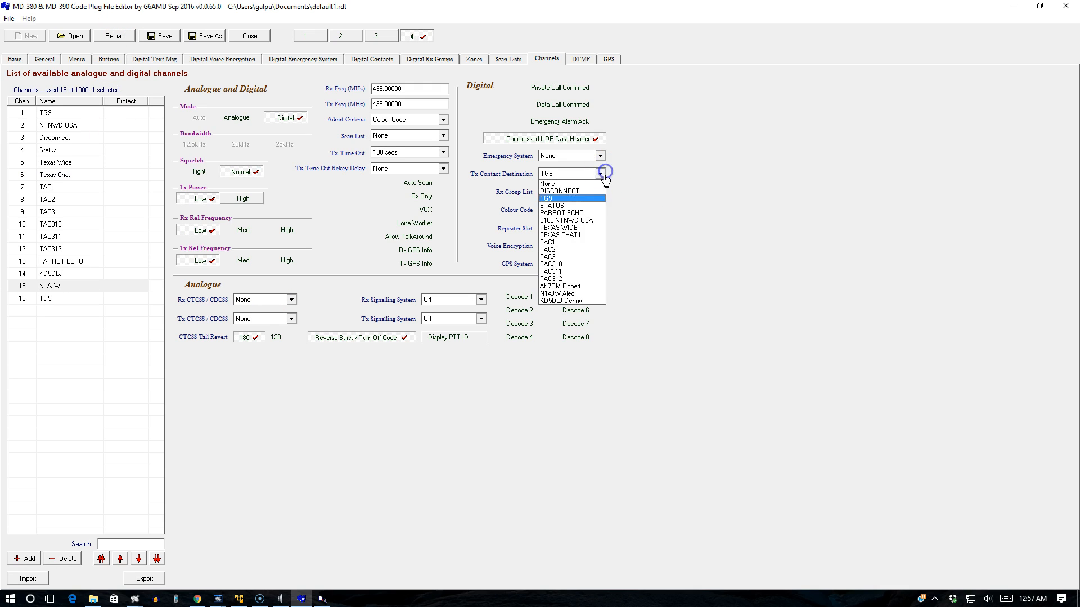
pyautogui.click(595, 294)
# - Rename channel 16 with the third-to-last contact's call sign and set that contact as its Tx contact destination
pyautogui.doubleClick(87, 299)
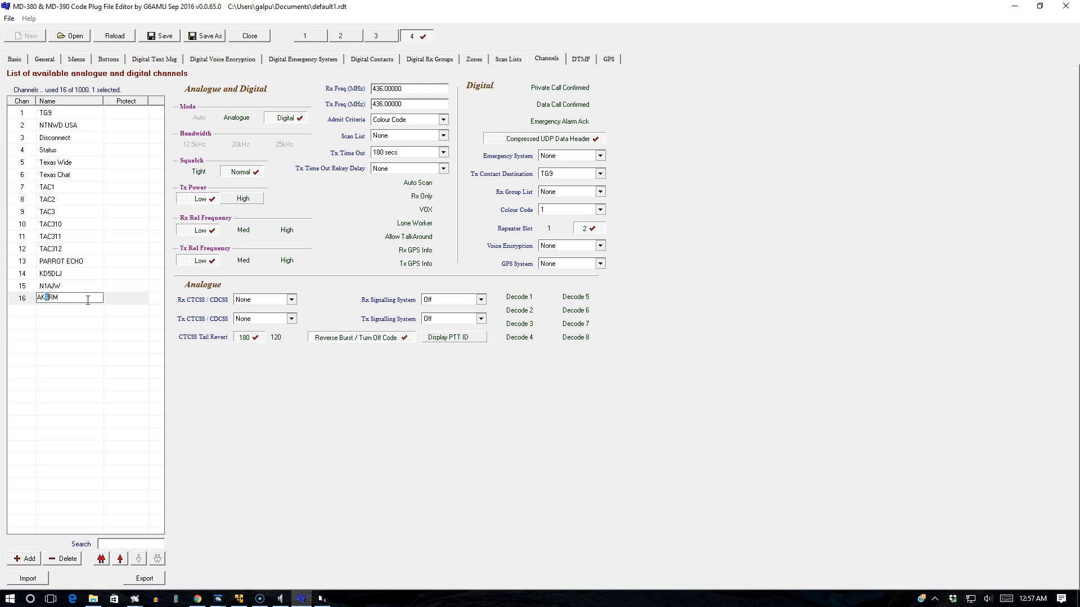
pyautogui.press('Return')
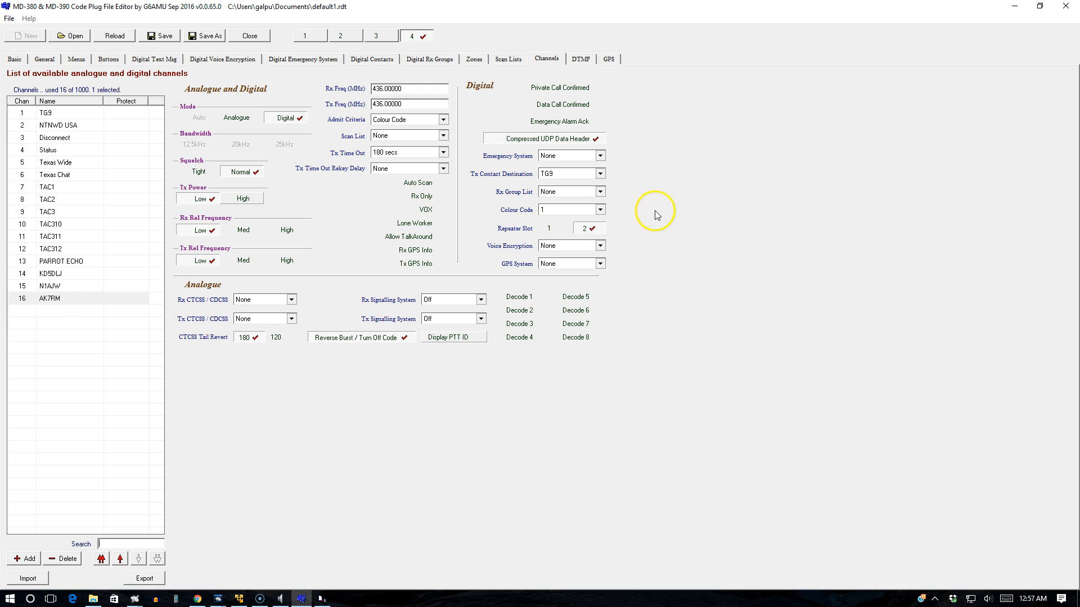
pyautogui.click(600, 174)
pyautogui.click(582, 286)
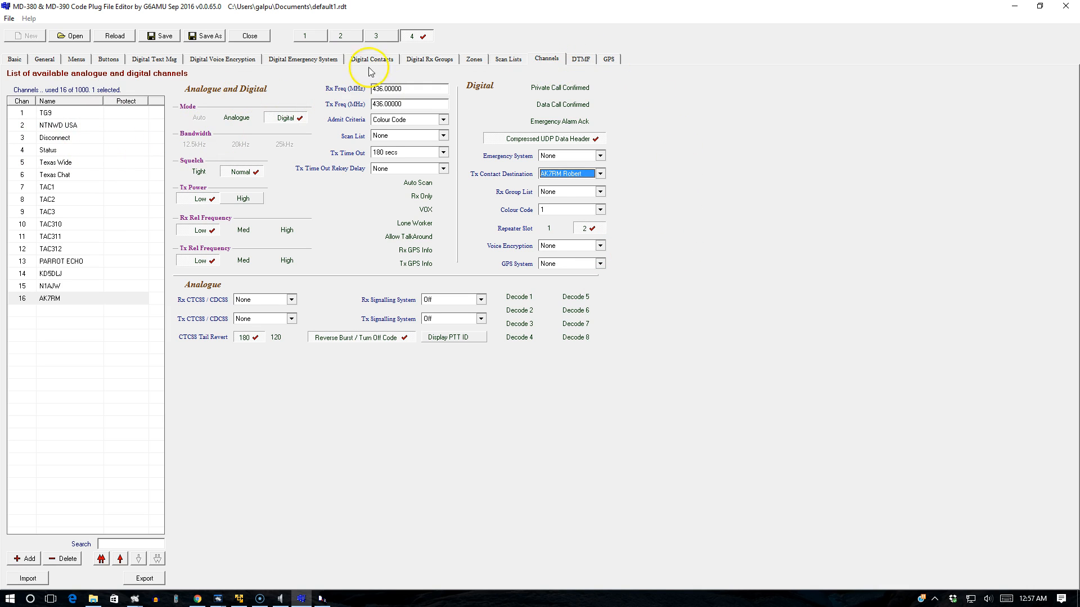
# - Check Zone1's available channels and members, and return to the channel list to compare
pyautogui.click(474, 60)
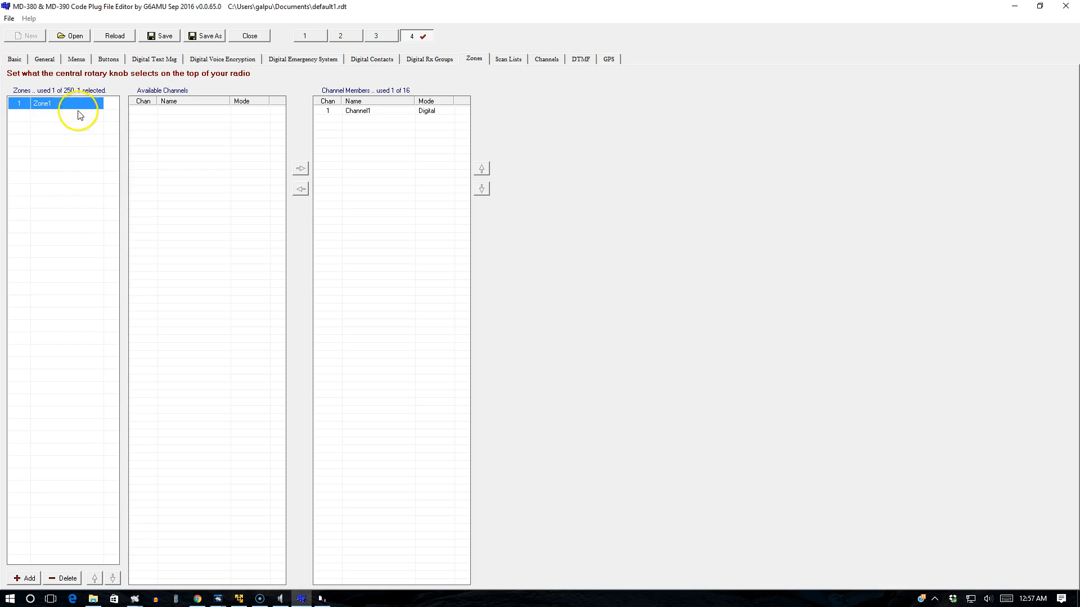
pyautogui.click(40, 105)
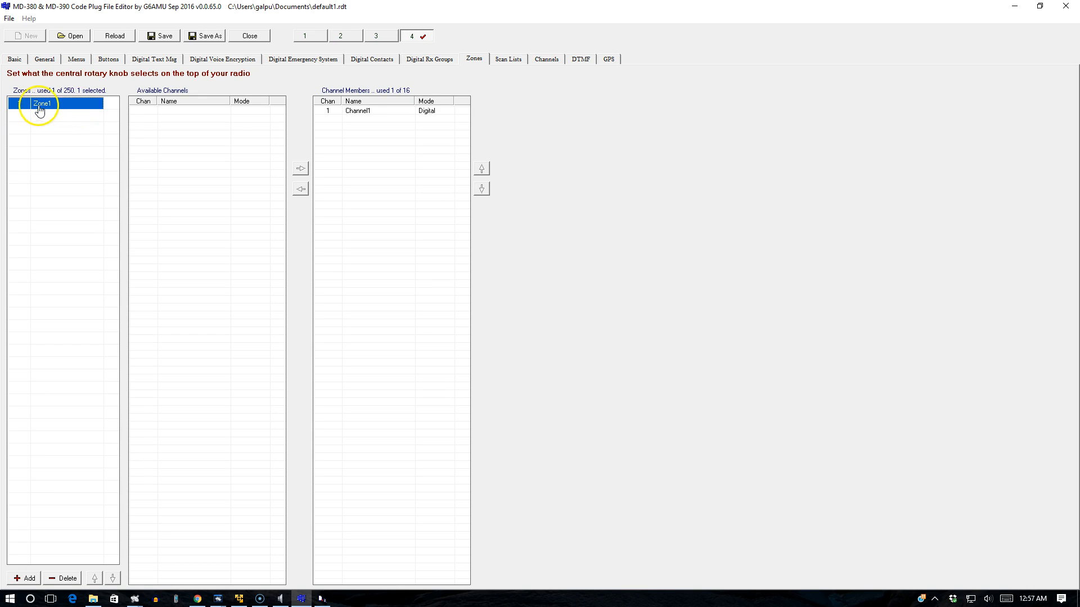
pyautogui.click(82, 109)
pyautogui.click(546, 59)
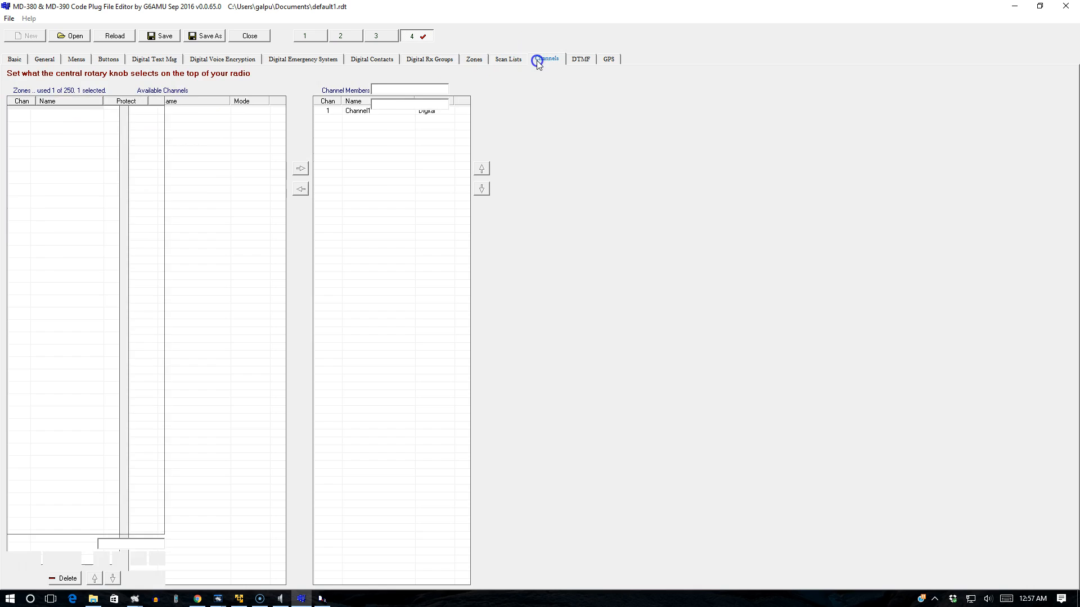
pyautogui.click(88, 331)
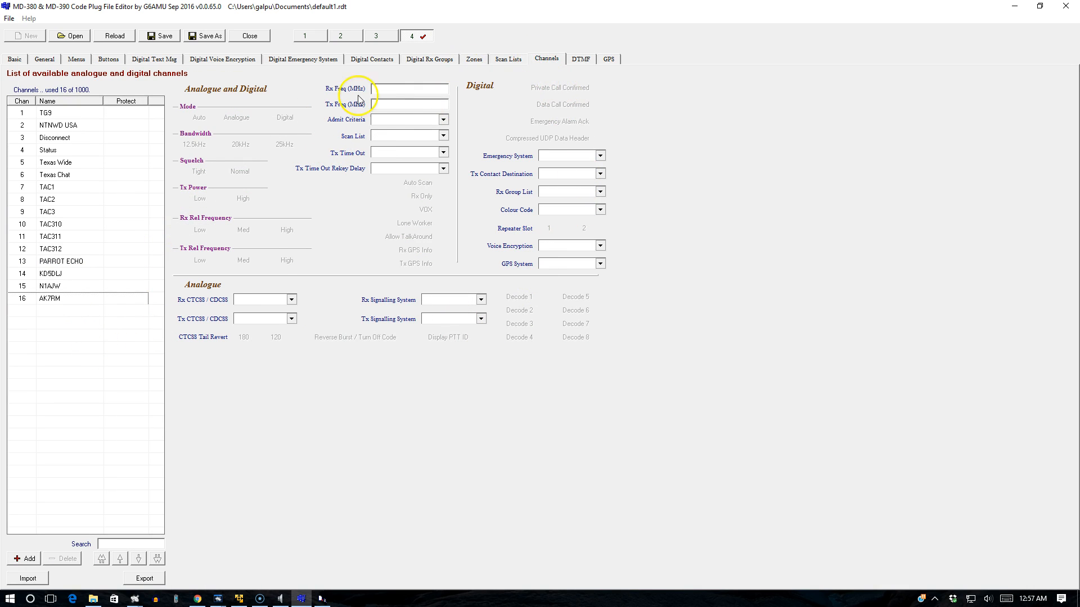
# - Select Zone1 in the zone settings and remove TG9 from its channel members
pyautogui.click(472, 60)
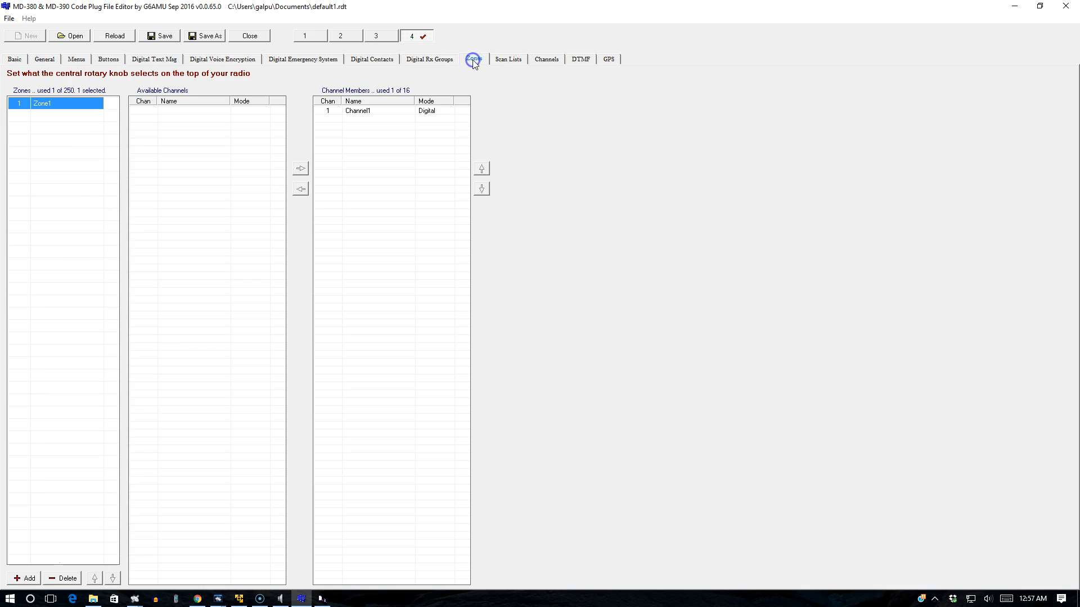
pyautogui.click(46, 124)
pyautogui.click(49, 106)
pyautogui.click(61, 123)
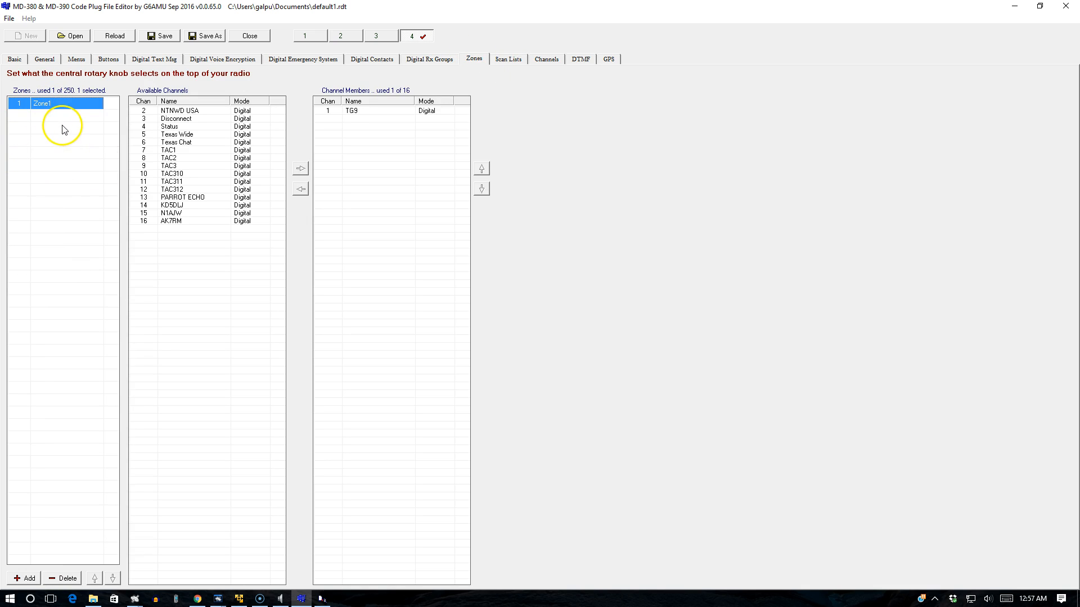
pyautogui.click(58, 107)
pyautogui.click(352, 110)
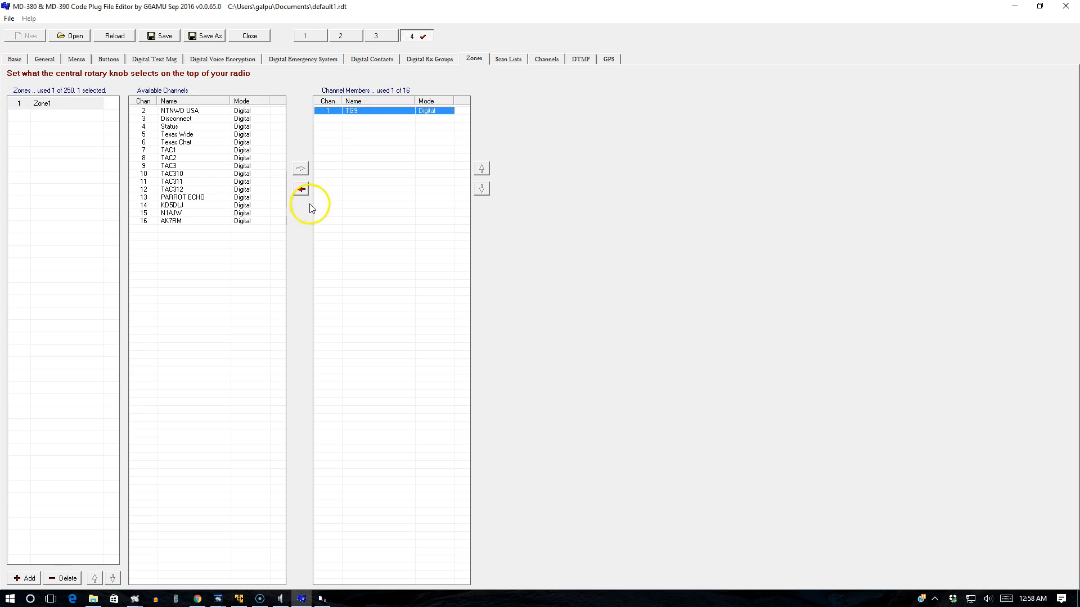
pyautogui.click(300, 190)
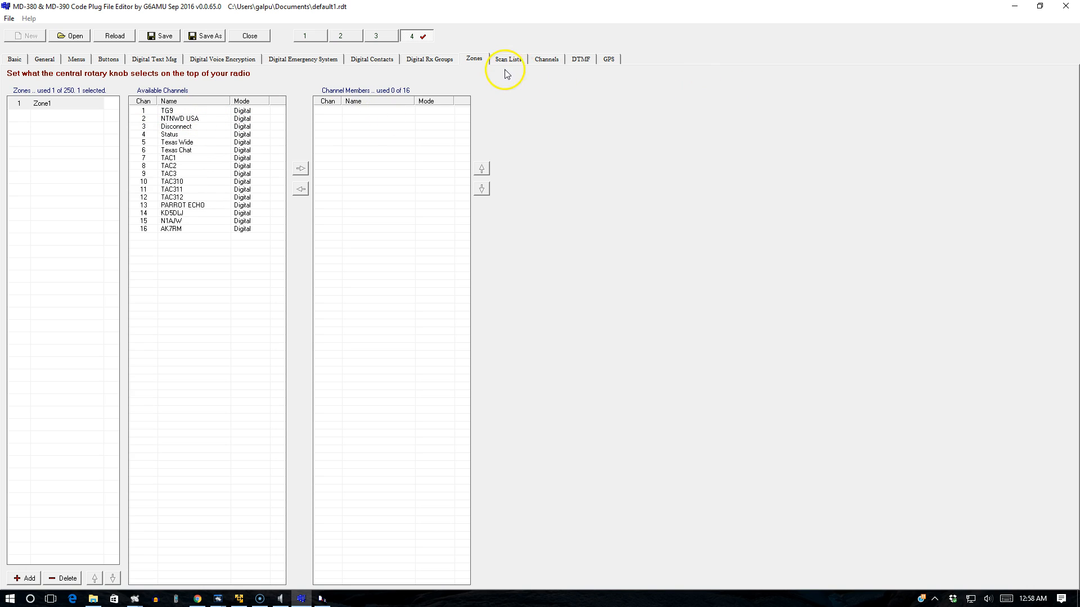
# - Compare the zone's available channels with the channel list and add channels 1 to 13, TG9 through PARROT ECHO, to Zone1
pyautogui.click(547, 59)
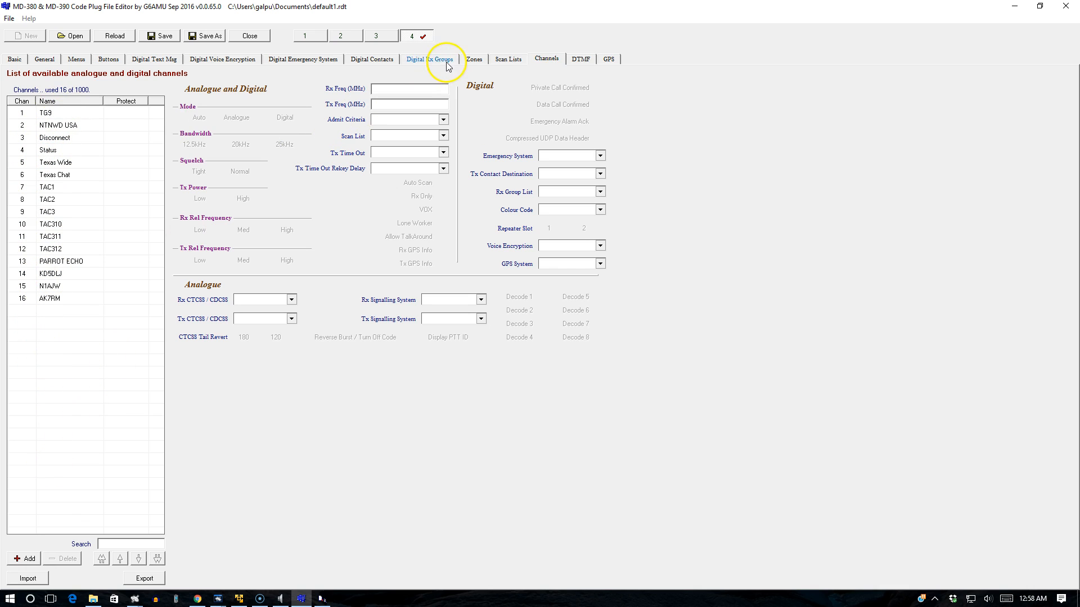
pyautogui.click(476, 60)
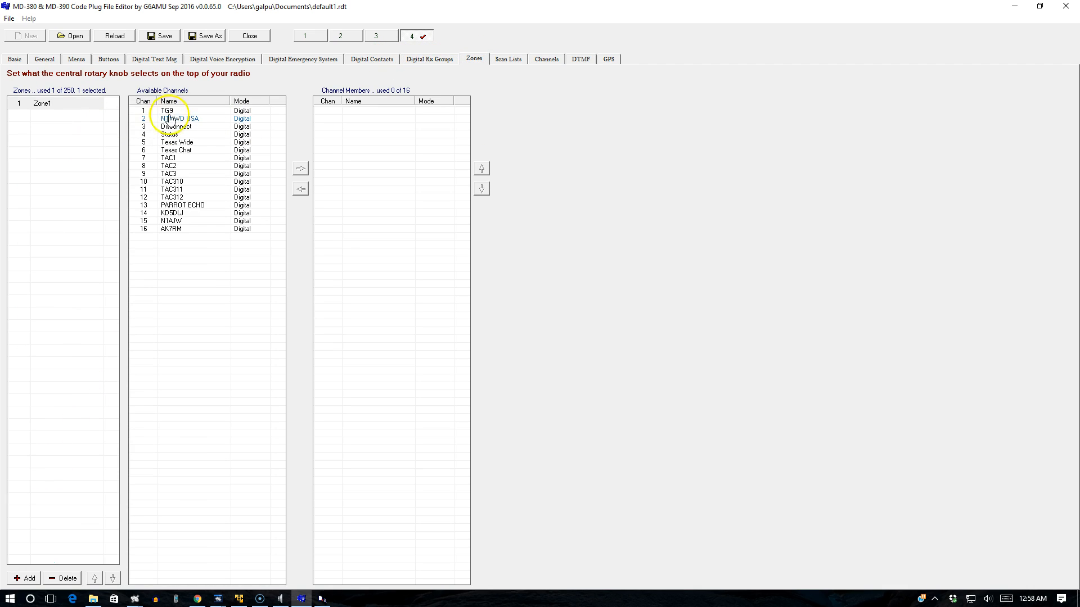
pyautogui.click(550, 59)
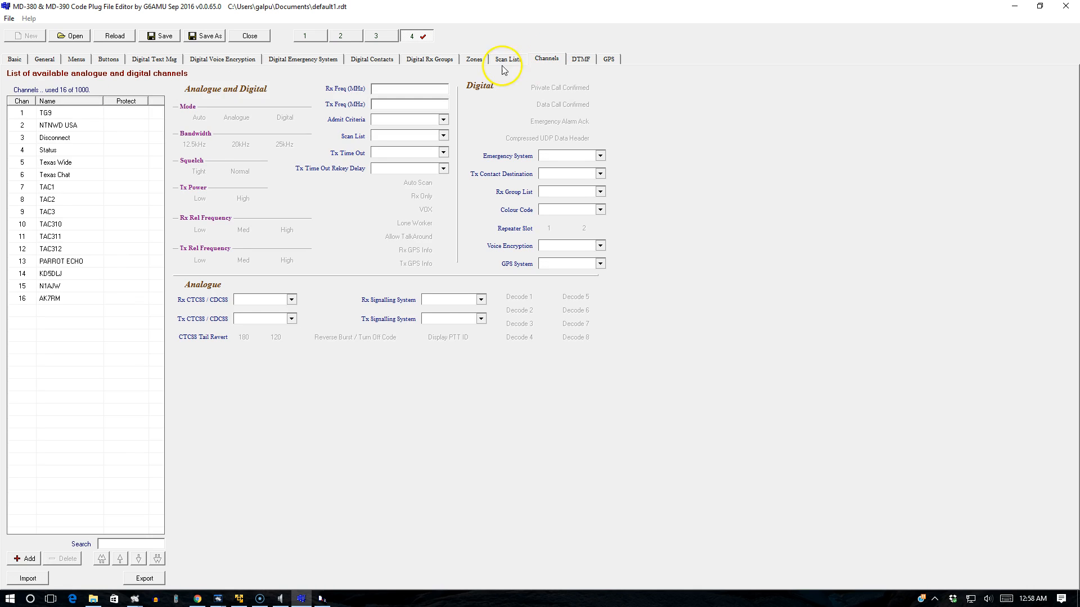
pyautogui.click(471, 61)
pyautogui.click(185, 112)
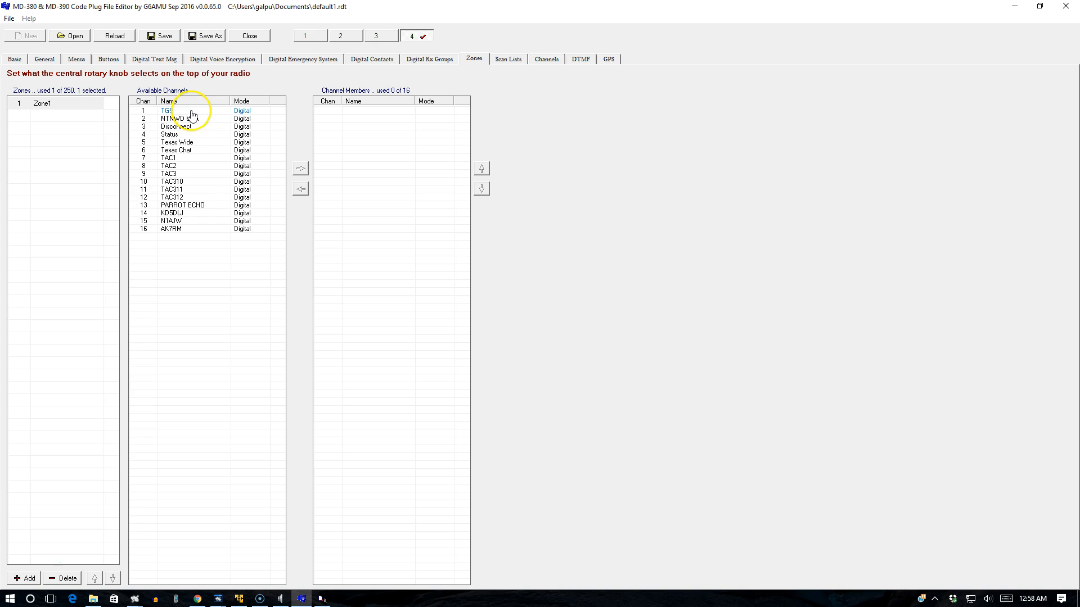
pyautogui.click(192, 112)
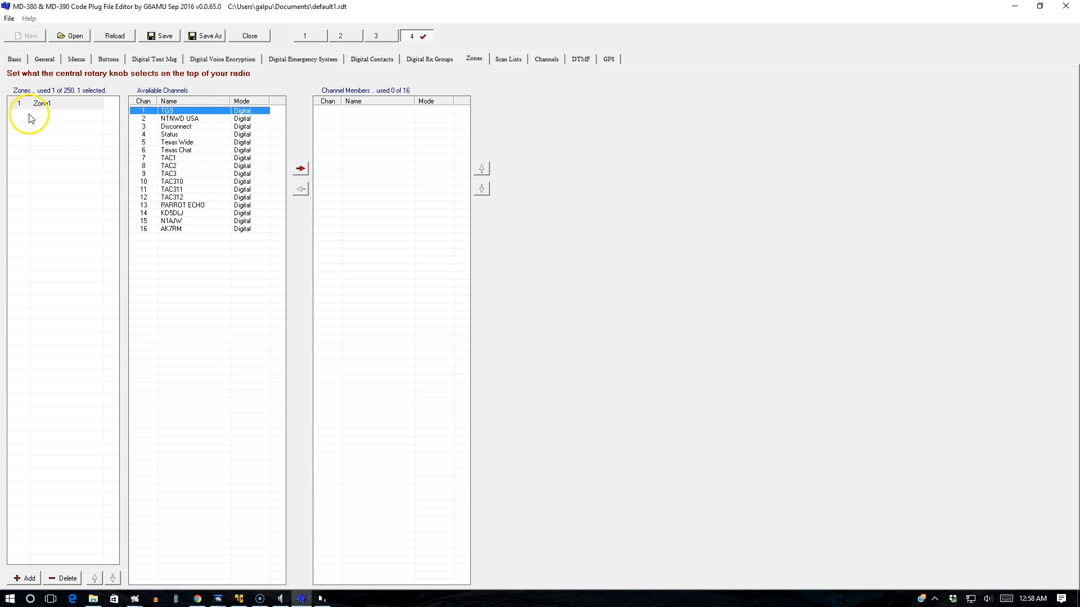
pyautogui.keyDown('shift'); pyautogui.click(203, 207); pyautogui.keyUp('shift')
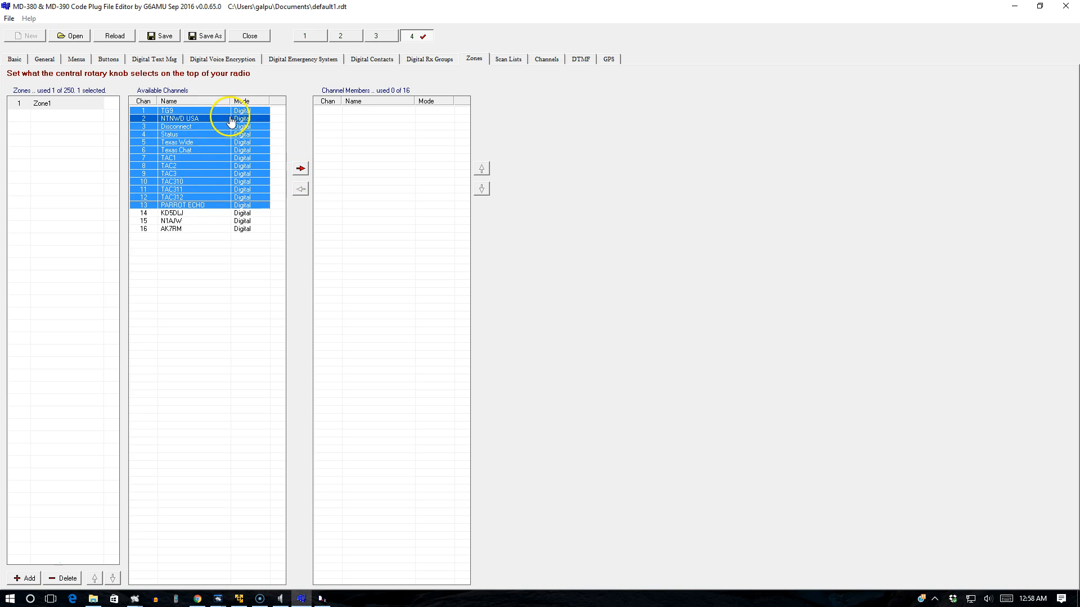
pyautogui.click(302, 170)
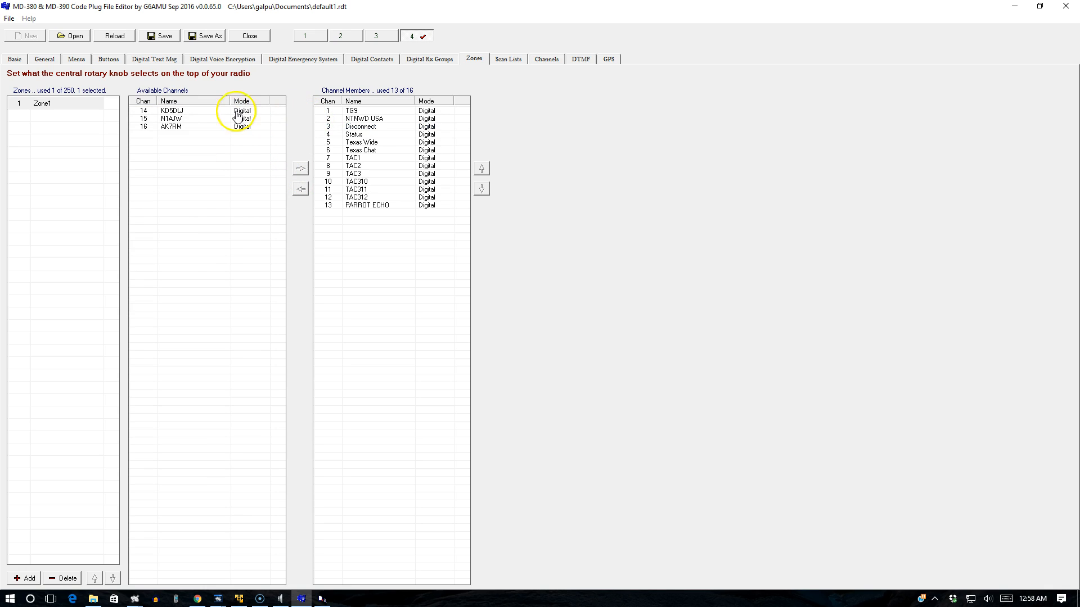
# - Add a second zone and name it Private Chats
pyautogui.click(44, 123)
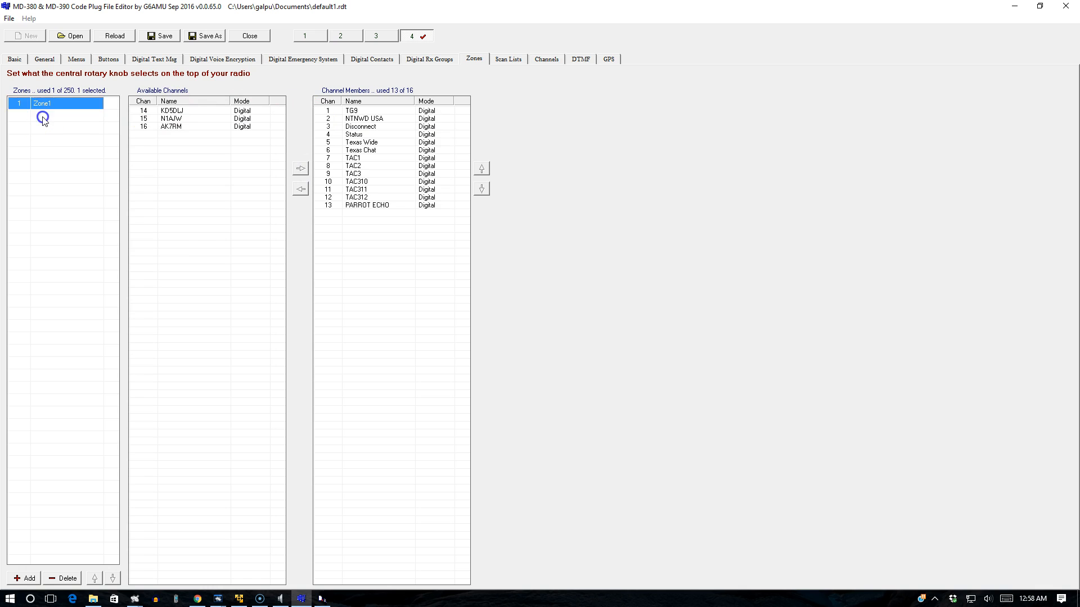
pyautogui.click(26, 578)
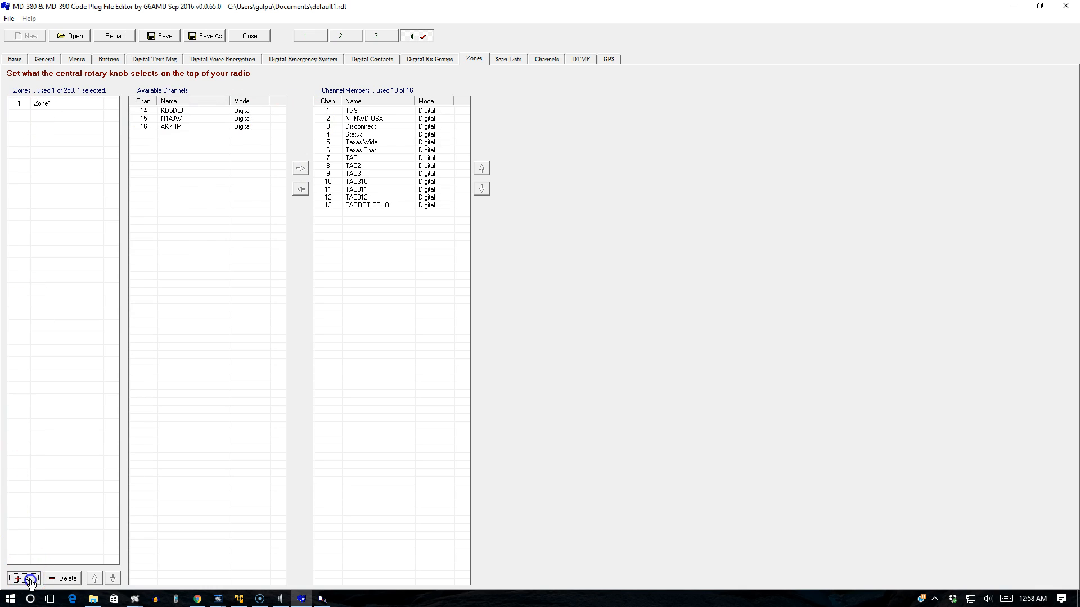
pyautogui.click(71, 116)
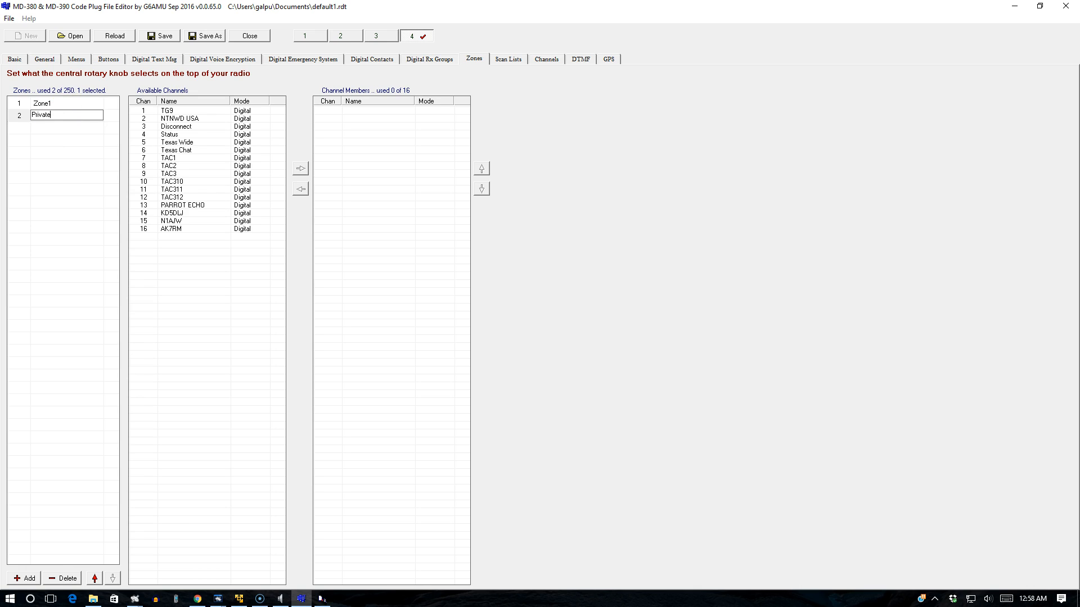
pyautogui.press('Return')
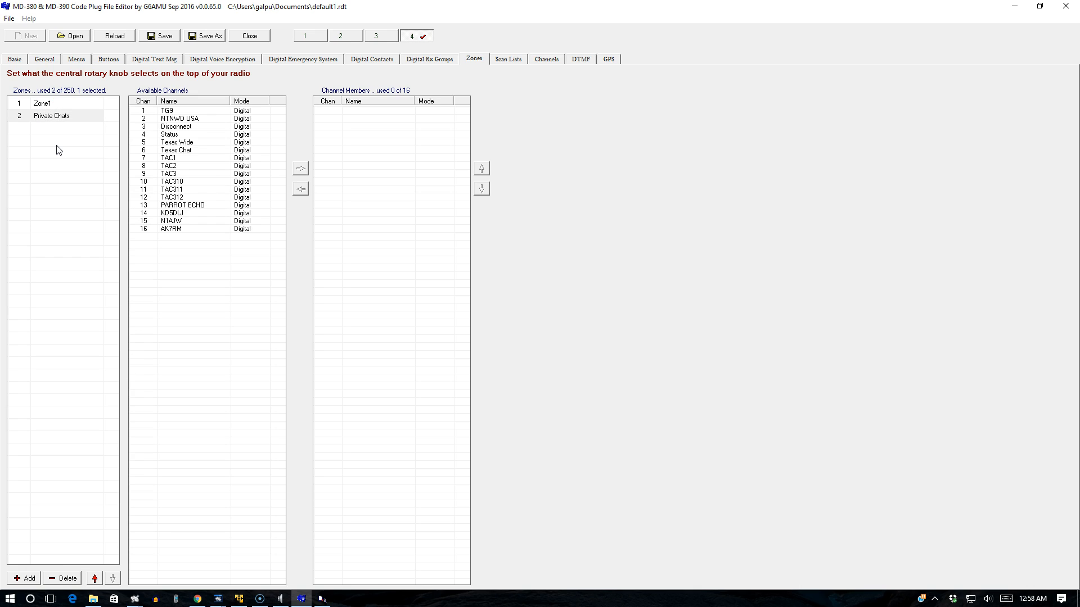
# - Add channels 14 to 16 to the Private Chats zone and compare its members with those of Zone1
pyautogui.click(218, 215)
pyautogui.keyDown('shift'); pyautogui.click(219, 229); pyautogui.keyUp('shift')
pyautogui.click(304, 169)
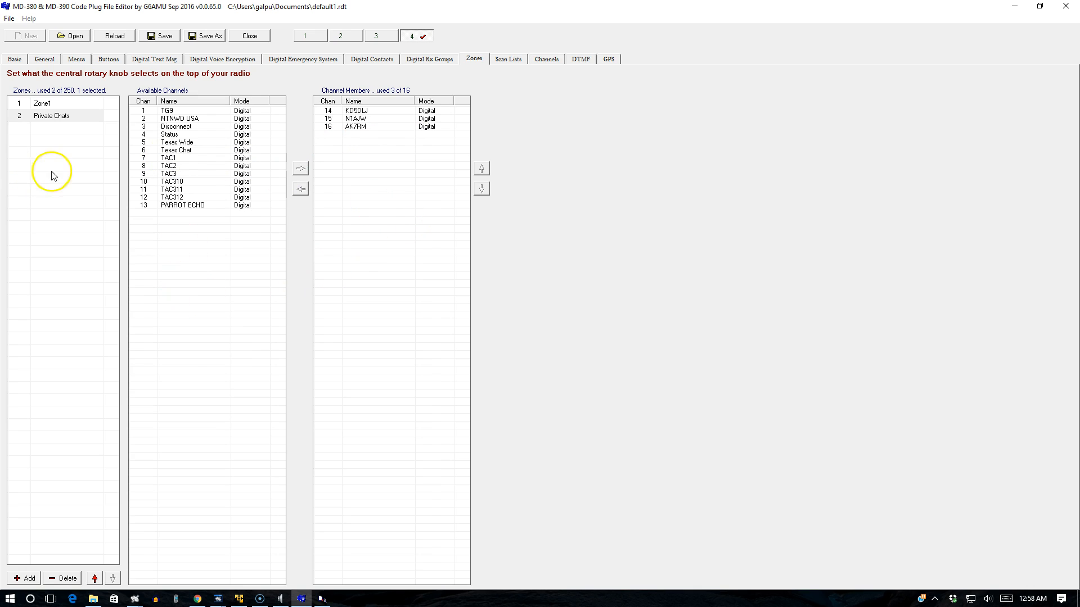
pyautogui.click(57, 107)
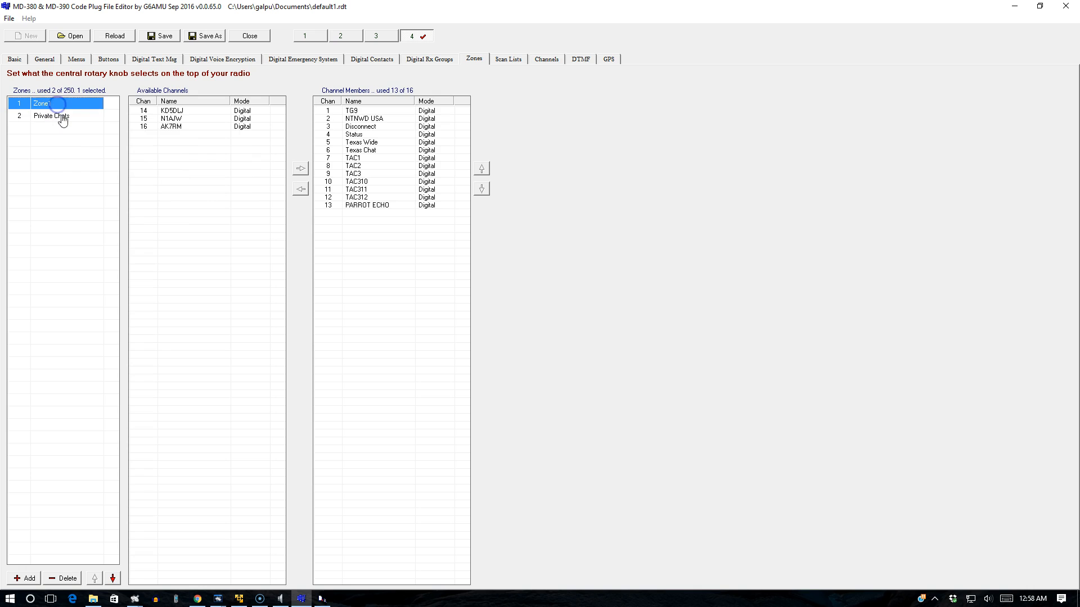
pyautogui.click(63, 116)
# - Move NTNWD USA two places down in Zone1's member list, directly below Status
pyautogui.click(63, 104)
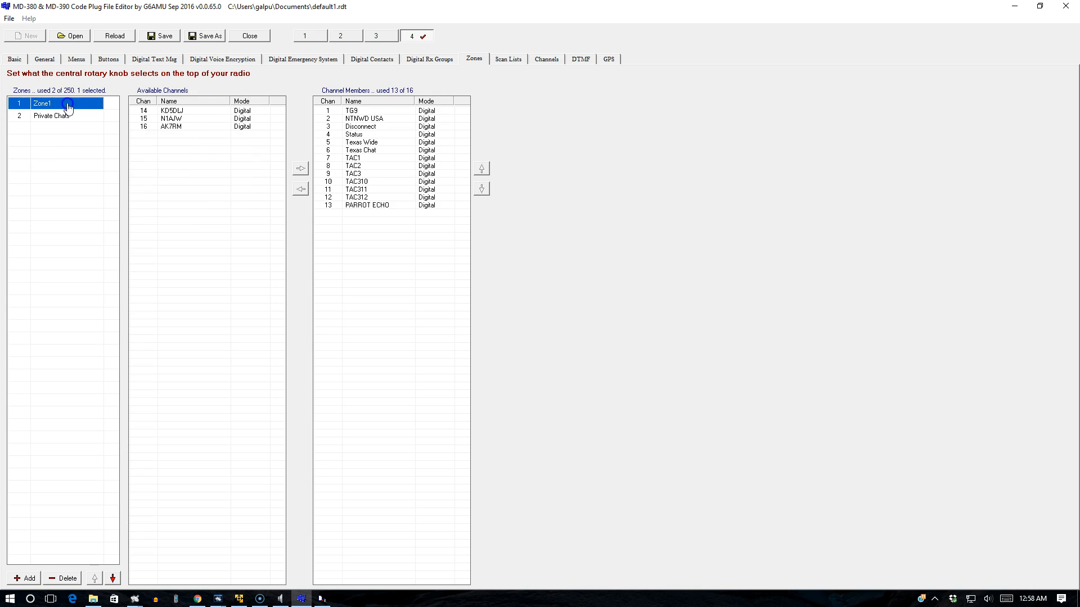
pyautogui.click(387, 128)
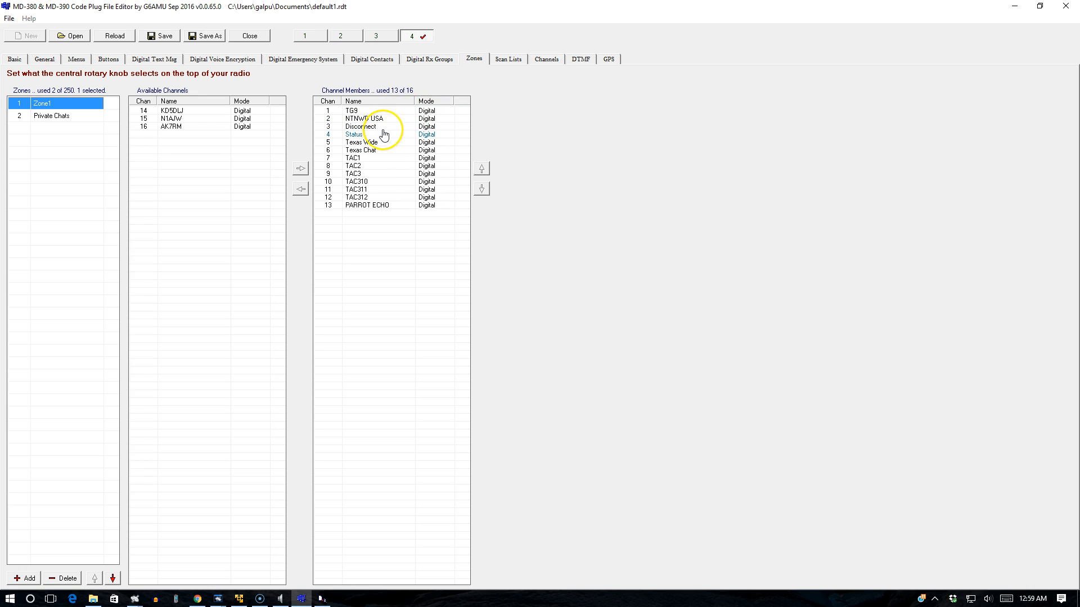
pyautogui.click(382, 135)
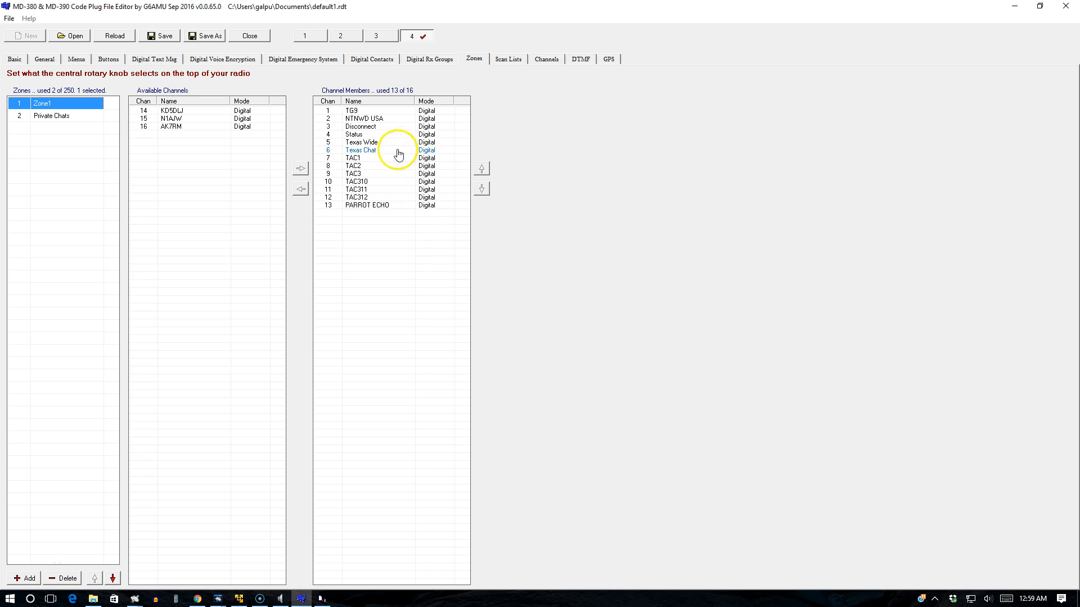
pyautogui.click(382, 119)
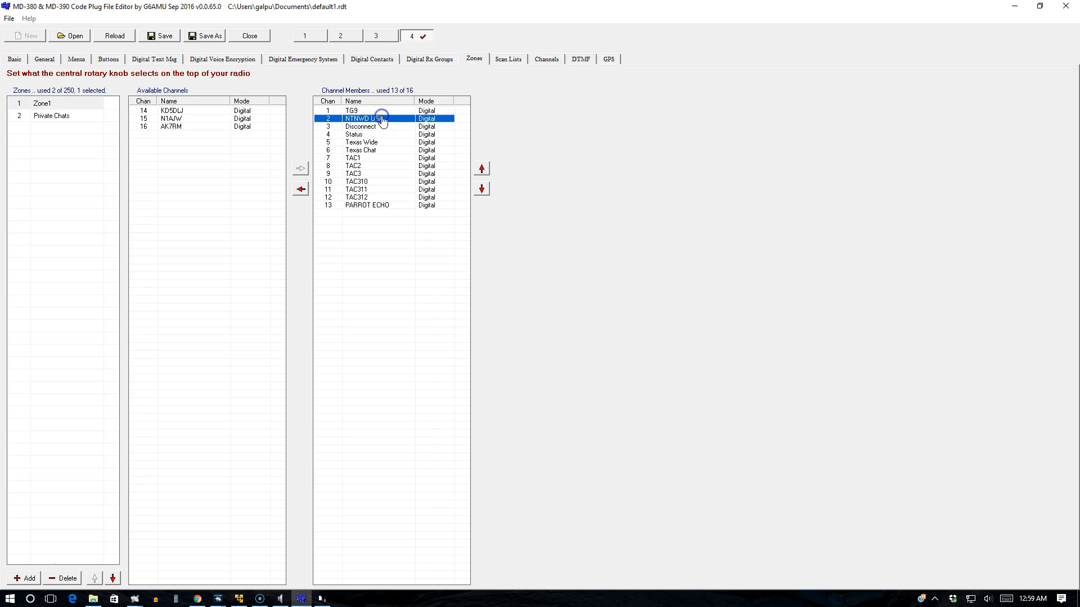
pyautogui.click(482, 189)
pyautogui.click(481, 189)
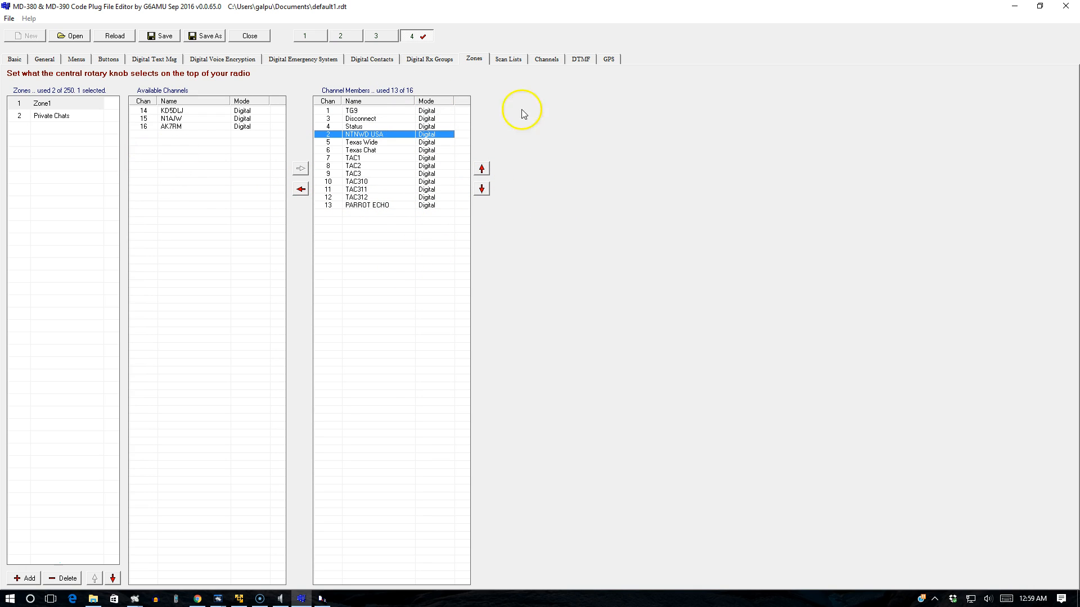
pyautogui.click(209, 36)
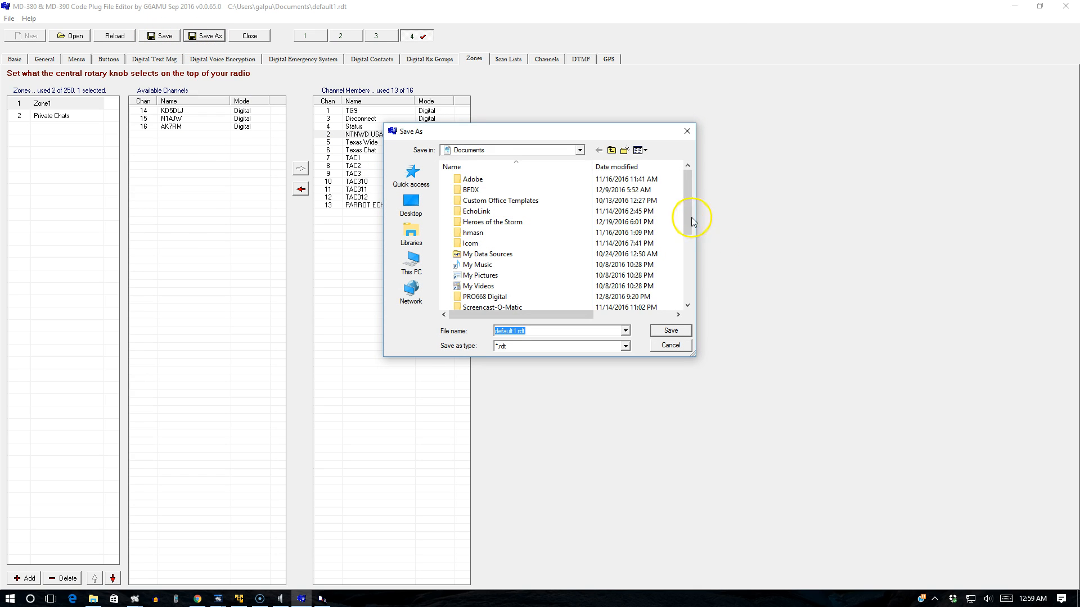
pyautogui.moveTo(687, 228); pyautogui.dragTo(684, 314)
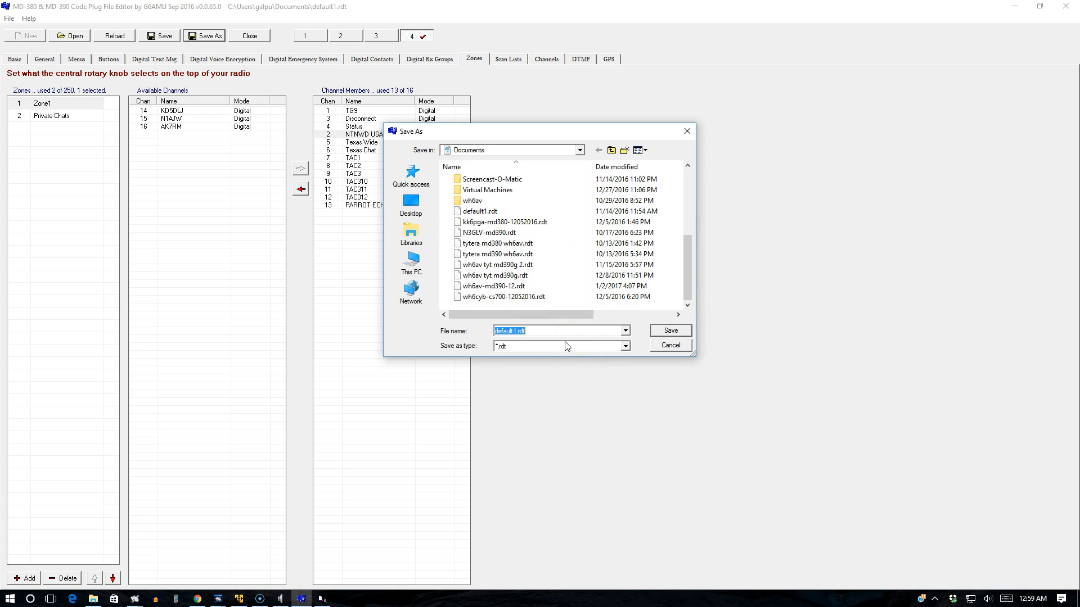
pyautogui.write('wh6av')
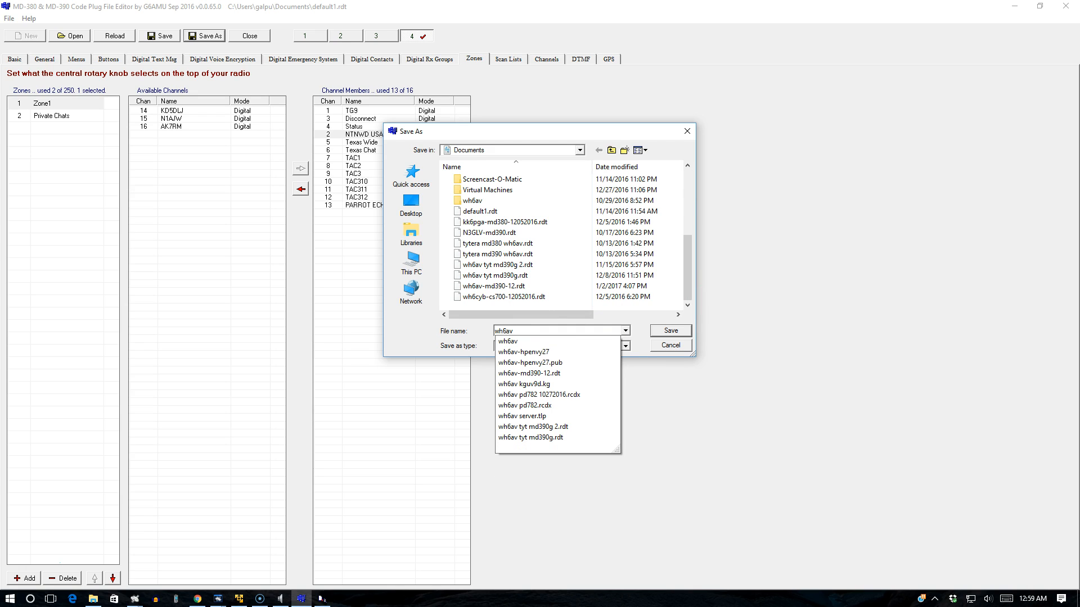
pyautogui.write(' md390 01042017')
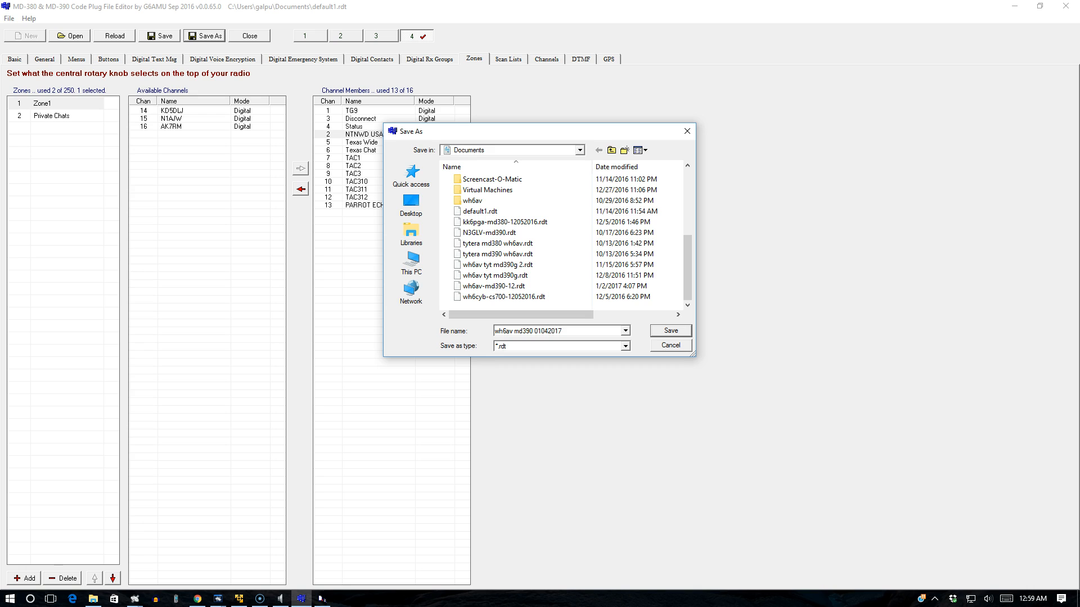
pyautogui.press('Return')
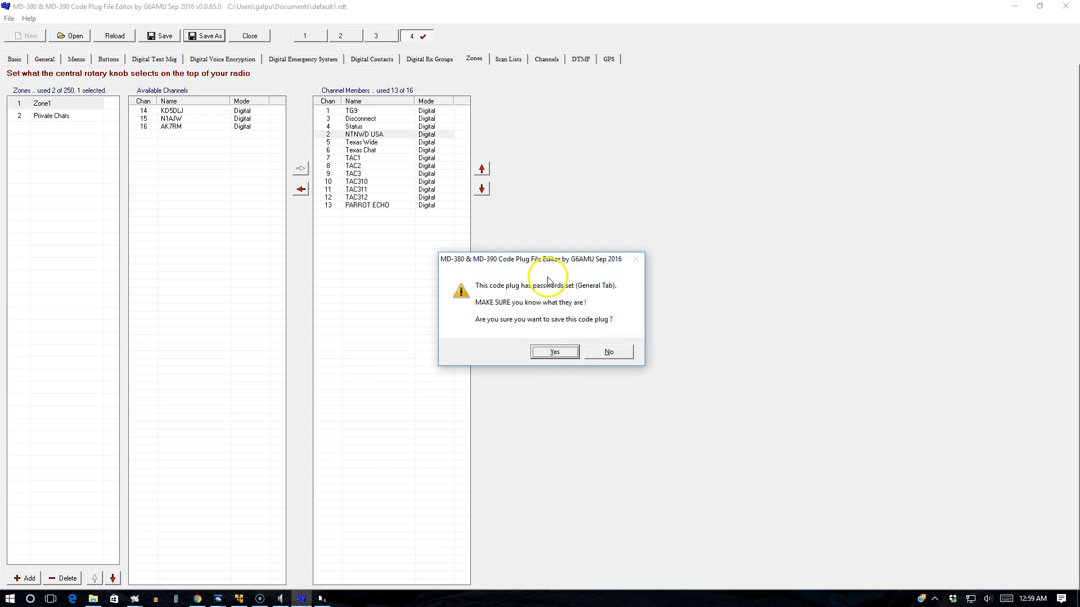
pyautogui.click(555, 352)
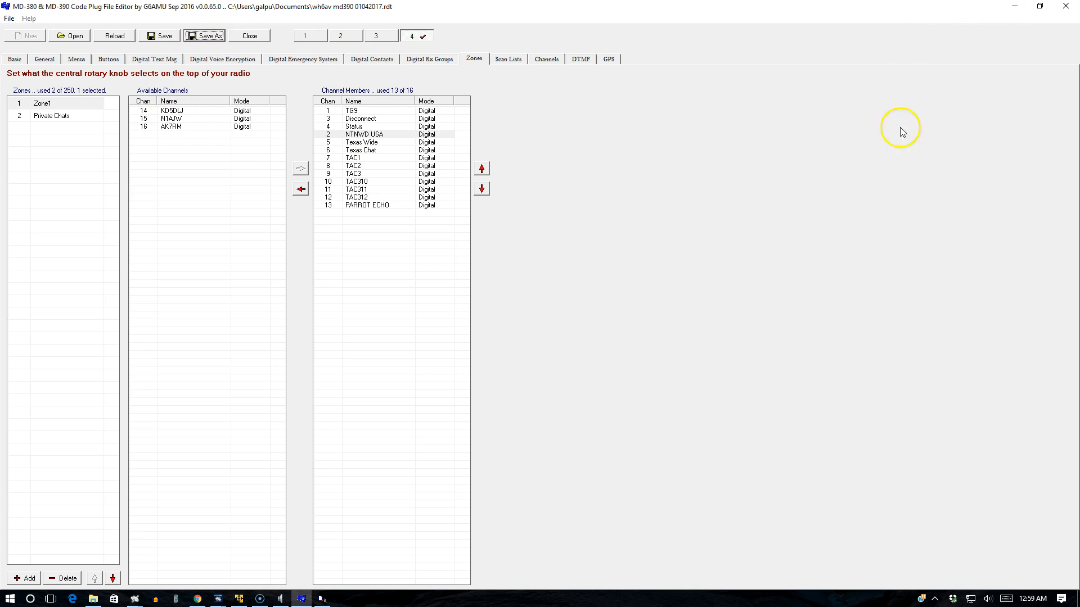
# - Switch to the CPS MD390 programming software and open wh6av md390 01042017.rdt from Documents
pyautogui.click(1015, 7)
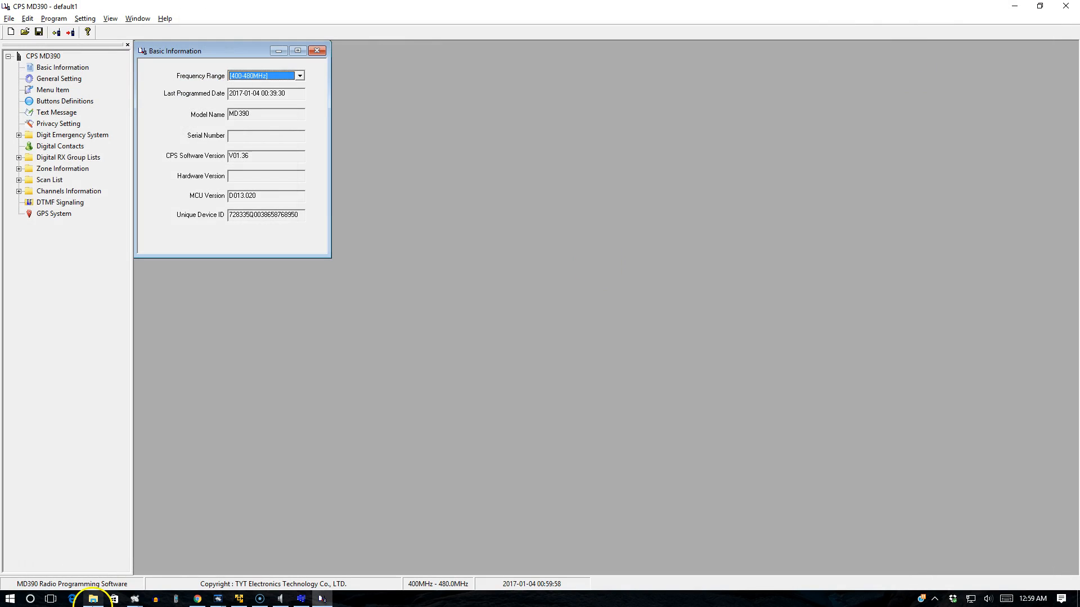
pyautogui.click(25, 32)
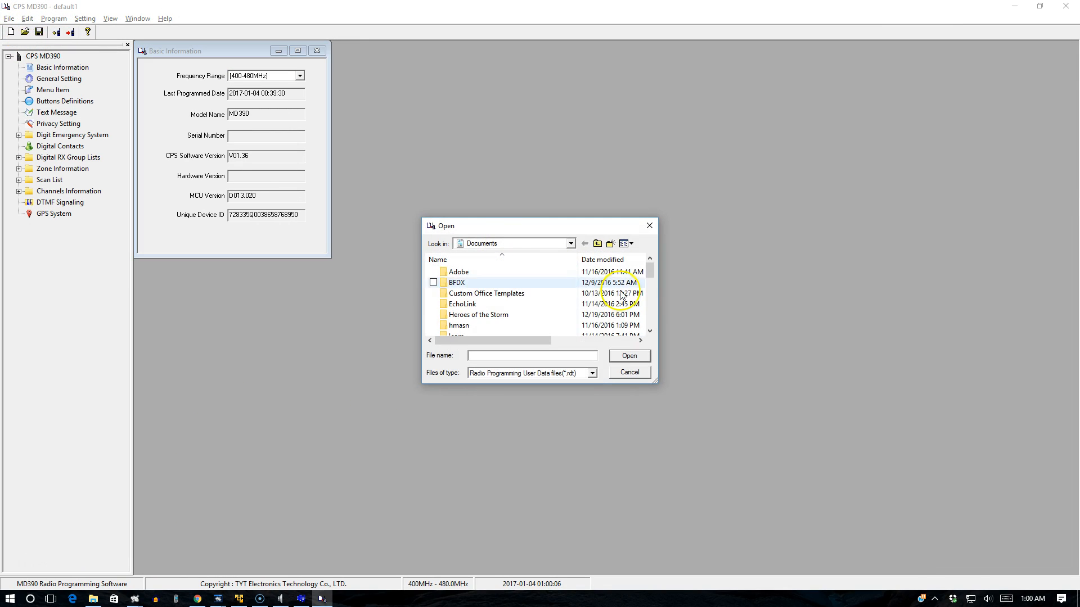
pyautogui.moveTo(650, 271); pyautogui.dragTo(651, 332)
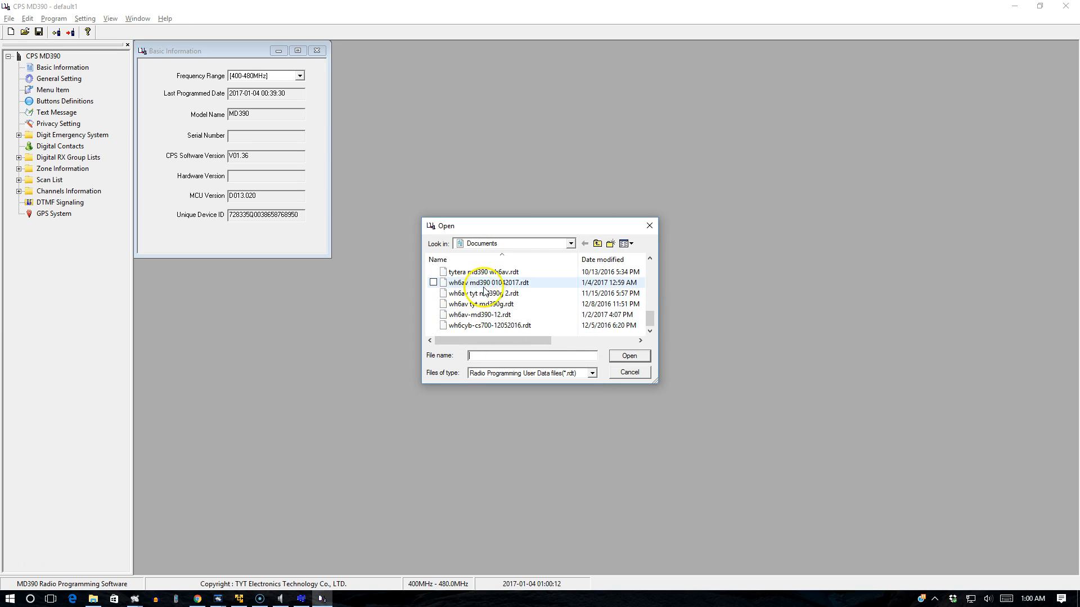
pyautogui.click(533, 288)
pyautogui.click(532, 286)
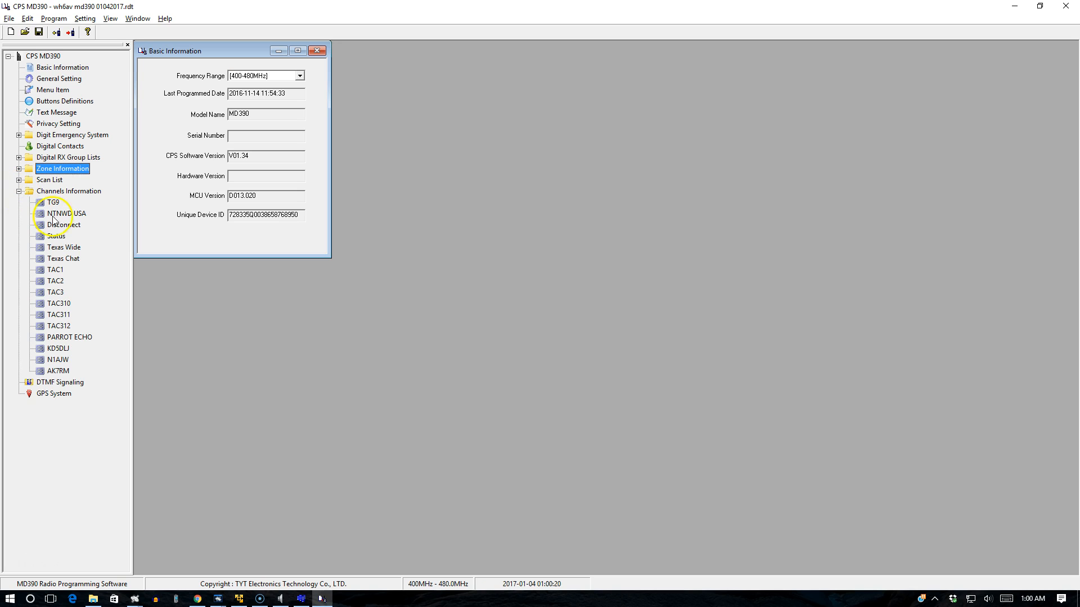
# - Examine the channel settings of TG9, NTNWD USA, Disconnect, Texas Wide, Texas Chat, TAC1 and TAC2 in the opened codeplug
pyautogui.click(54, 202)
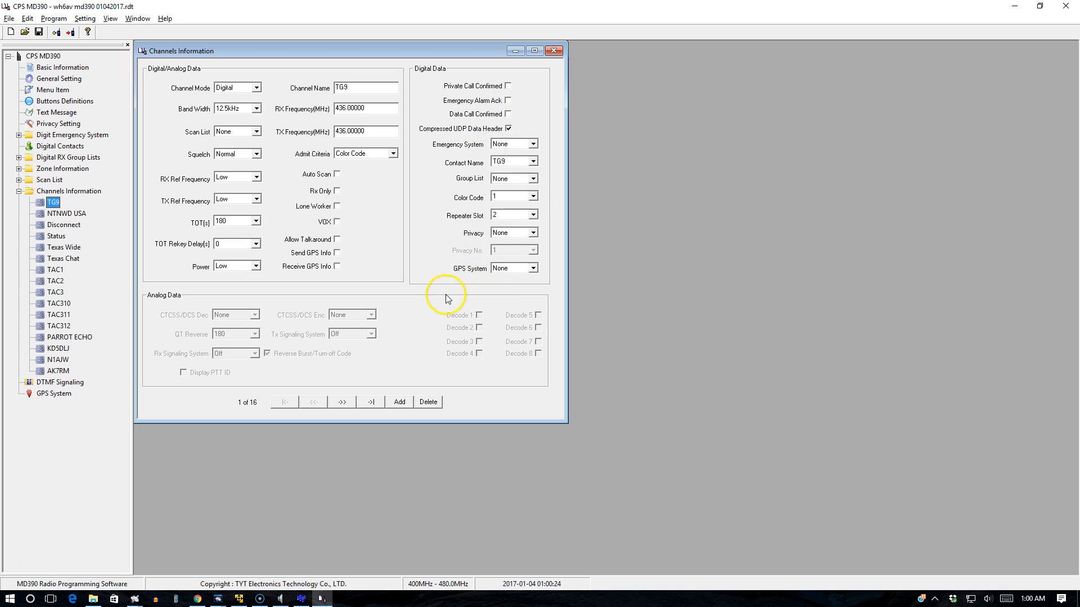
pyautogui.click(59, 215)
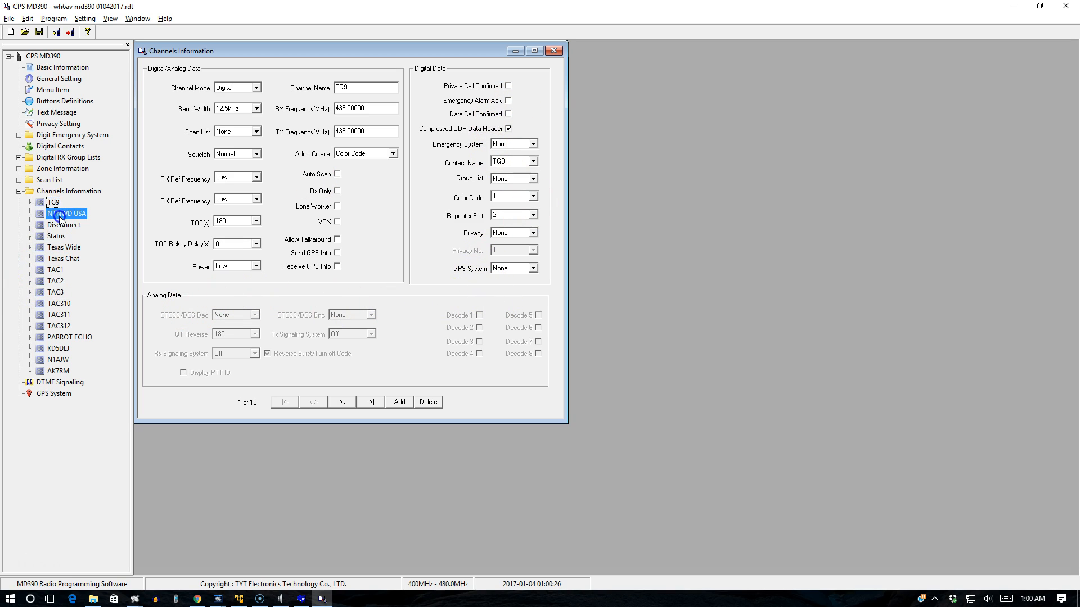
pyautogui.click(58, 225)
pyautogui.click(55, 248)
pyautogui.click(55, 259)
pyautogui.click(55, 270)
pyautogui.click(56, 282)
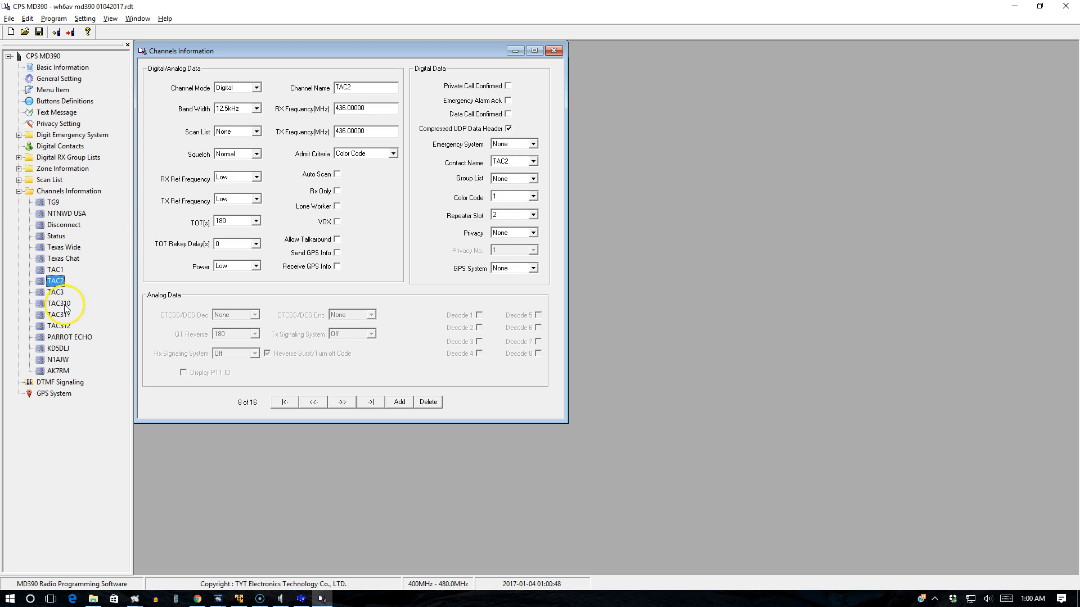
# - Examine the settings of the private-call channels and the entries in the Digital Contacts list
pyautogui.click(59, 371)
pyautogui.click(58, 349)
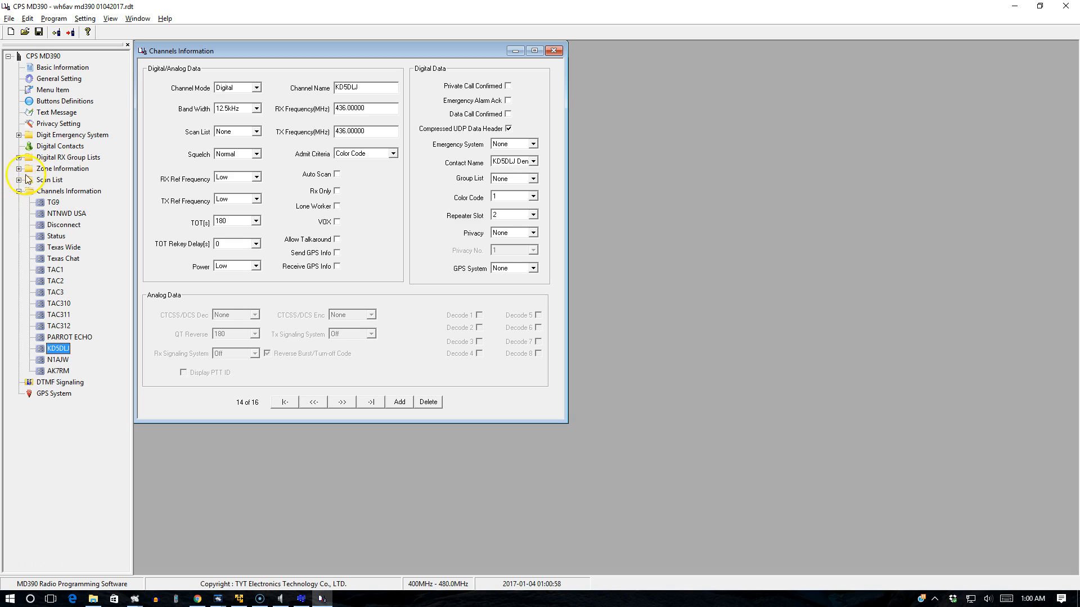
pyautogui.click(64, 147)
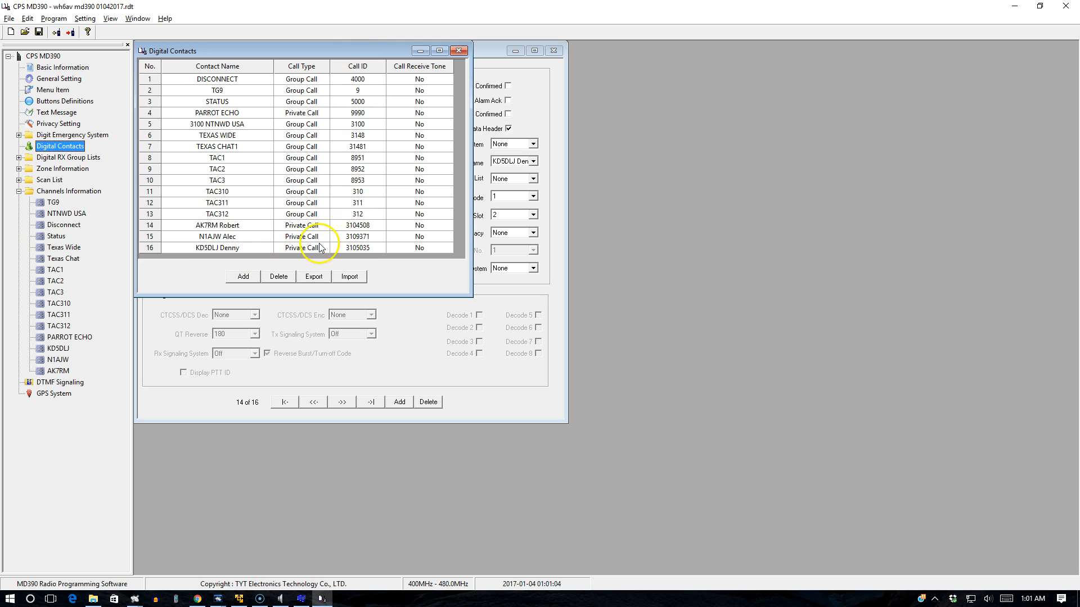
pyautogui.click(18, 158)
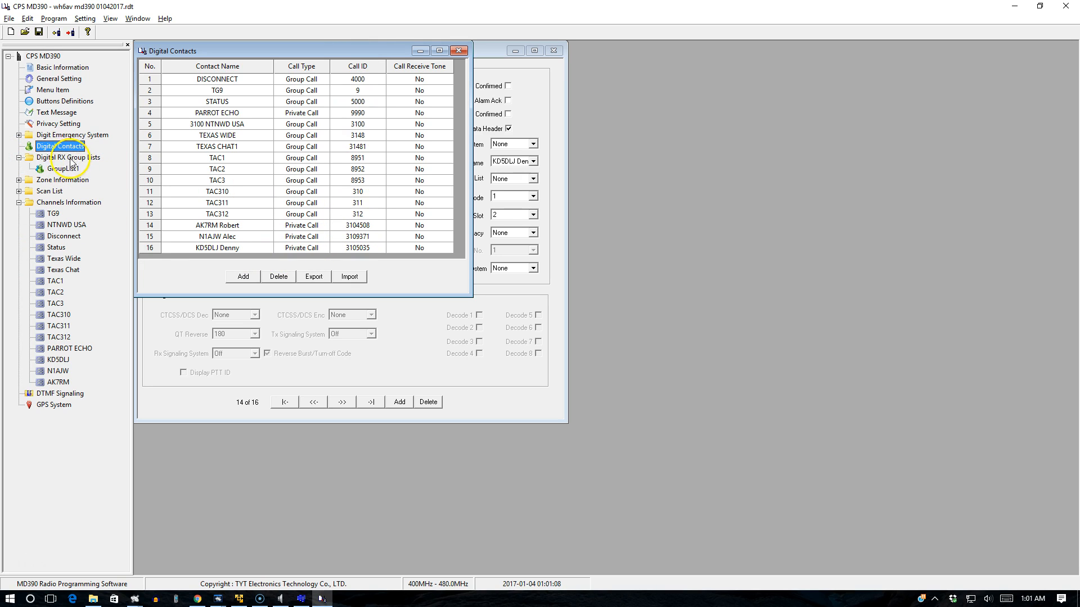
pyautogui.click(18, 158)
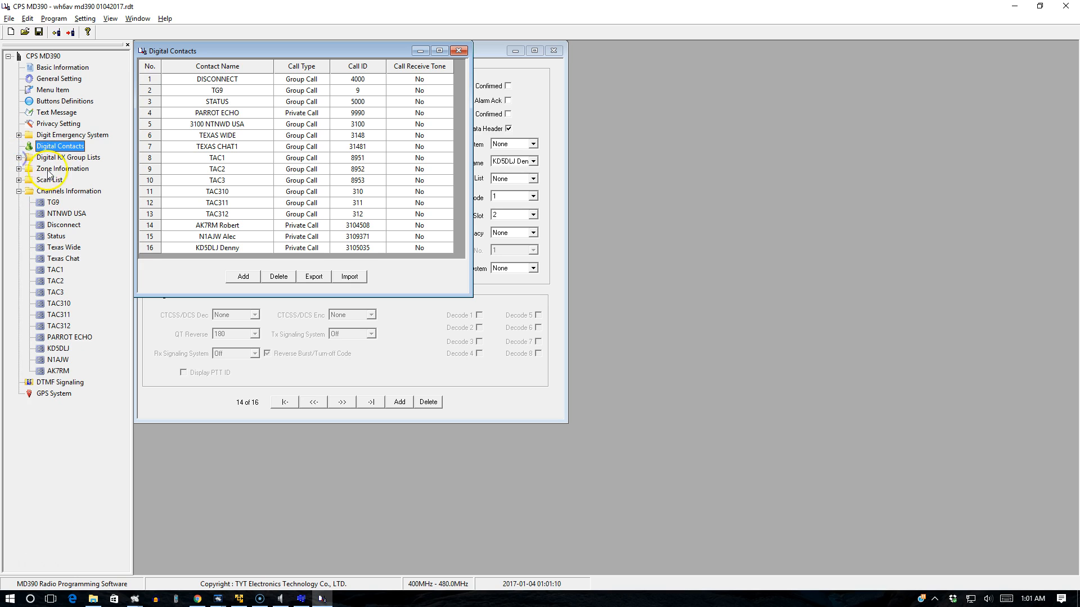
# - Check the channel members of Zone1 and Private Chats, and close the Zone Information and Digital Contacts windows
pyautogui.click(18, 169)
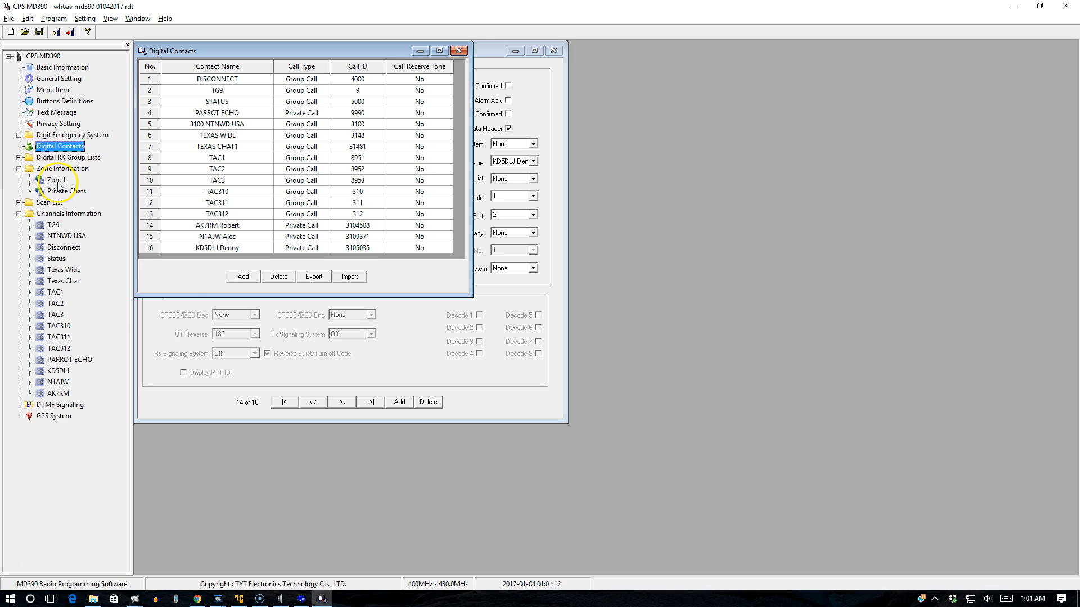
pyautogui.doubleClick(58, 182)
pyautogui.click(77, 193)
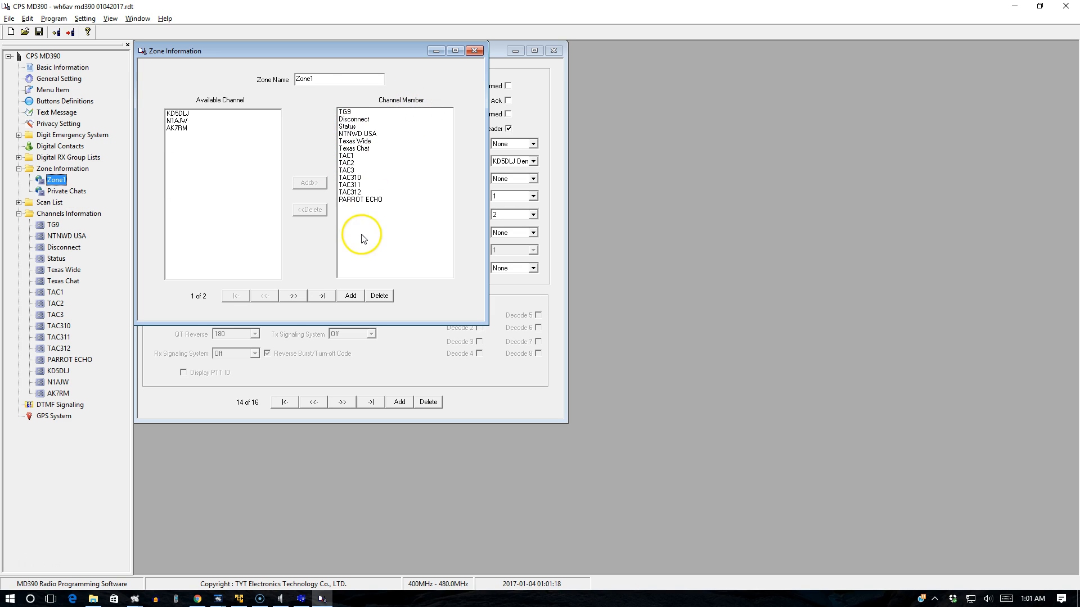
pyautogui.click(345, 112)
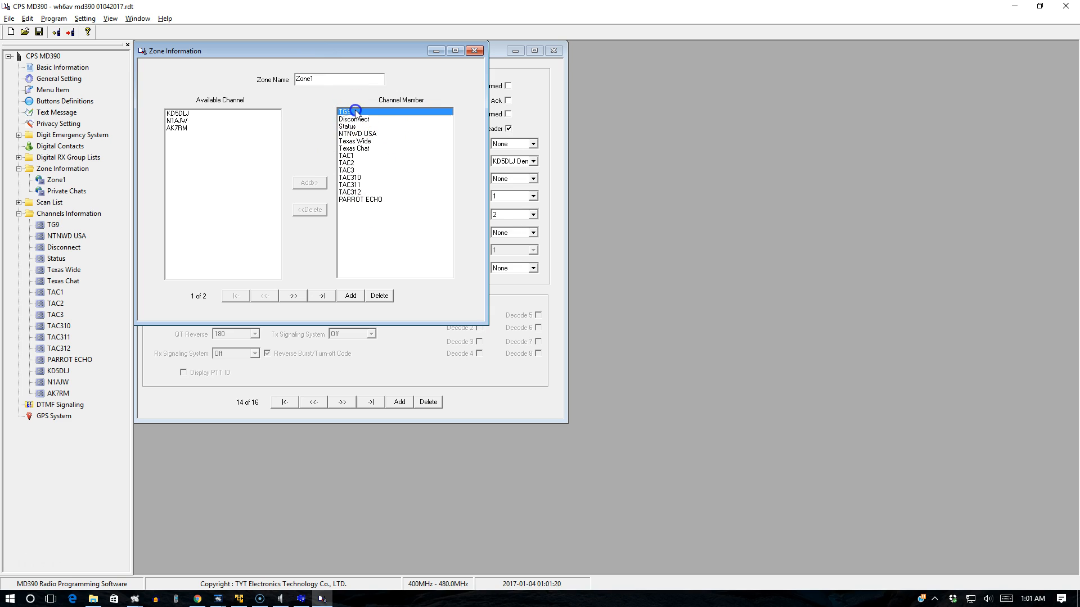
pyautogui.keyDown('shift'); pyautogui.click(370, 201); pyautogui.keyUp('shift')
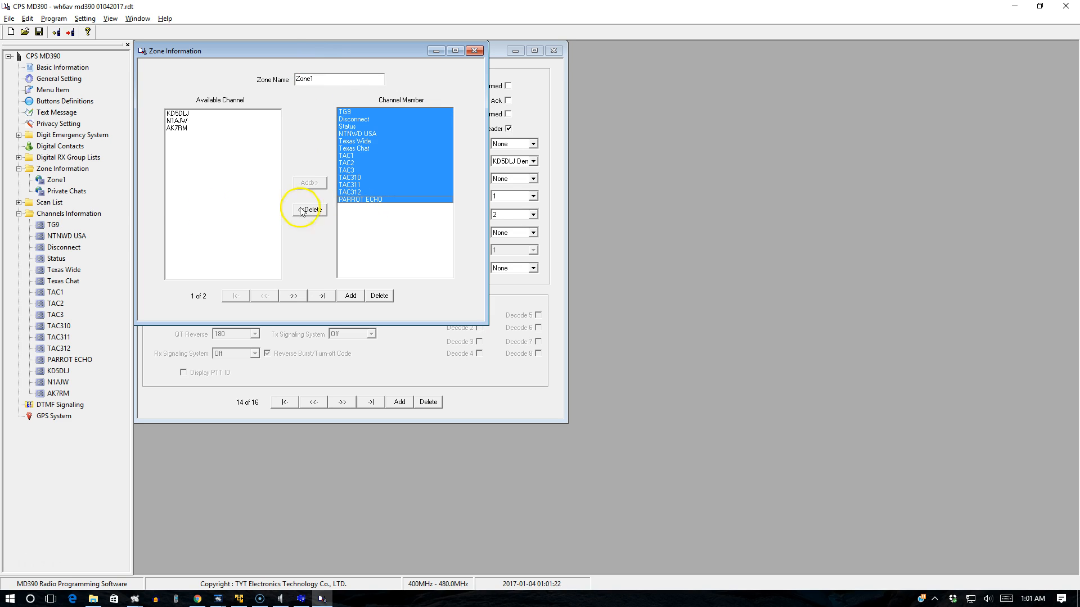
pyautogui.click(58, 192)
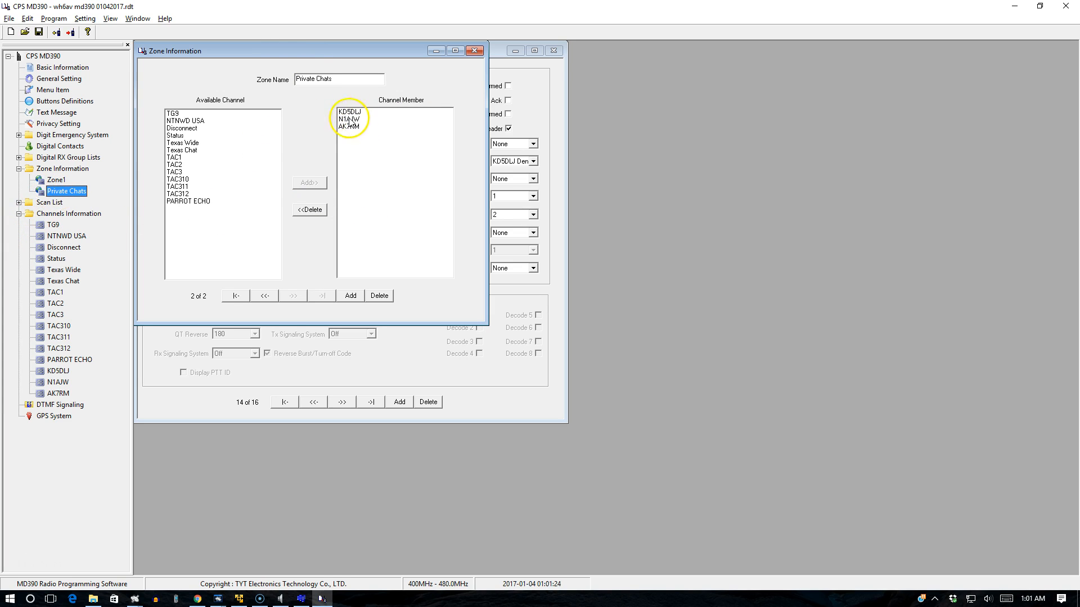
pyautogui.click(59, 193)
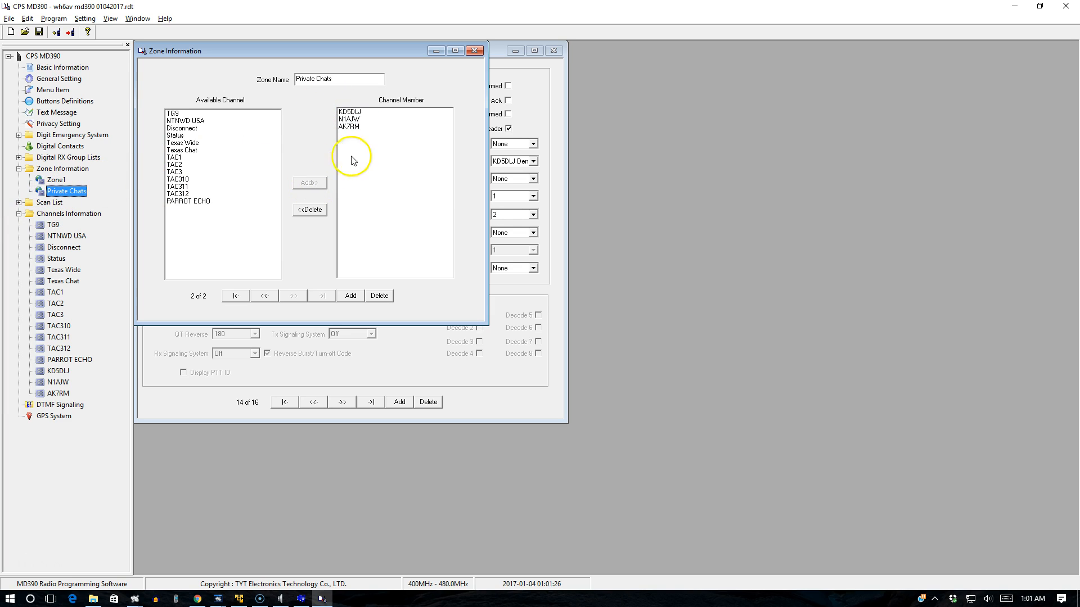
pyautogui.click(355, 112)
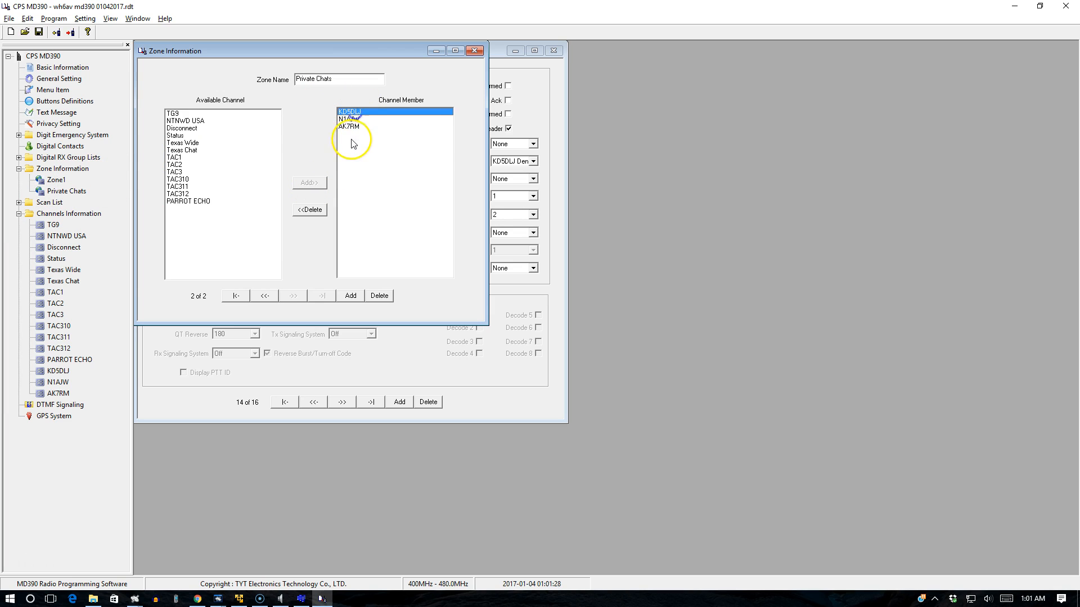
pyautogui.keyDown('shift'); pyautogui.click(352, 126); pyautogui.keyUp('shift')
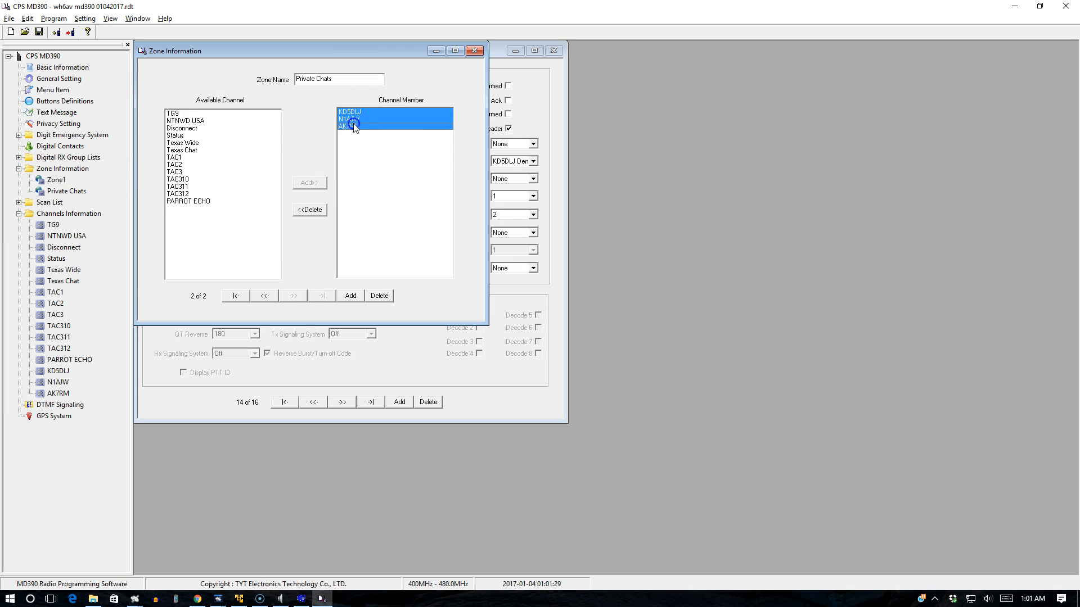
pyautogui.click(474, 51)
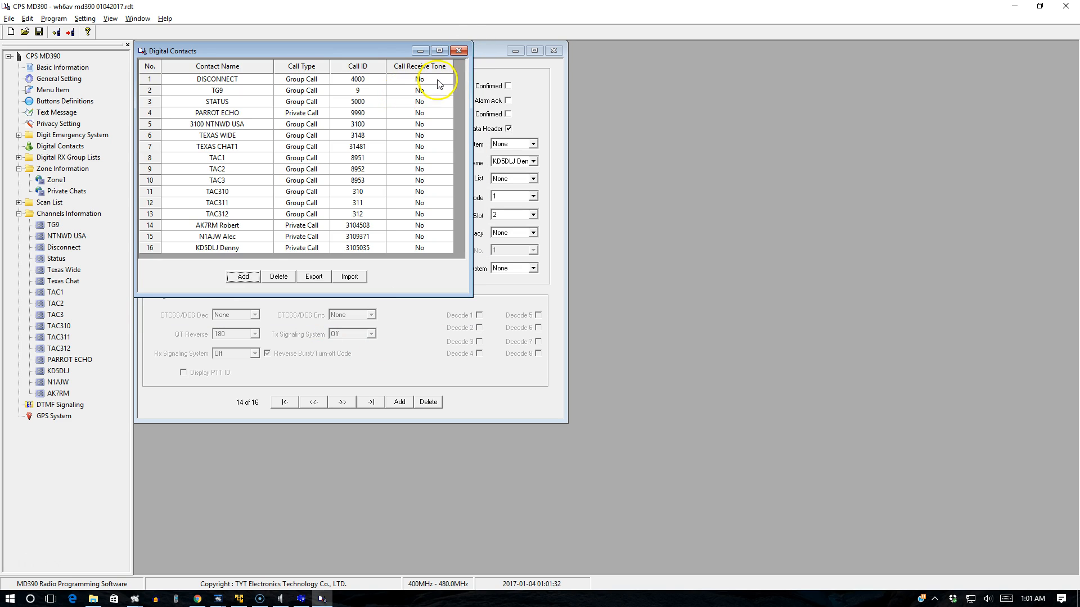
pyautogui.click(461, 51)
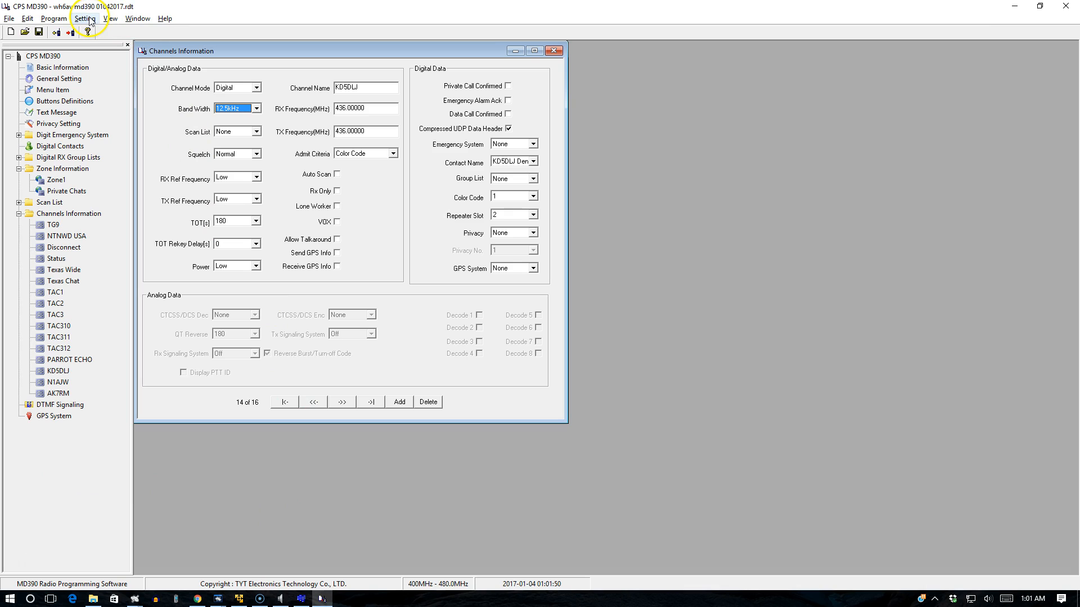
# - Bring up the Write data to radio dialog for the codeplug and move it slightly aside
pyautogui.click(54, 19)
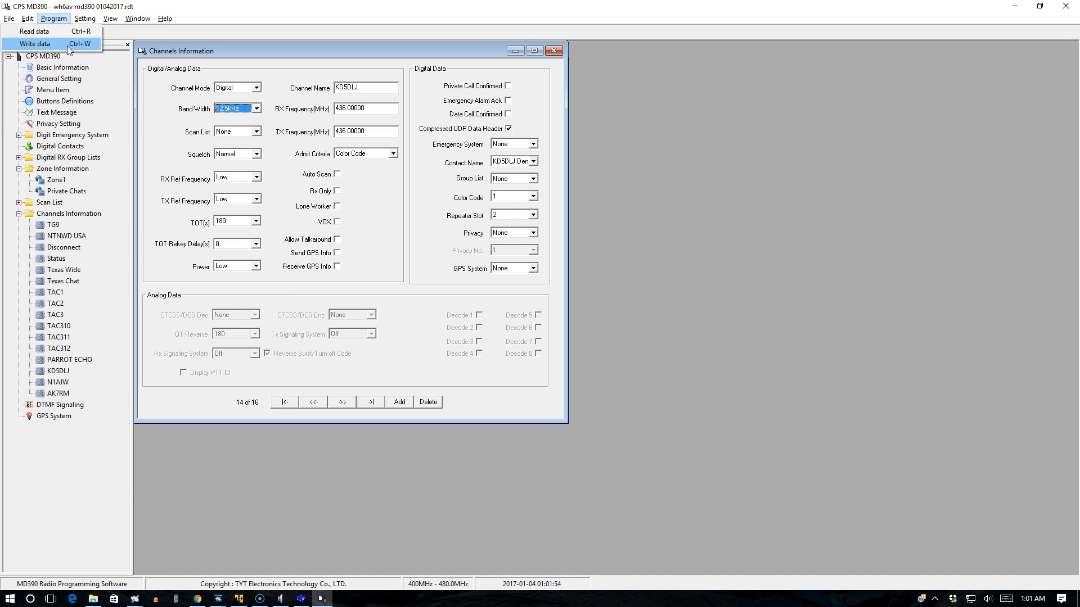
pyautogui.click(66, 44)
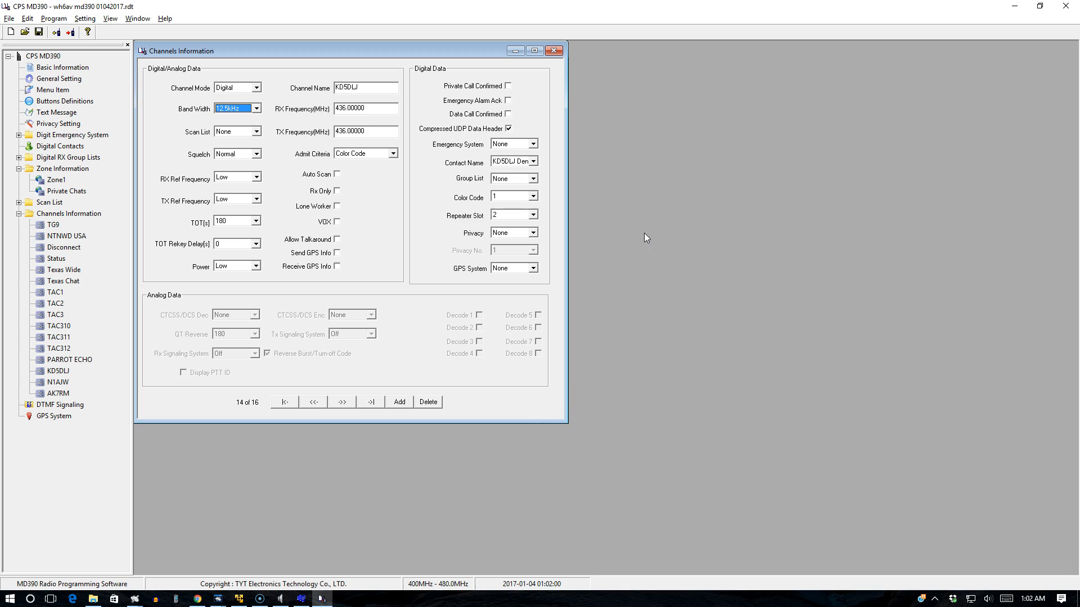
pyautogui.click(71, 32)
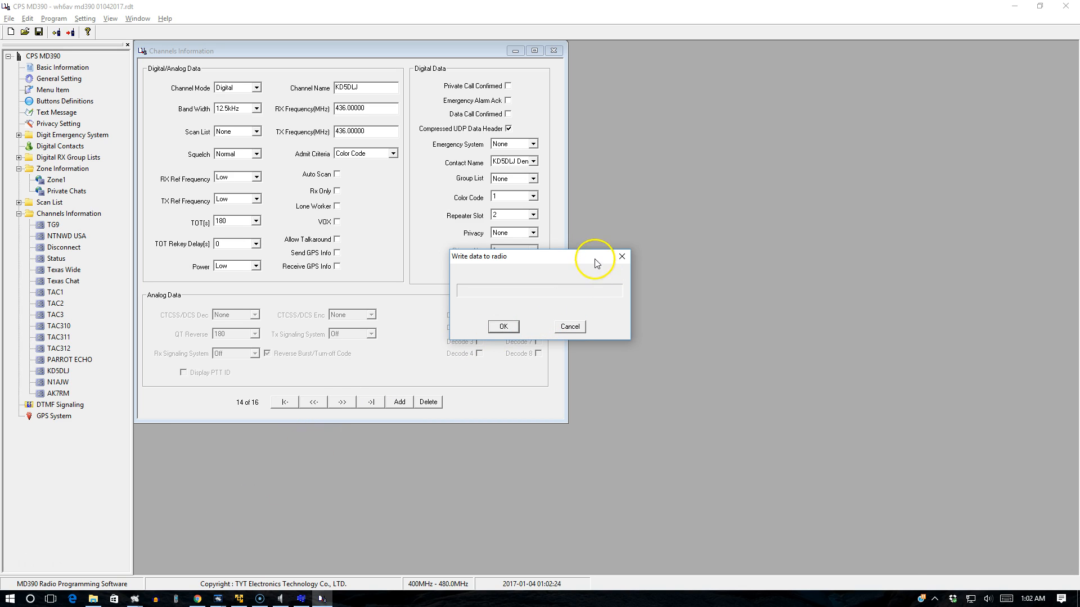
pyautogui.moveTo(599, 260); pyautogui.dragTo(626, 278)
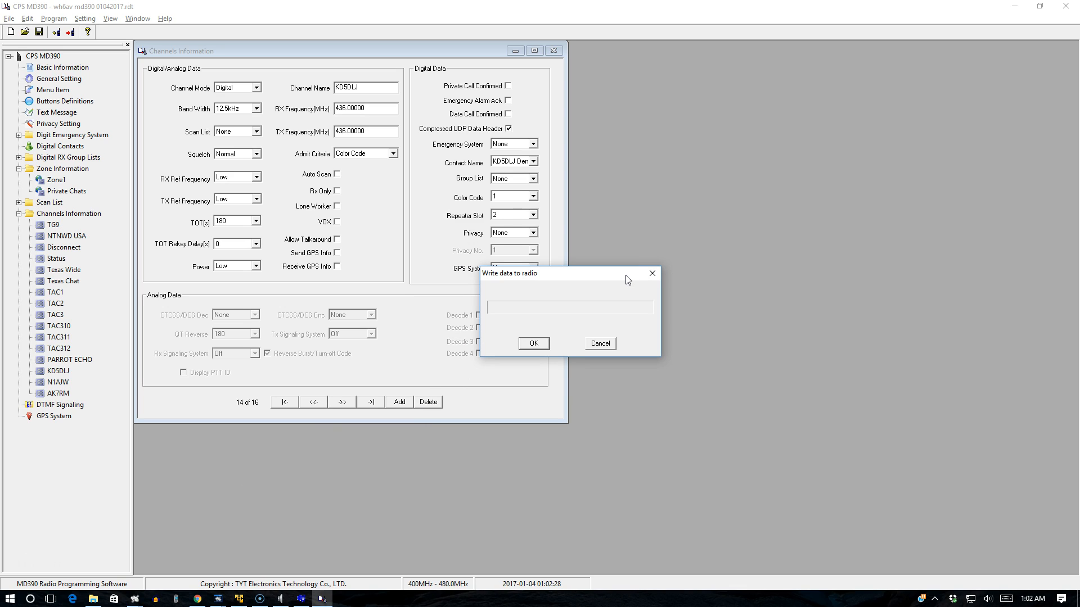
pyautogui.click(620, 277)
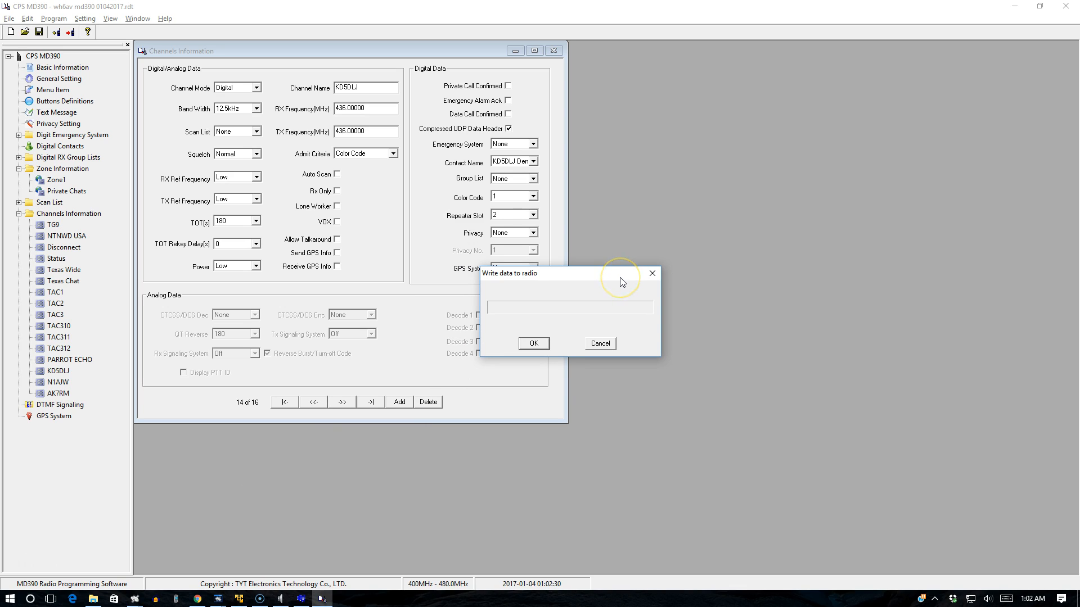